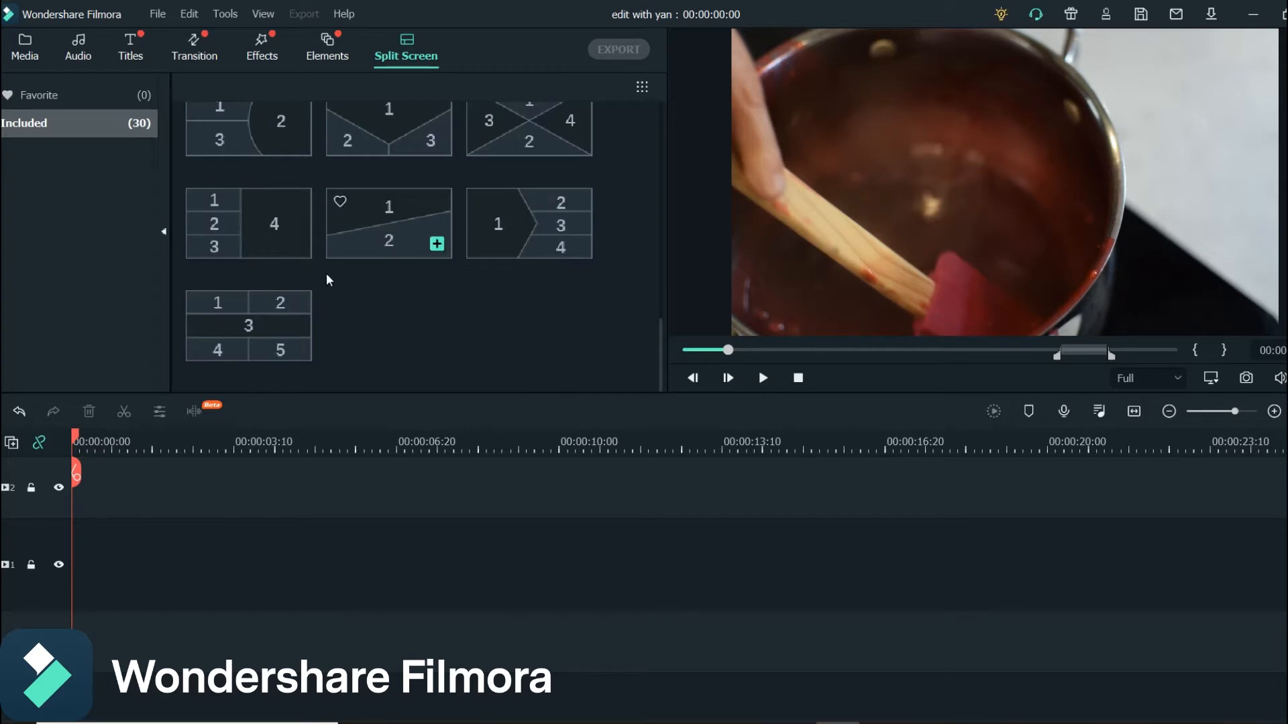
# Add the split screen template with four equal panes in a two-by-two grid to the start of video track 1.
pyautogui.scroll(5, 367, 272)
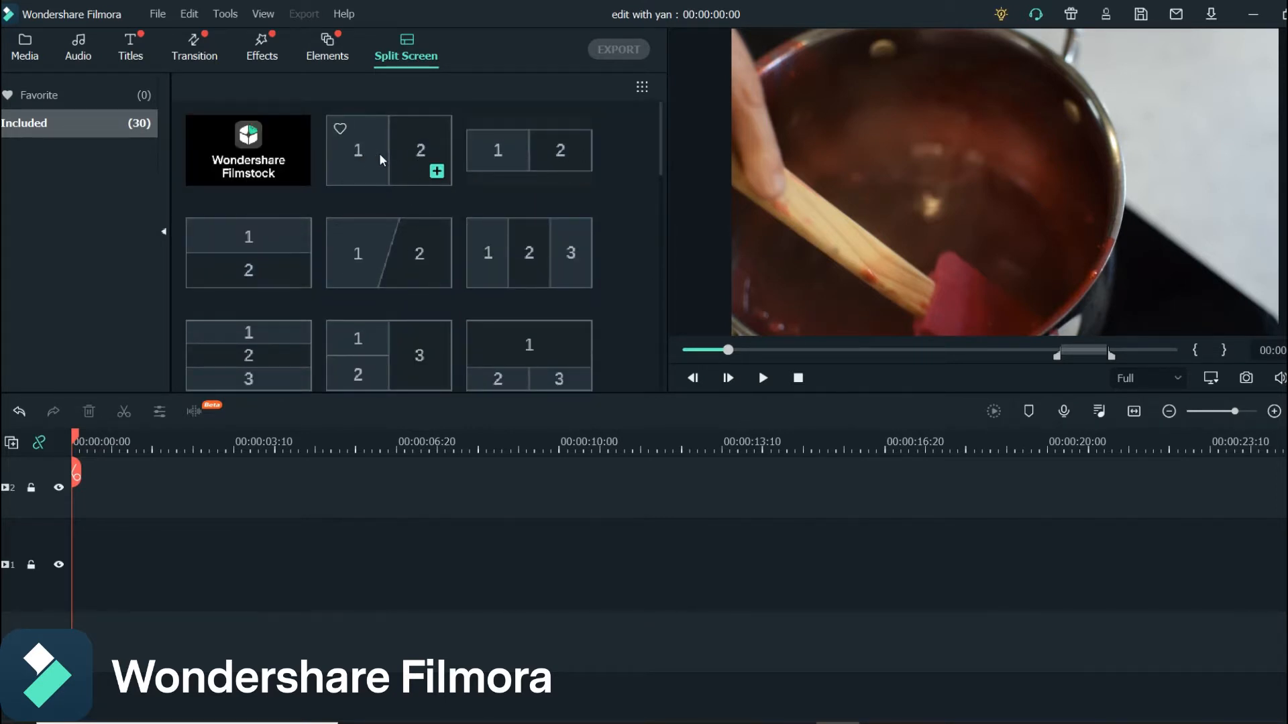
pyautogui.scroll(-5, 413, 155)
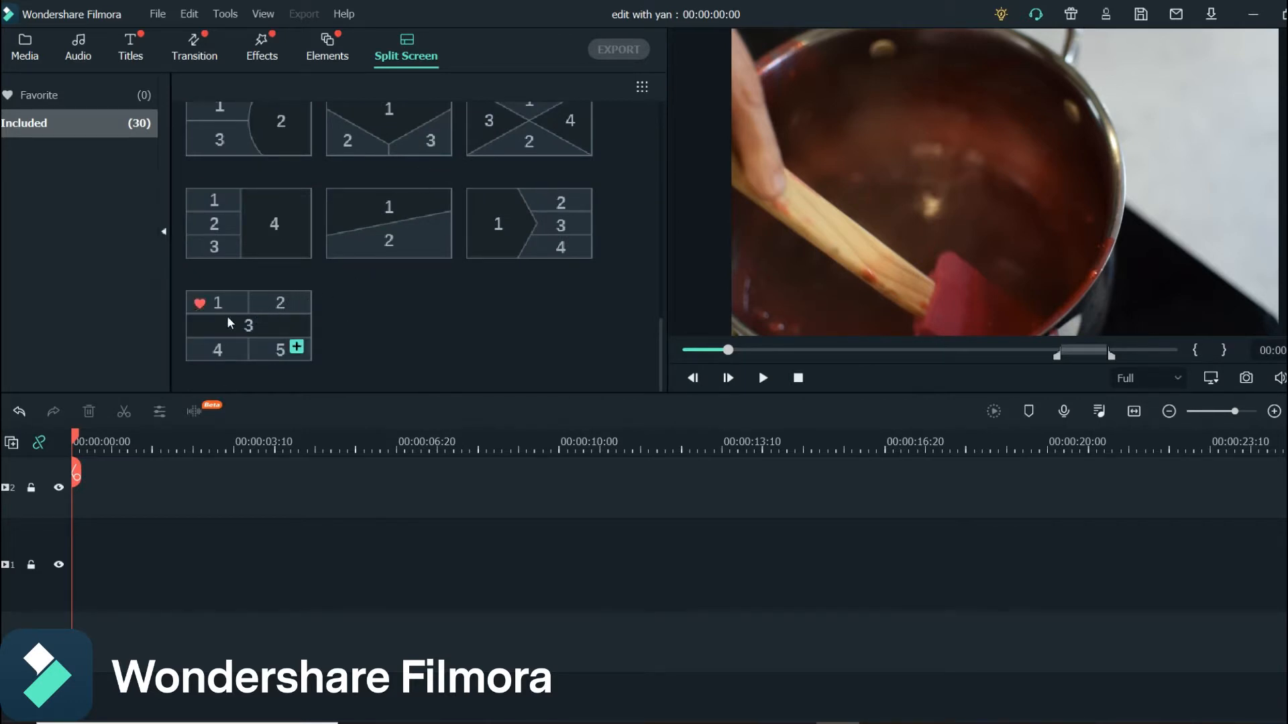
pyautogui.scroll(3, 268, 312)
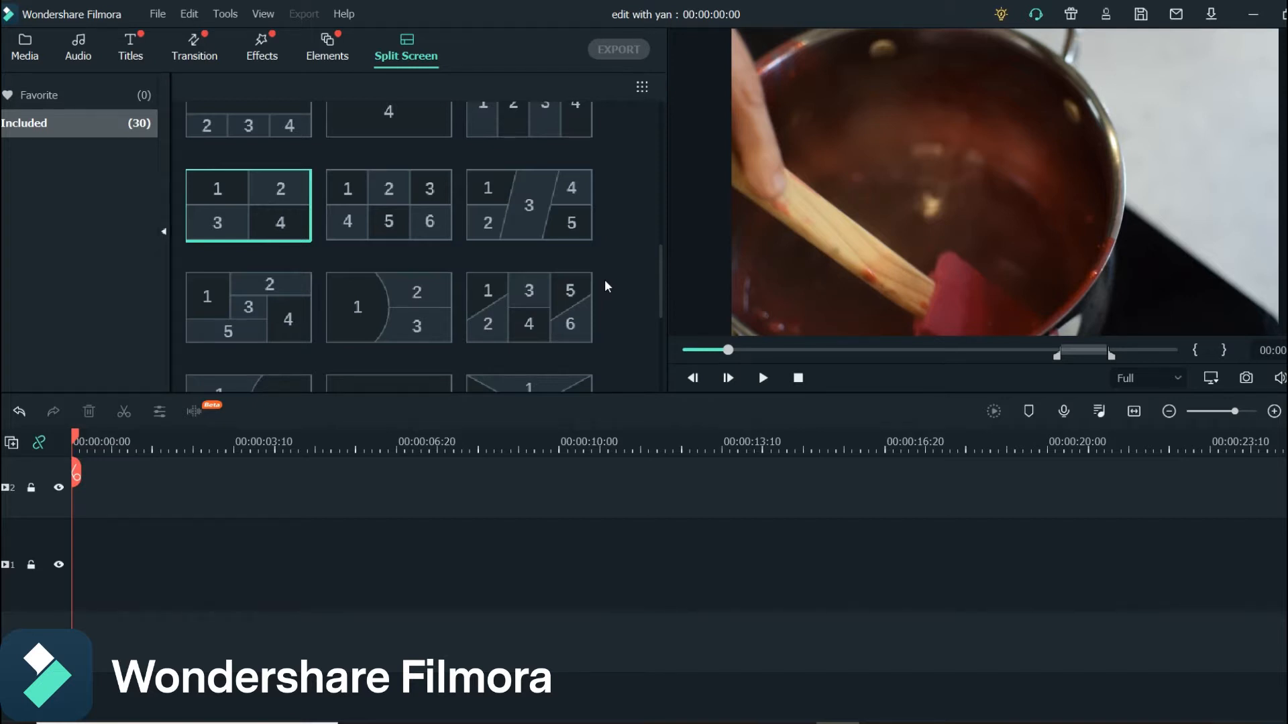
pyautogui.moveTo(517, 282)
pyautogui.moveTo(480, 195)
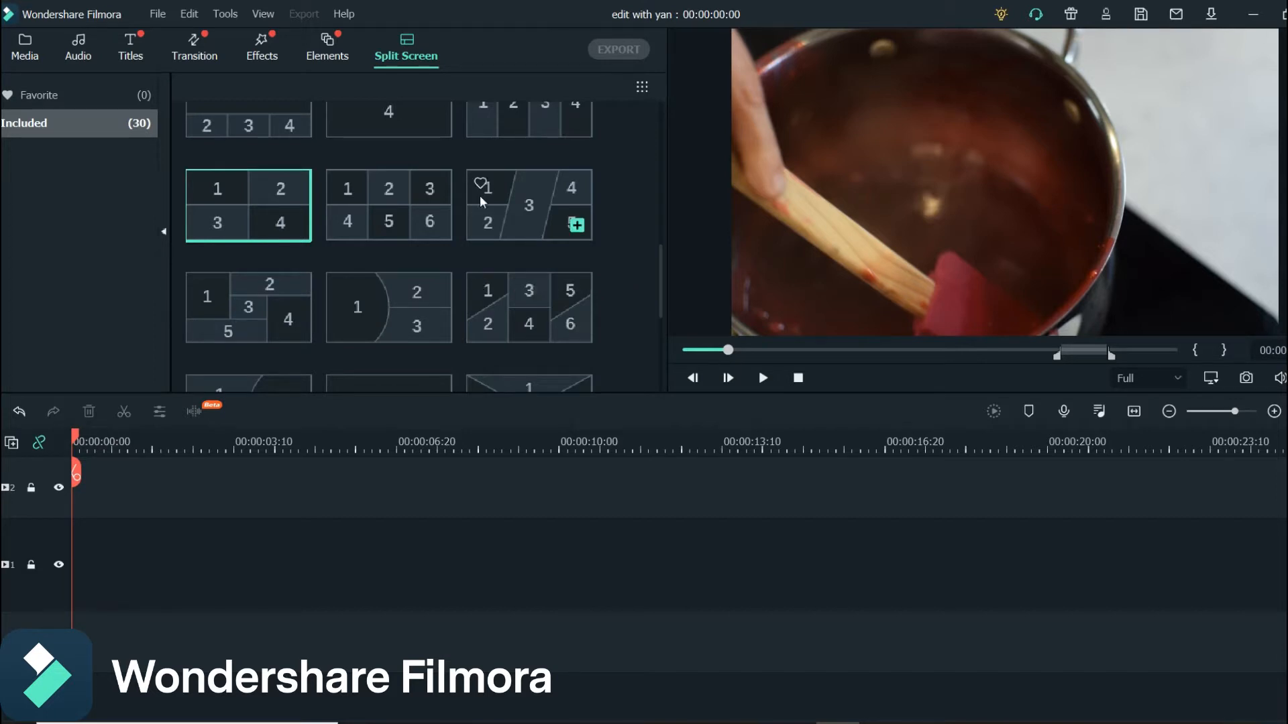
pyautogui.click(239, 195)
pyautogui.moveTo(240, 194); pyautogui.dragTo(292, 554)
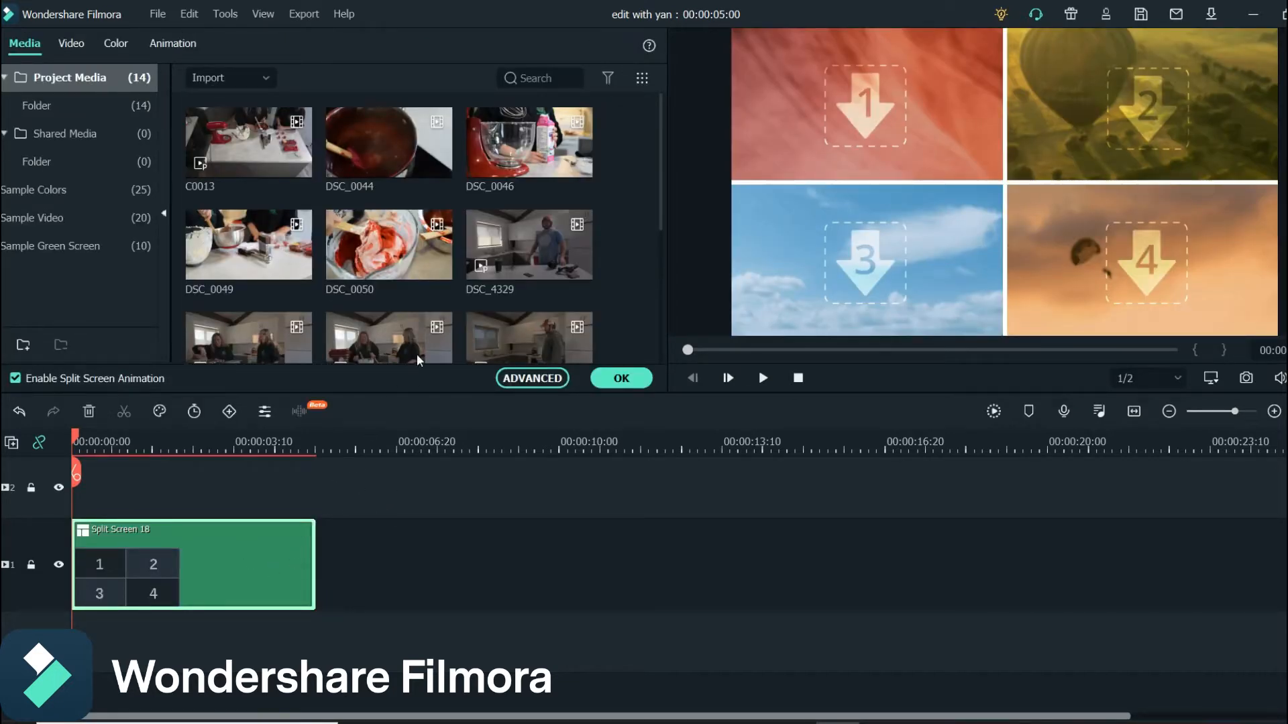
# Fill the split screen panes with DSC_0044 in pane 1, DSC_0046 in pane 2, DSC_0049 in pane 3 and DSC_0050 in pane 4.
pyautogui.moveTo(357, 143); pyautogui.dragTo(830, 102)
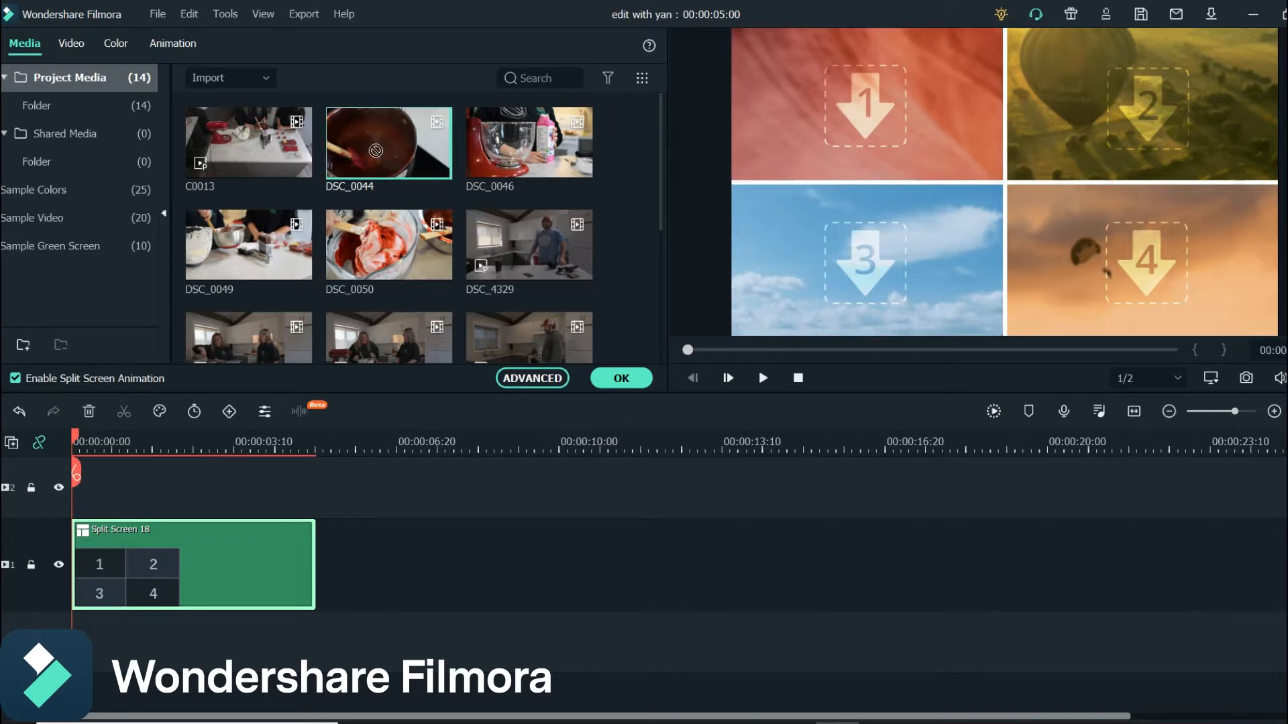
pyautogui.moveTo(361, 146); pyautogui.dragTo(839, 83)
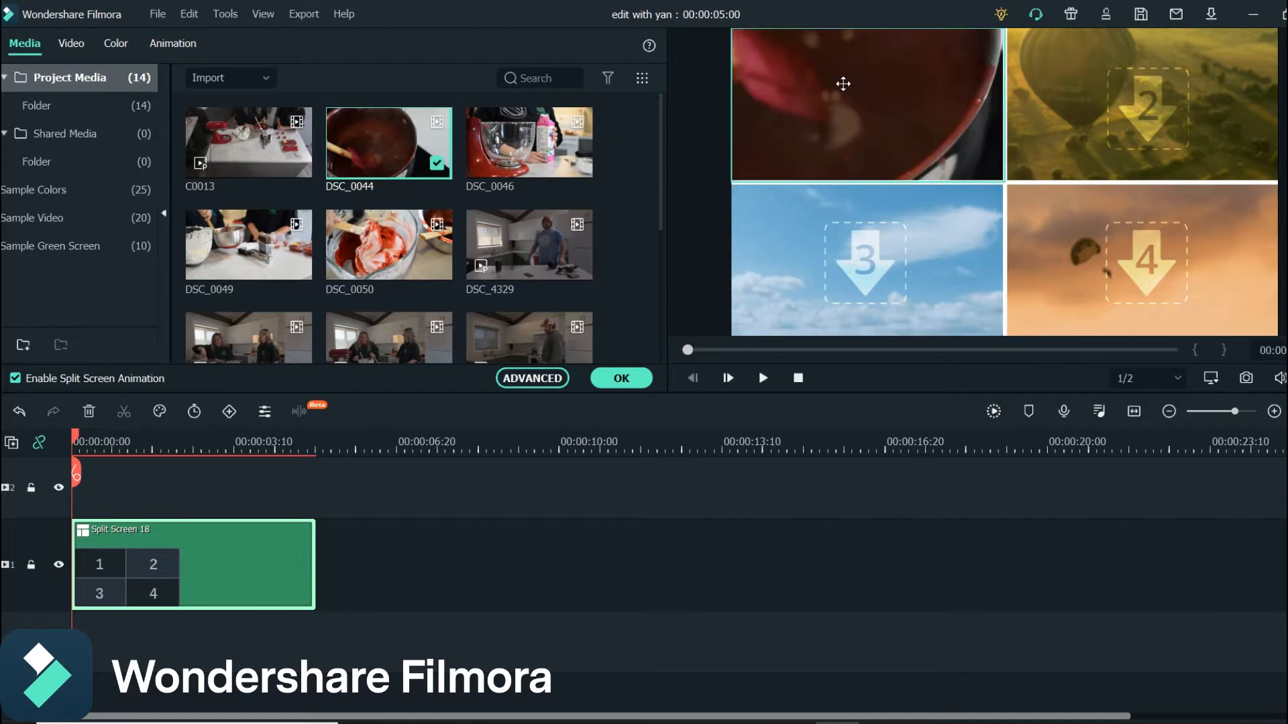
pyautogui.moveTo(517, 150); pyautogui.dragTo(1164, 82)
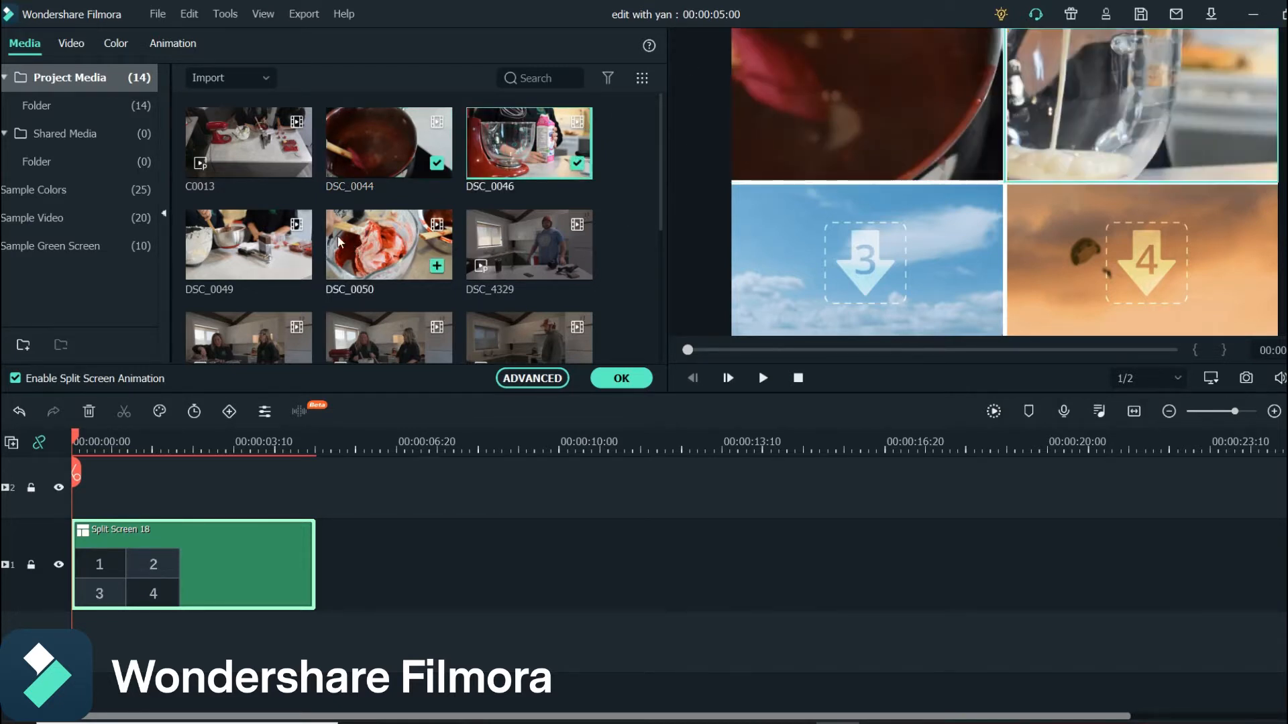
pyautogui.moveTo(213, 247); pyautogui.dragTo(848, 244)
pyautogui.moveTo(389, 248); pyautogui.dragTo(1132, 238)
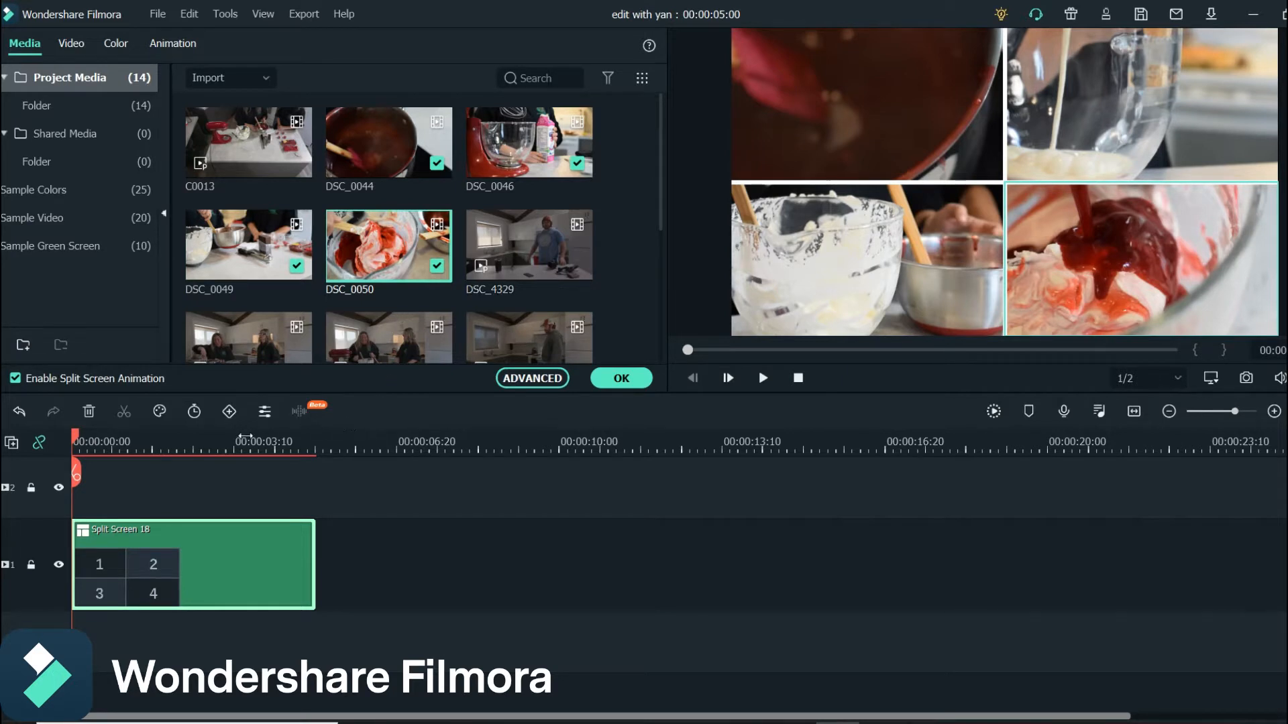
# Play the split screen from its start and pause partway through to check how the four clips are framed.
pyautogui.moveTo(246, 437); pyautogui.dragTo(602, 449)
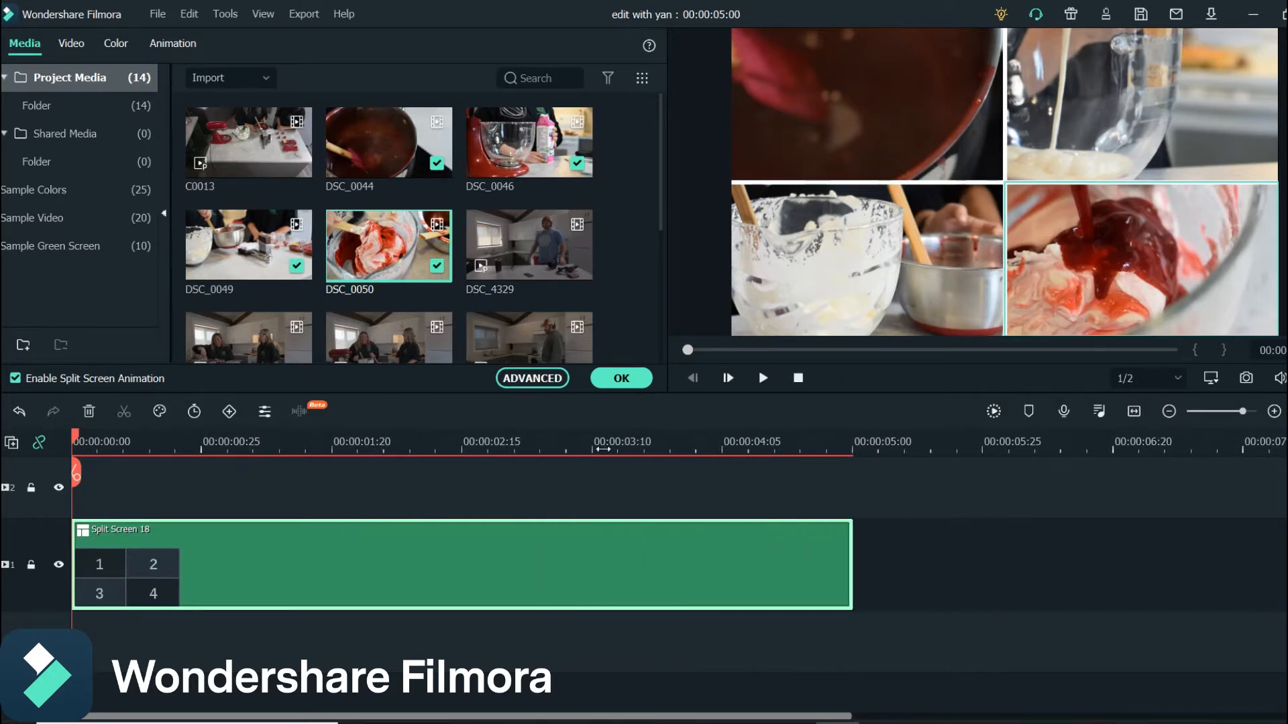
pyautogui.click(763, 379)
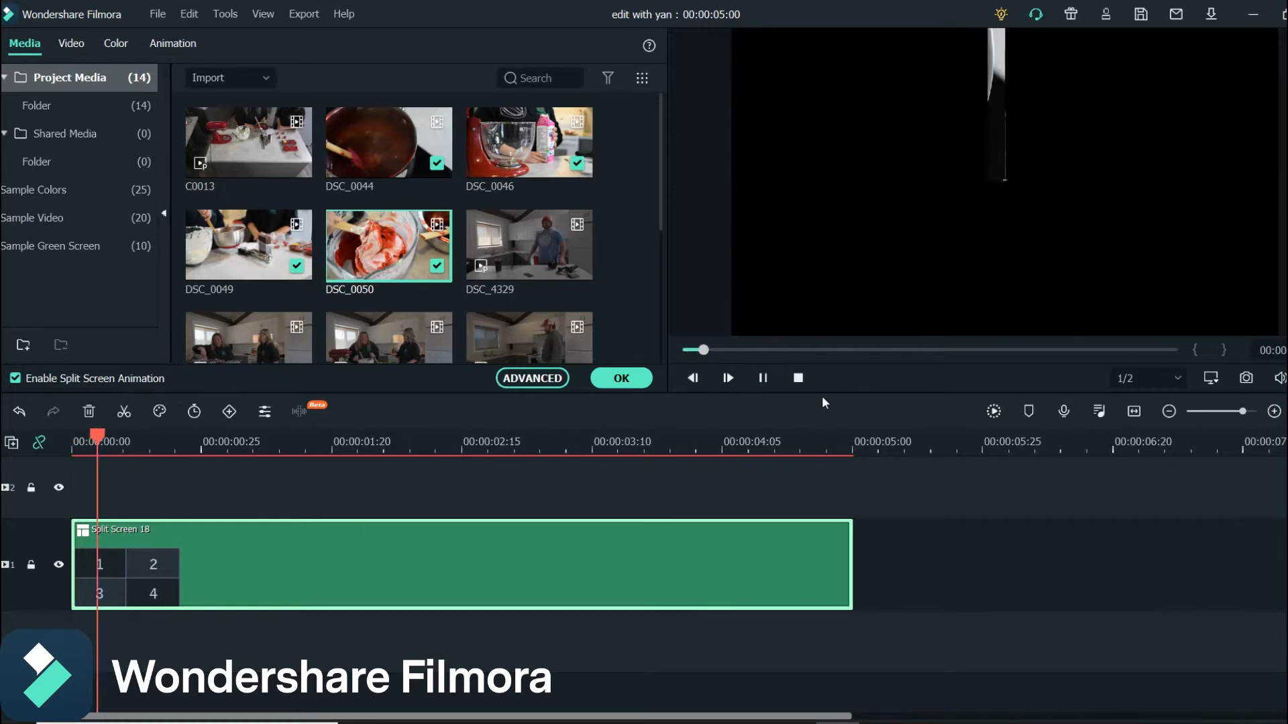
pyautogui.click(762, 377)
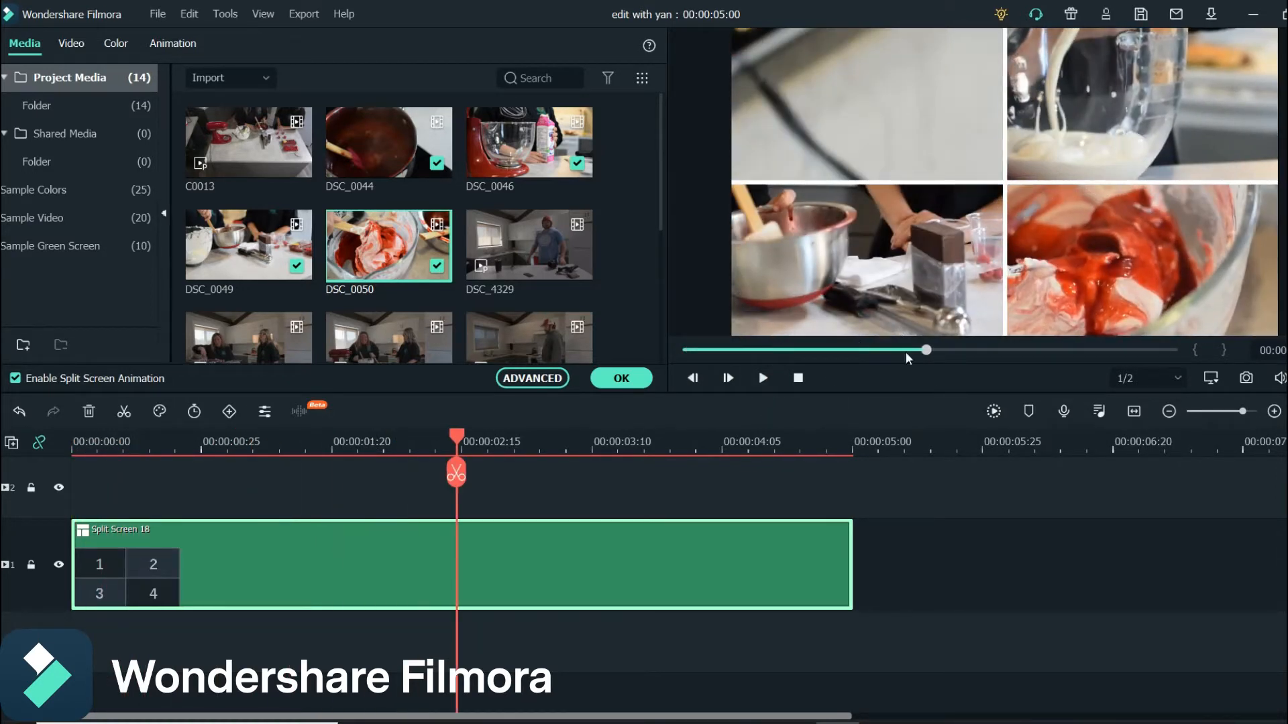
# Mute the DSC_0044 clip in pane 1, scale it down until it just fills the pane, and shift it slightly down and right.
pyautogui.click(866, 104)
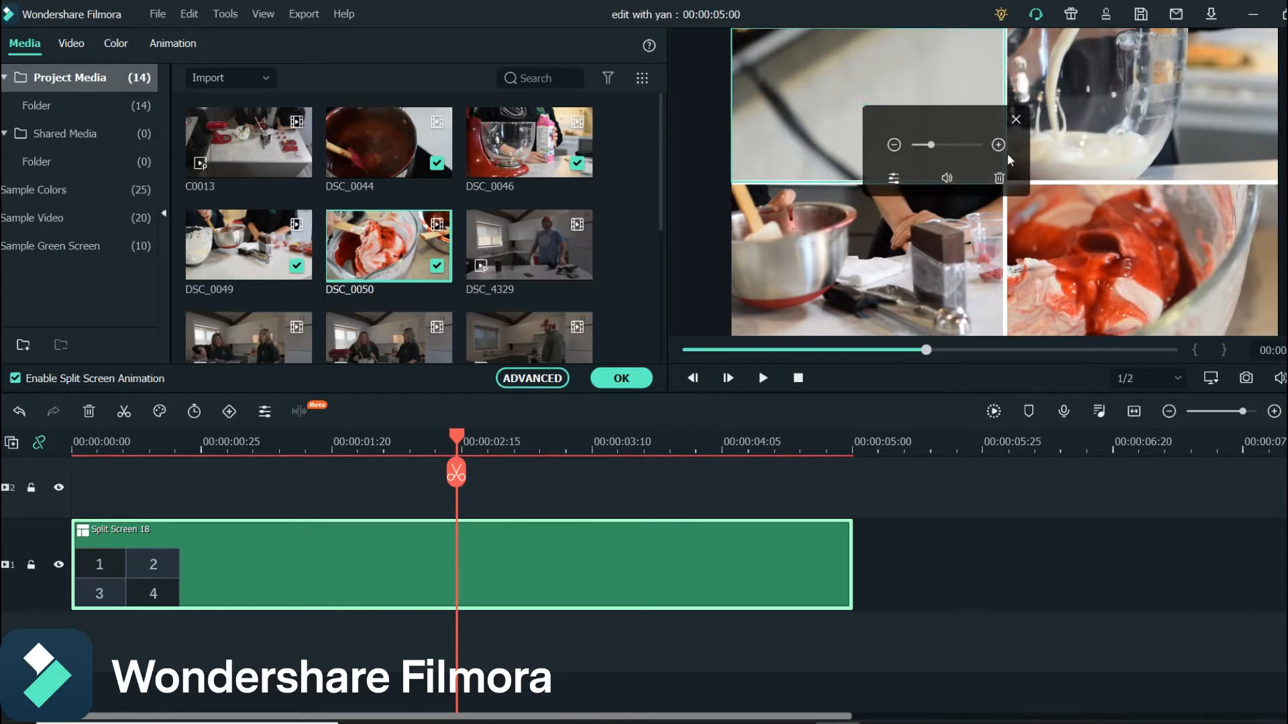
pyautogui.click(947, 178)
pyautogui.click(892, 145)
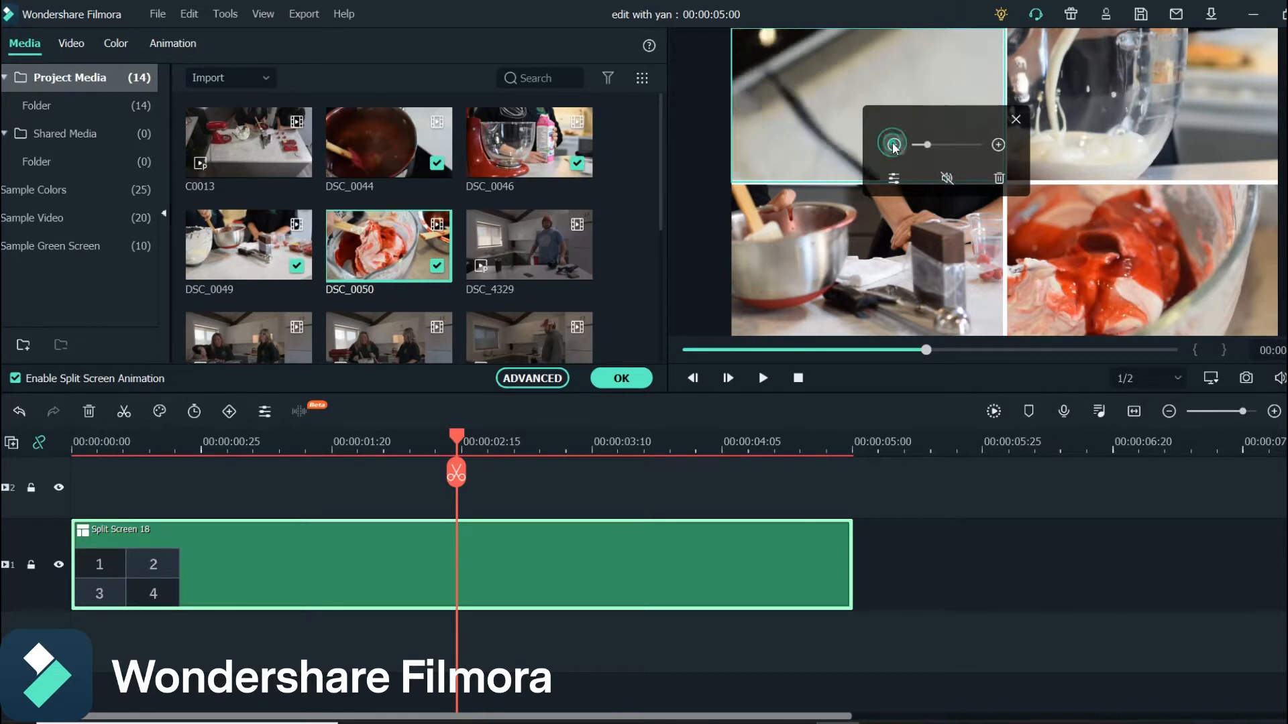
pyautogui.click(892, 145)
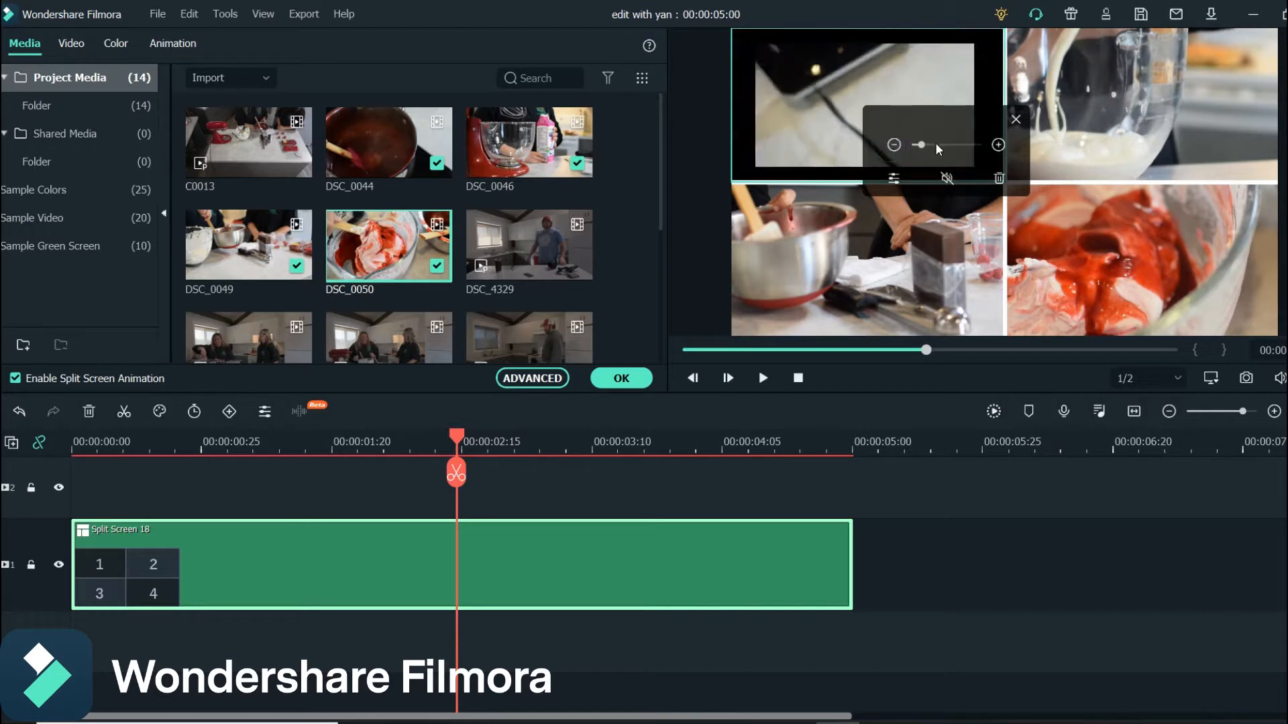
pyautogui.click(998, 145)
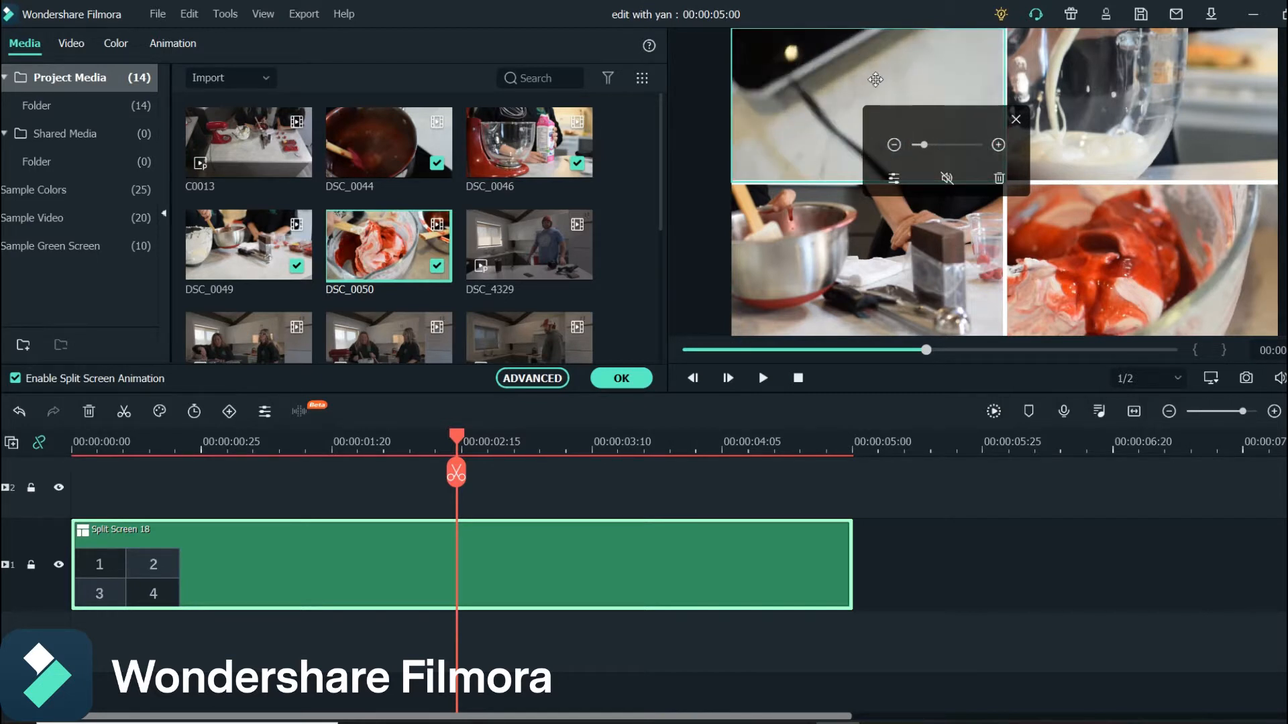
pyautogui.moveTo(838, 85)
pyautogui.mouseDown()
pyautogui.moveTo(873, 205)
pyautogui.moveTo(857, 98)
pyautogui.mouseUp()
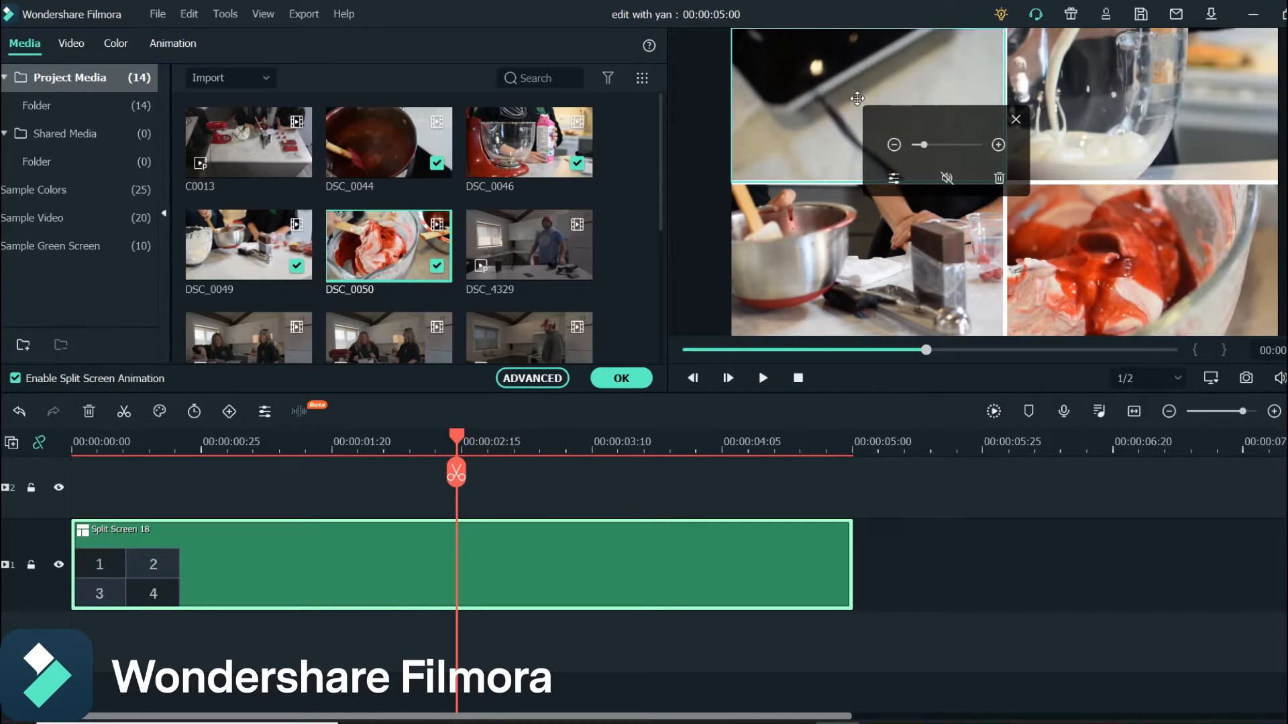
# Mute the DSC_0046 clip in pane 2, scale it down until it just fills the pane, and shift it slightly downward.
pyautogui.click(1087, 100)
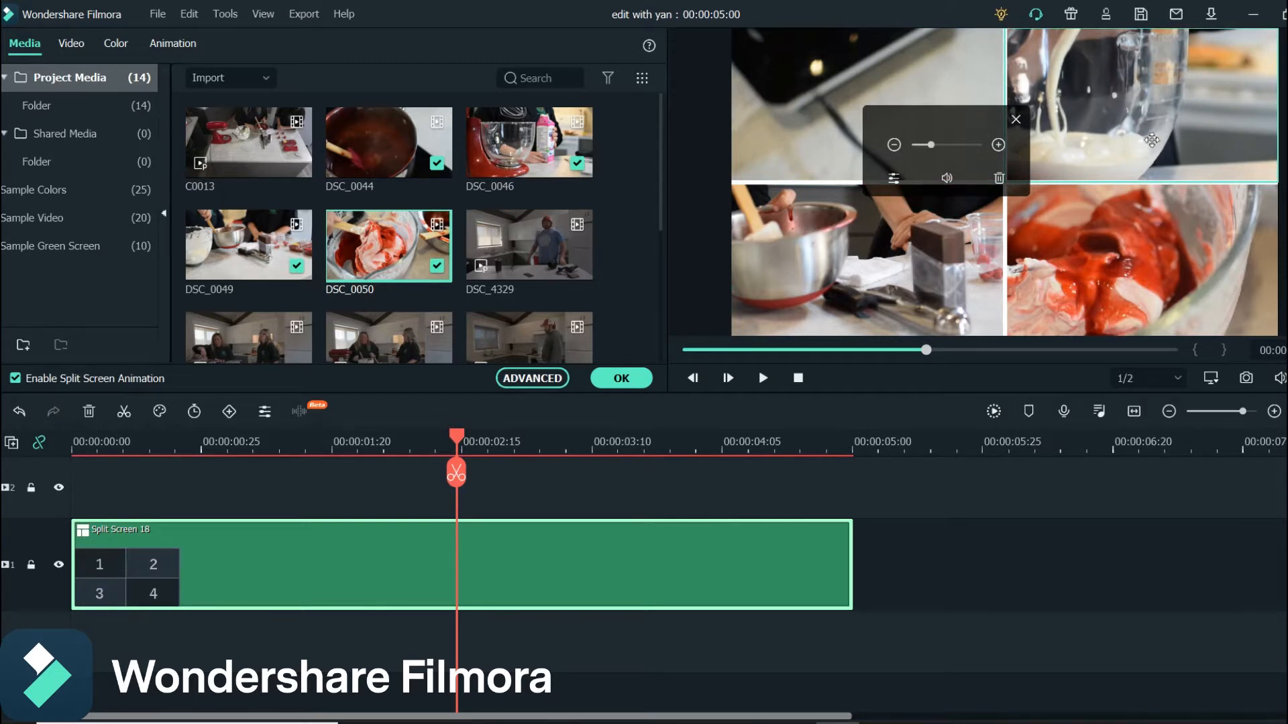
pyautogui.click(948, 178)
pyautogui.click(891, 148)
pyautogui.click(894, 144)
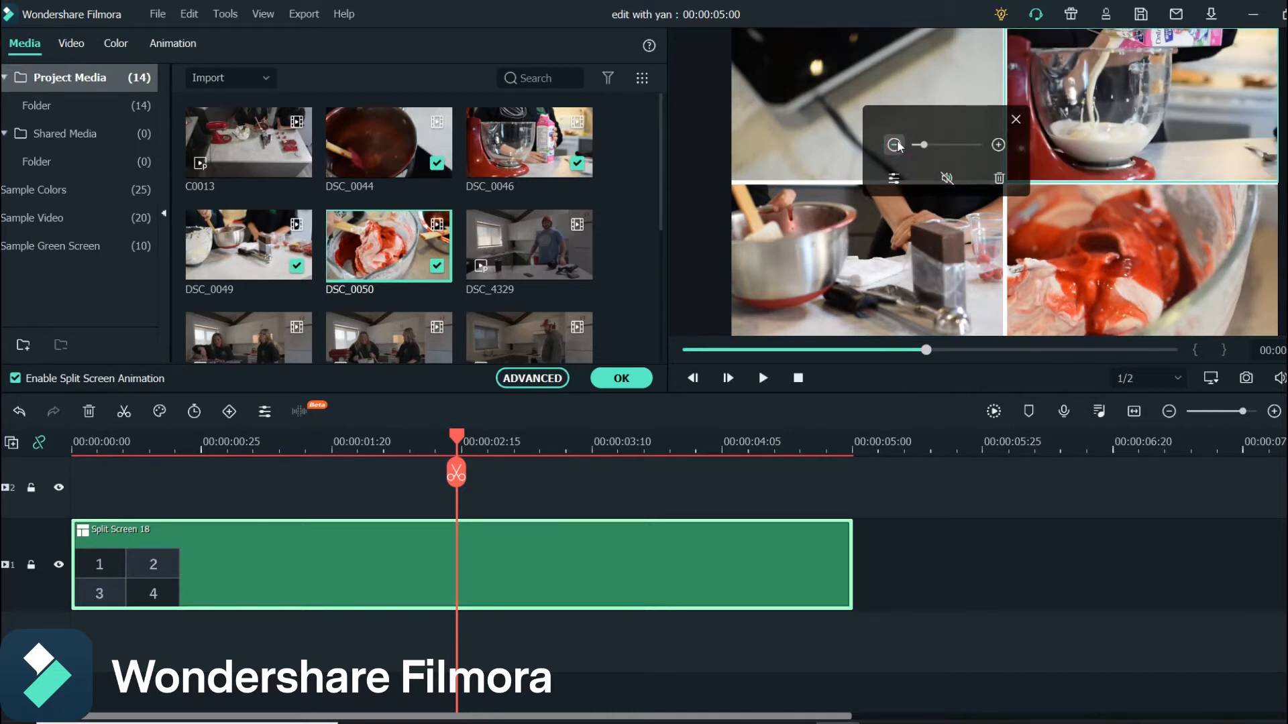
pyautogui.click(896, 140)
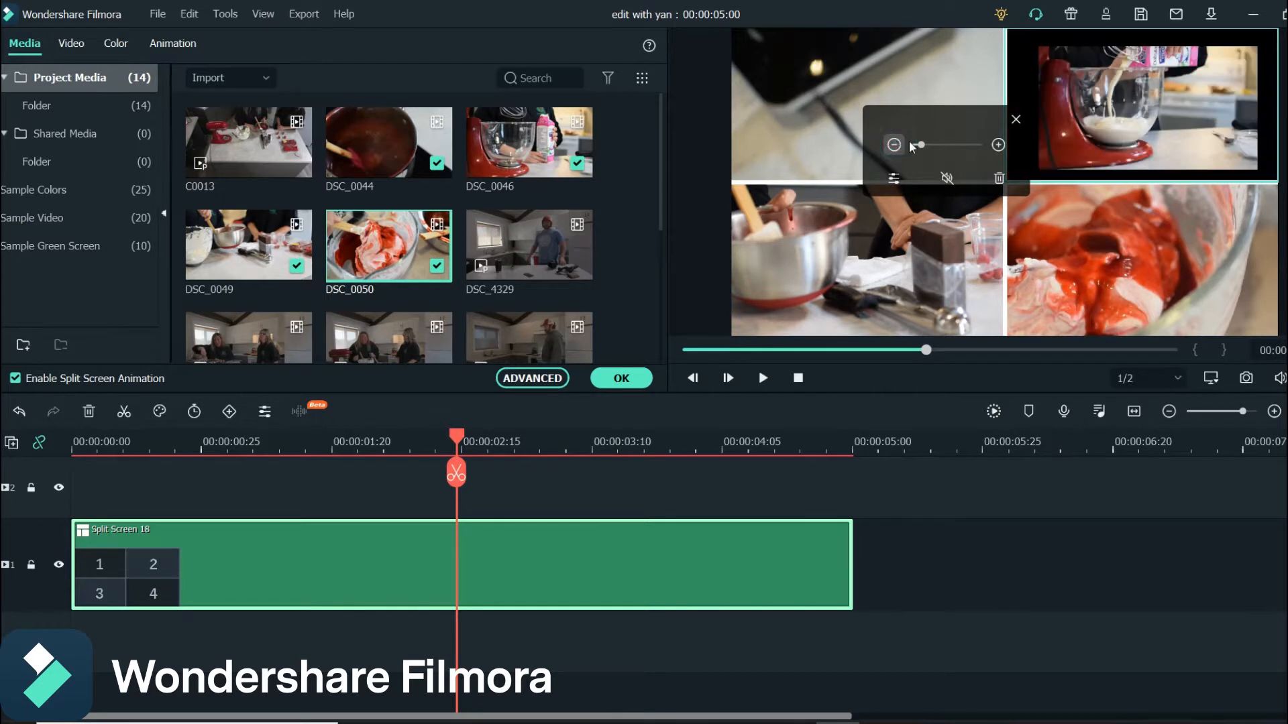
pyautogui.click(997, 144)
pyautogui.moveTo(1147, 77); pyautogui.dragTo(1150, 92)
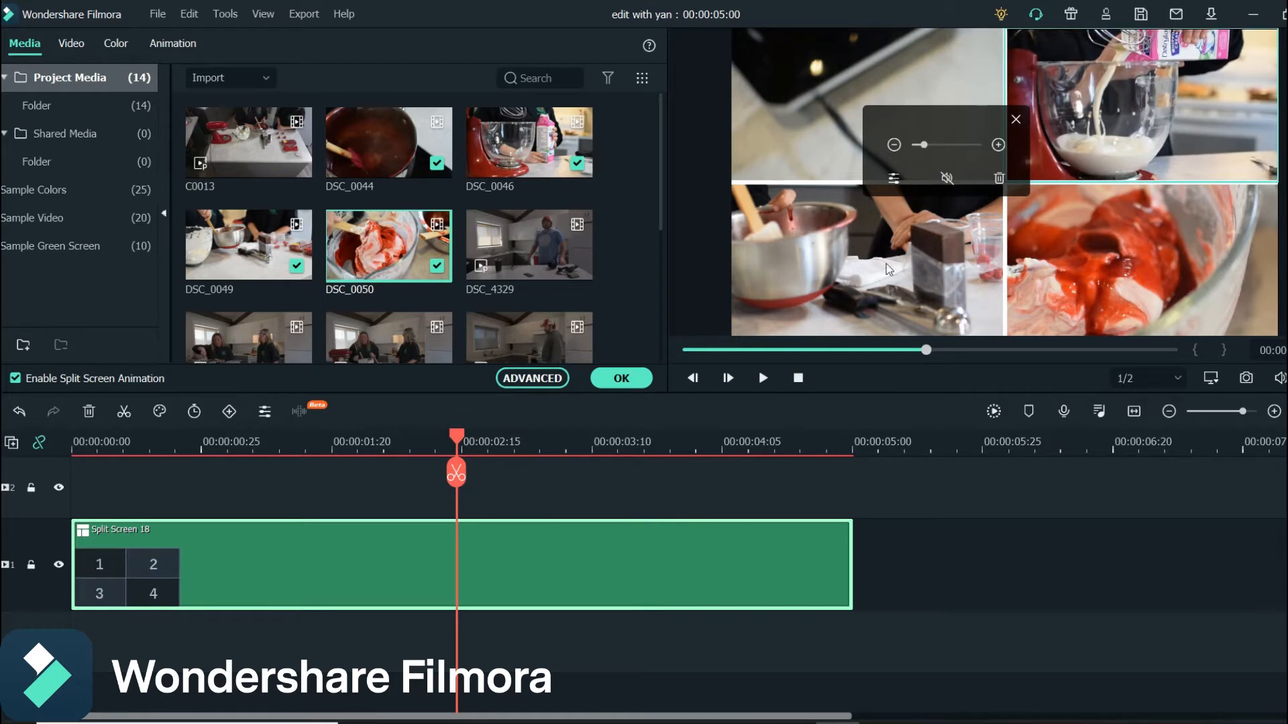
# Mute the DSC_0049 clip in pane 3 and scale it down two increments so more of the shot shows.
pyautogui.click(865, 272)
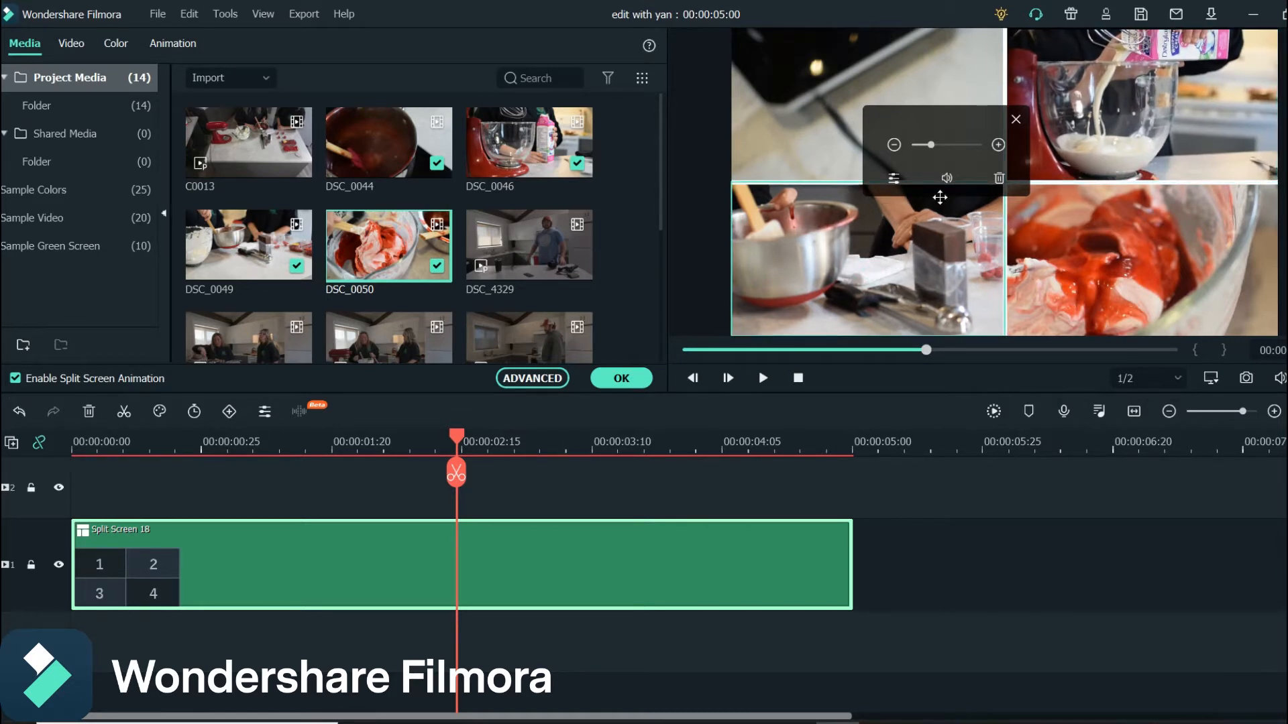
pyautogui.click(946, 178)
pyautogui.click(896, 142)
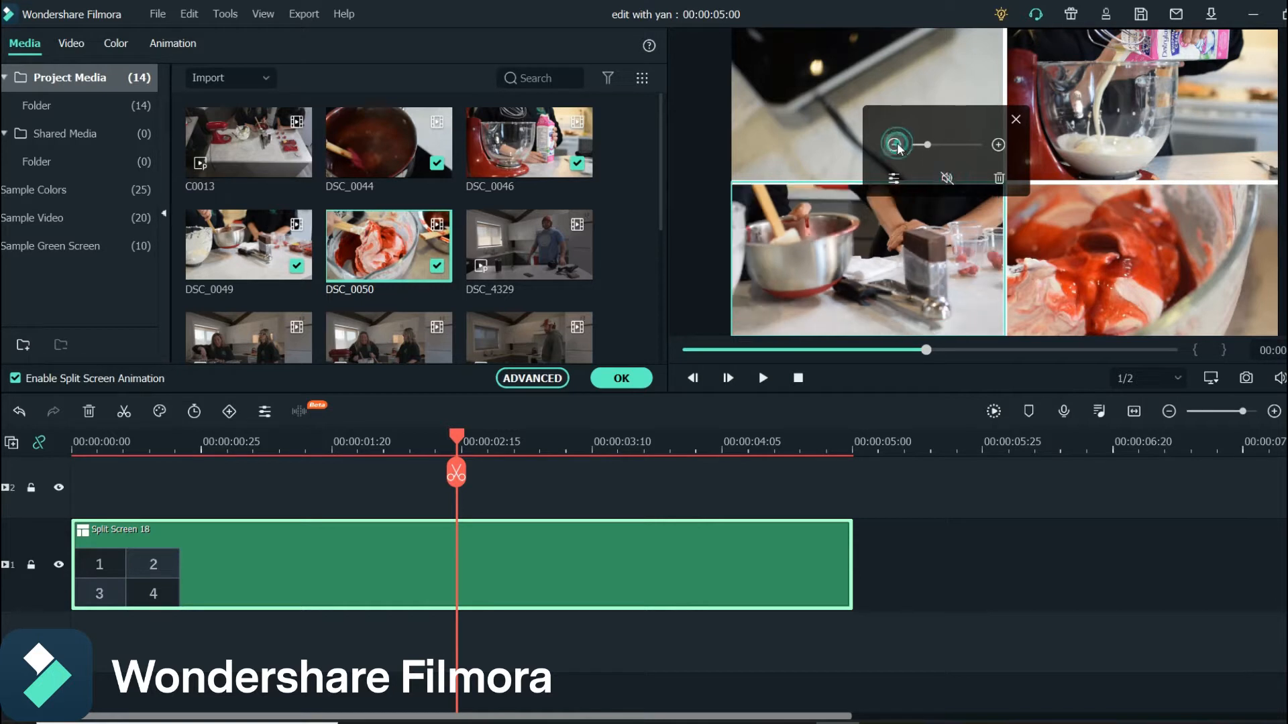
pyautogui.click(896, 142)
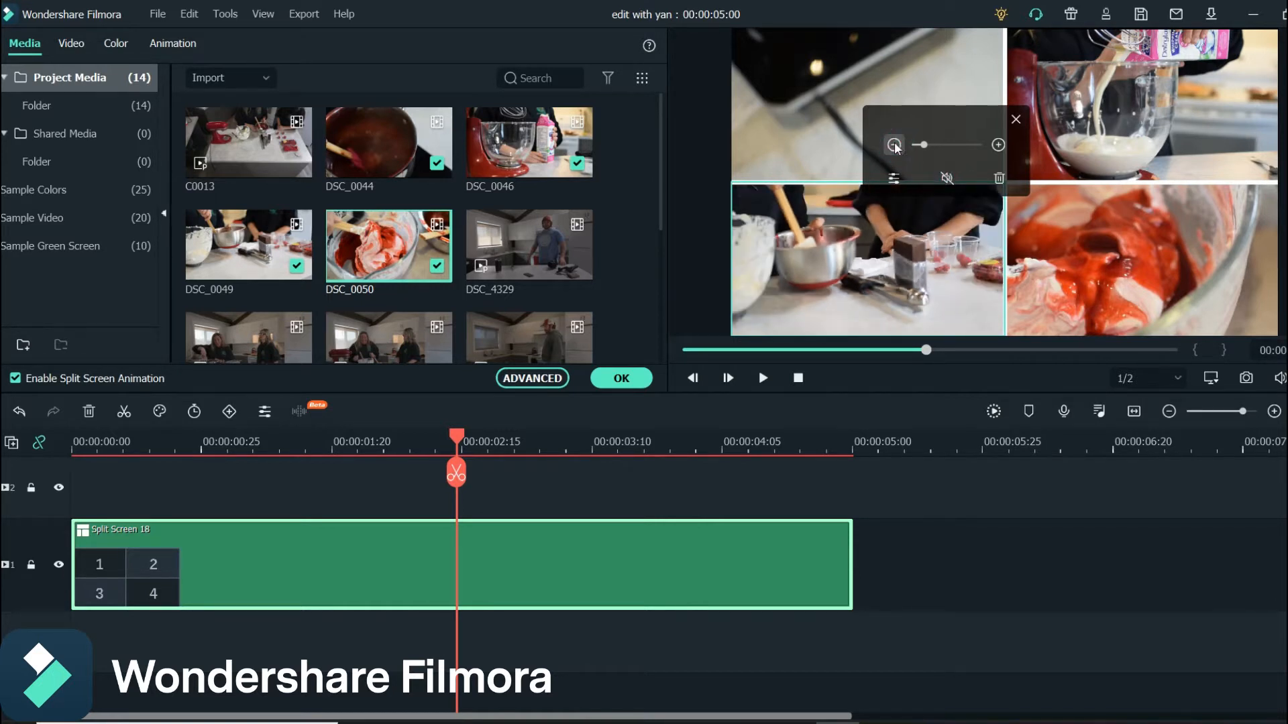
# Mute the DSC_0050 clip in pane 4 and scale it down as far as possible without leaving black borders.
pyautogui.click(1131, 248)
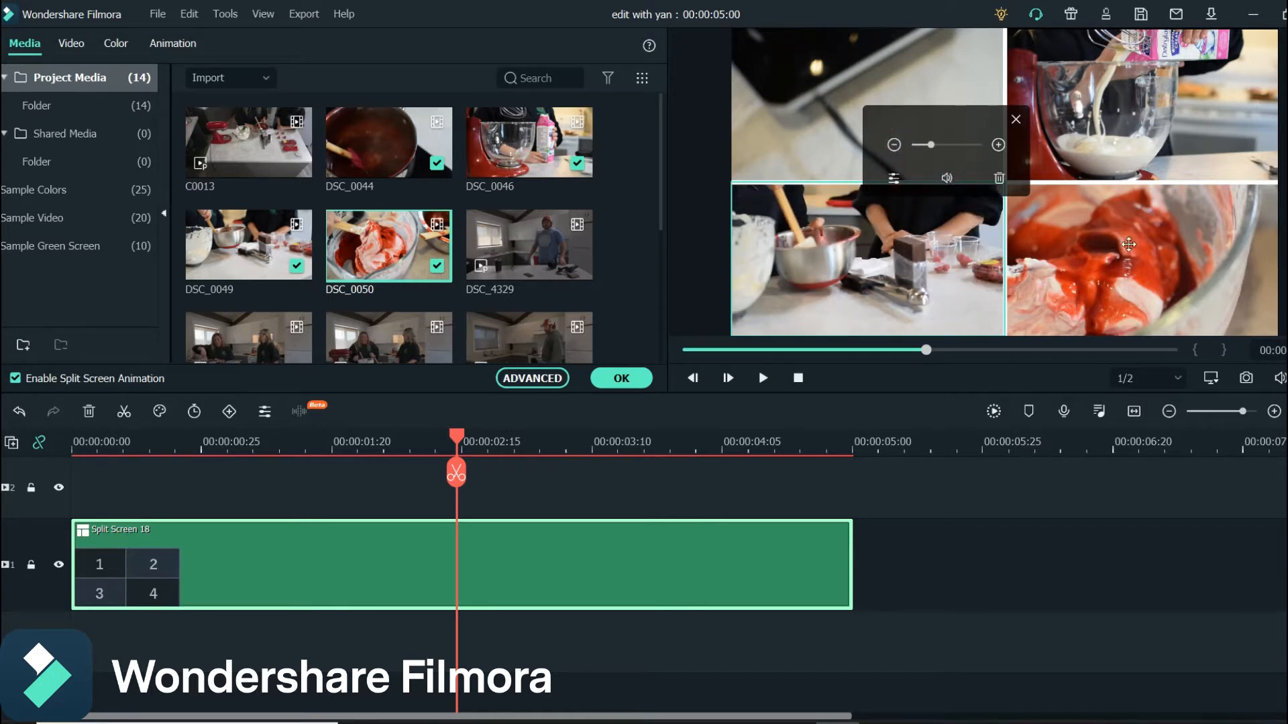
pyautogui.click(947, 178)
pyautogui.click(894, 144)
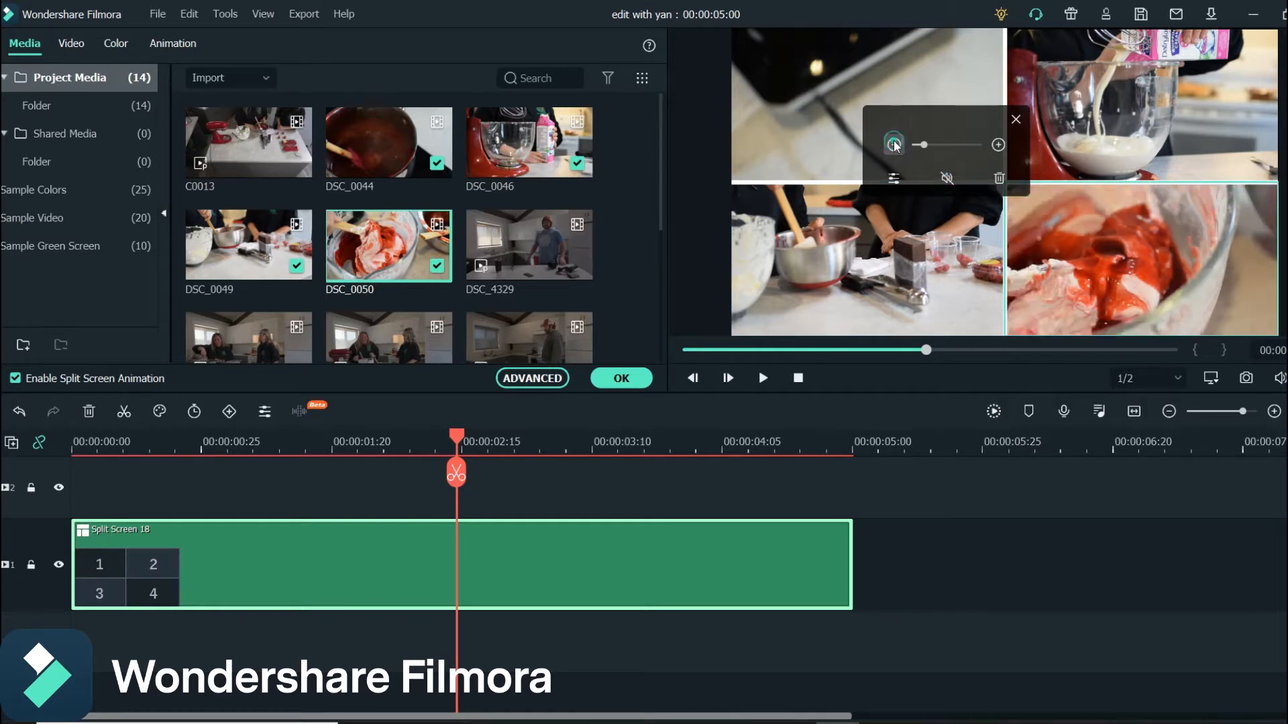
pyautogui.click(892, 147)
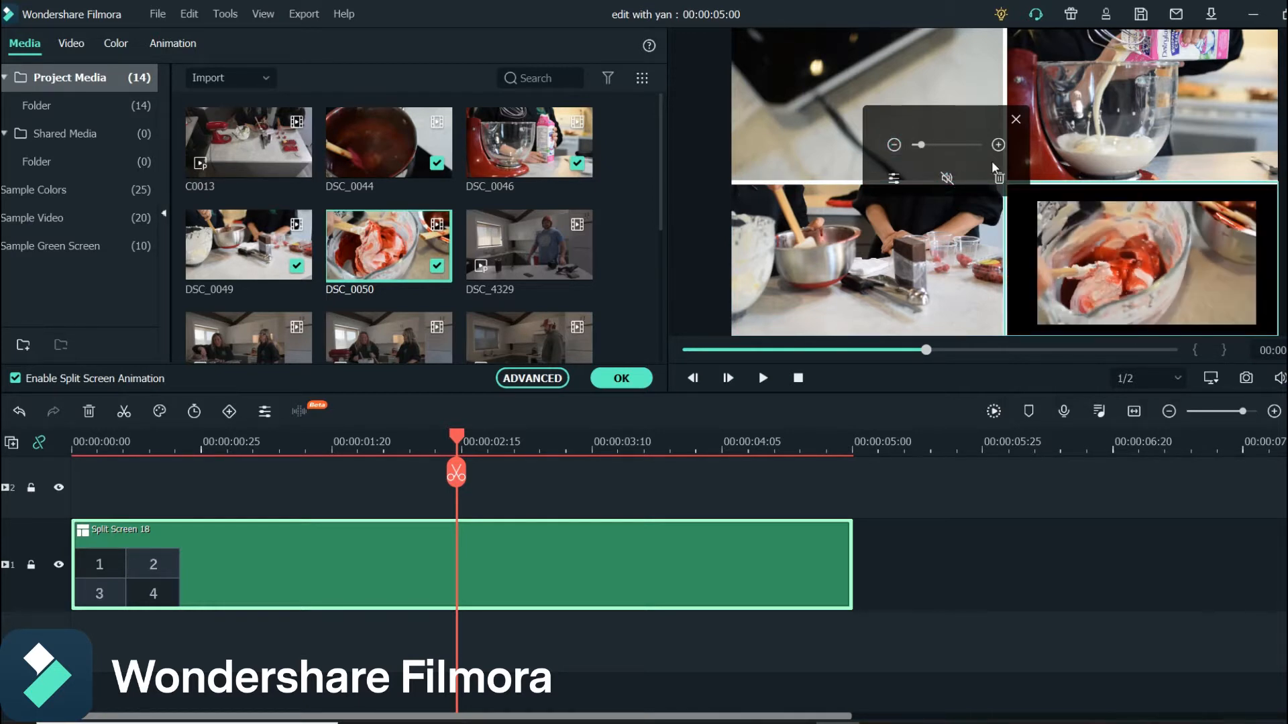
pyautogui.click(998, 145)
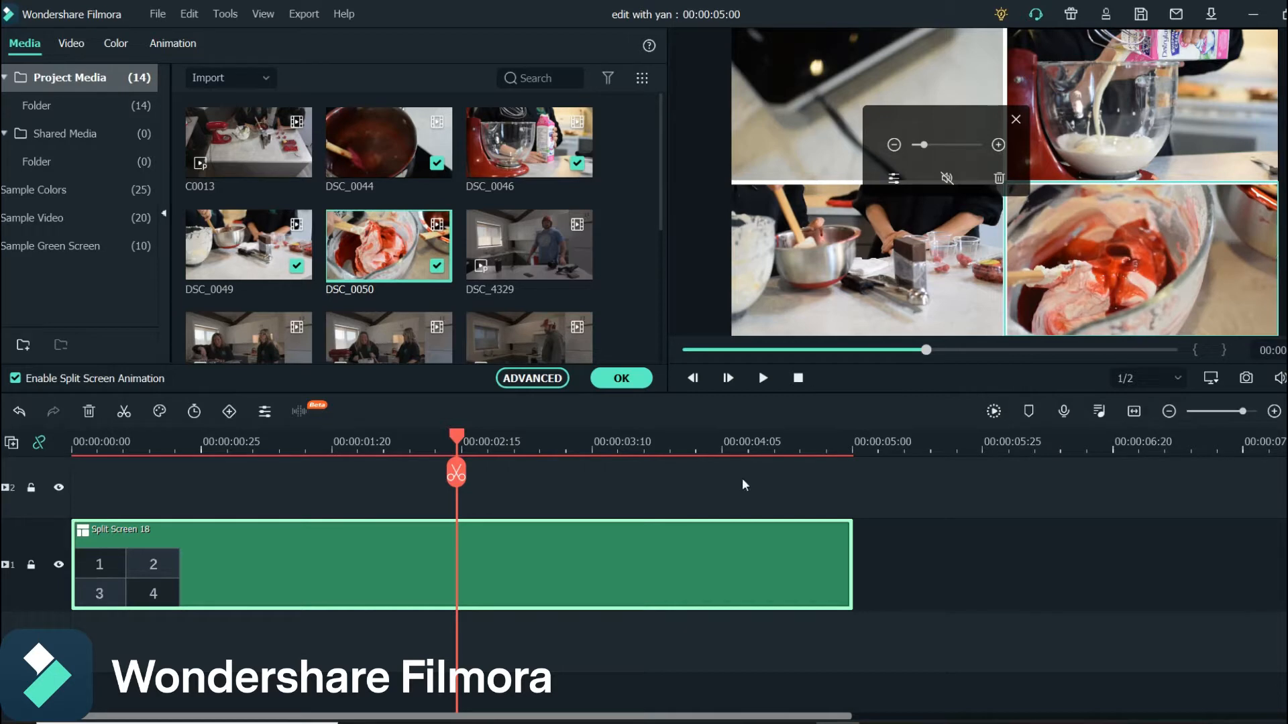
# Play the reframed split screen from the beginning and pause it after the opening animation.
pyautogui.moveTo(453, 443); pyautogui.dragTo(73, 442)
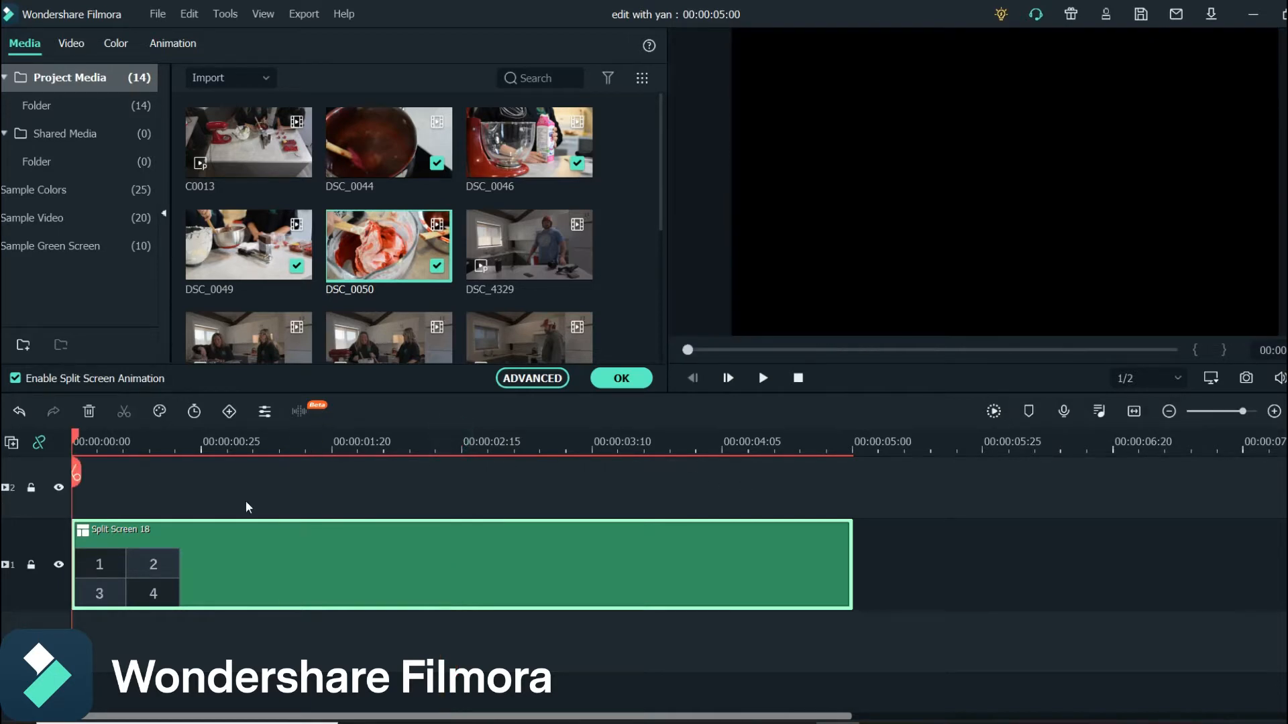
pyautogui.click(763, 378)
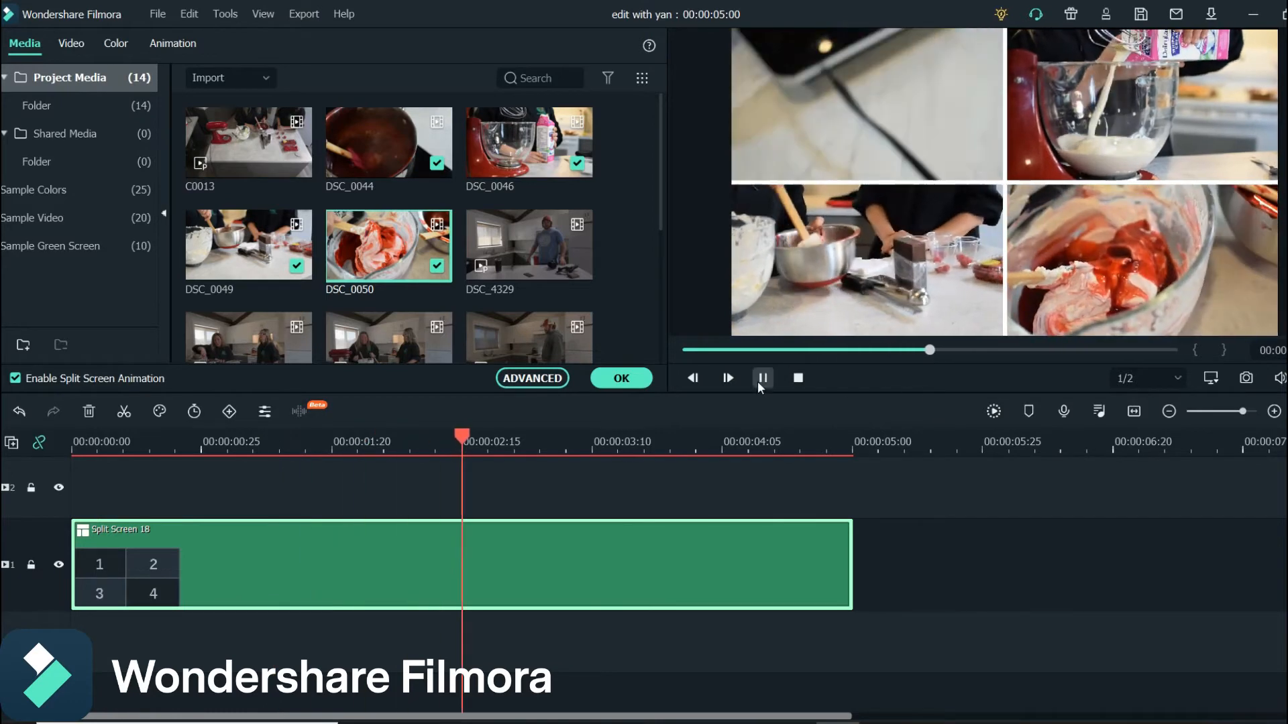
pyautogui.click(759, 380)
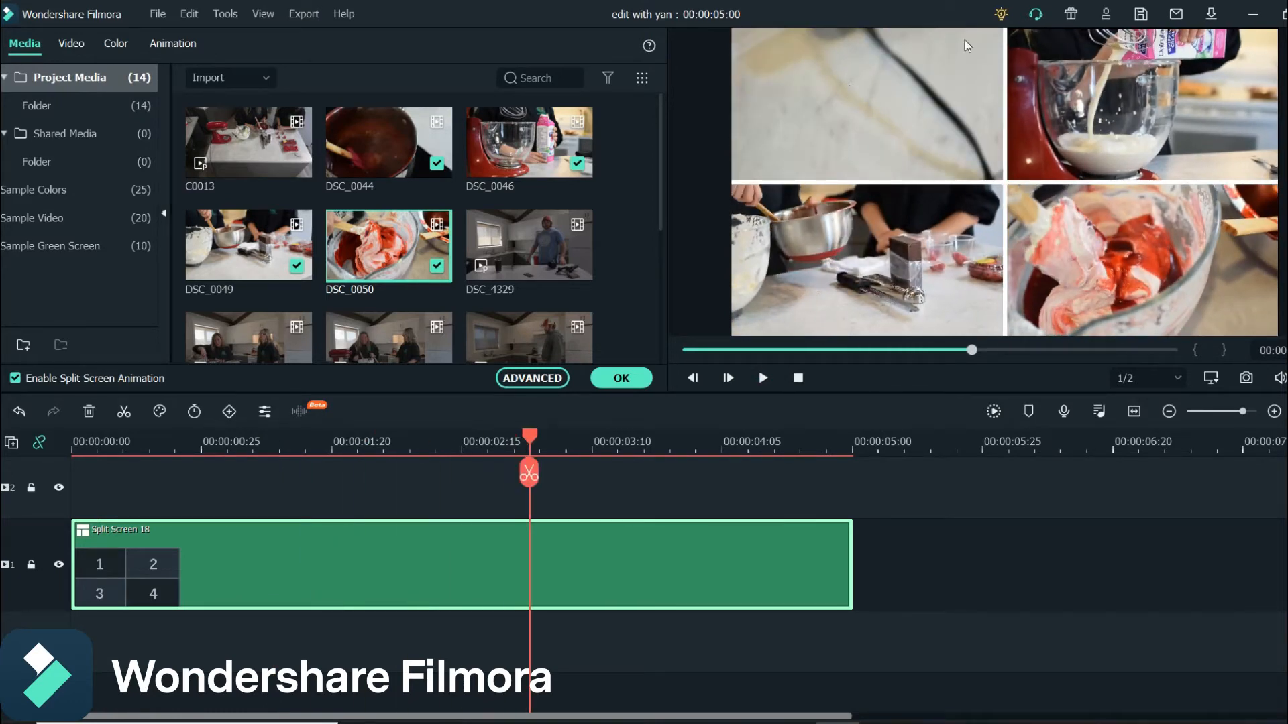
# Open the advanced split screen editor for the DSC_0044 clip in pane 1.
pyautogui.moveTo(535, 433); pyautogui.dragTo(169, 436)
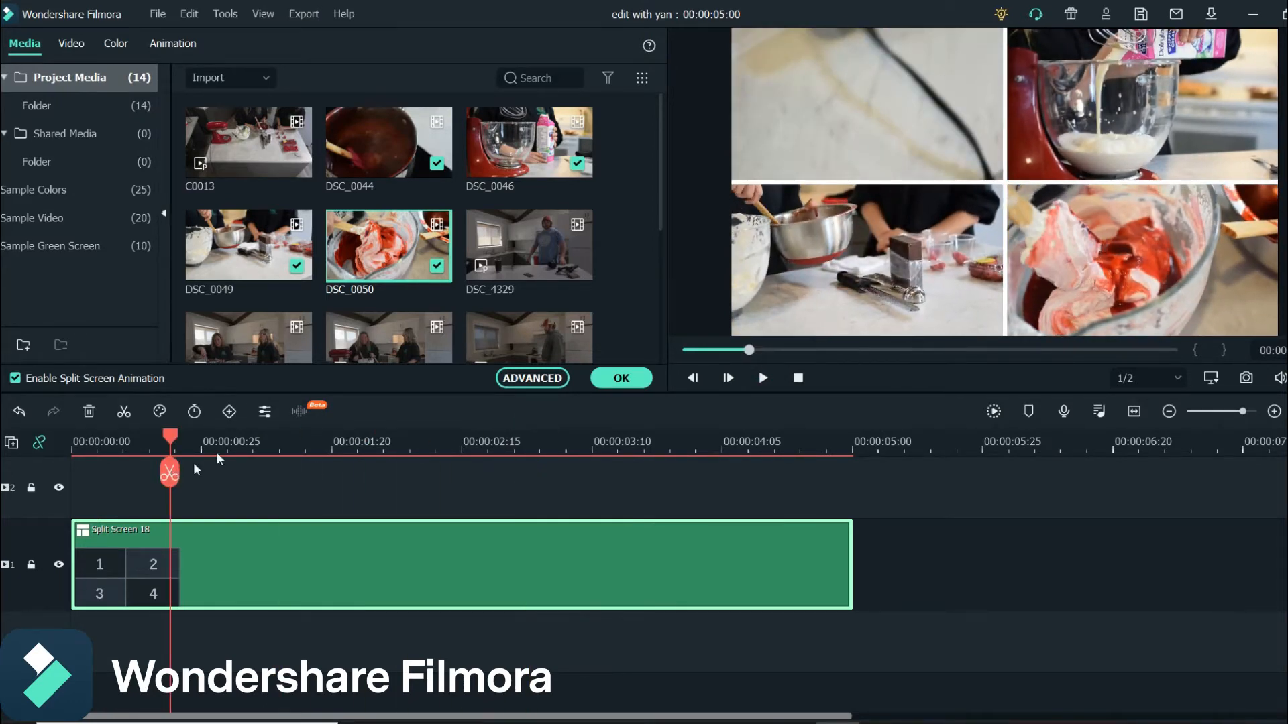
pyautogui.click(827, 125)
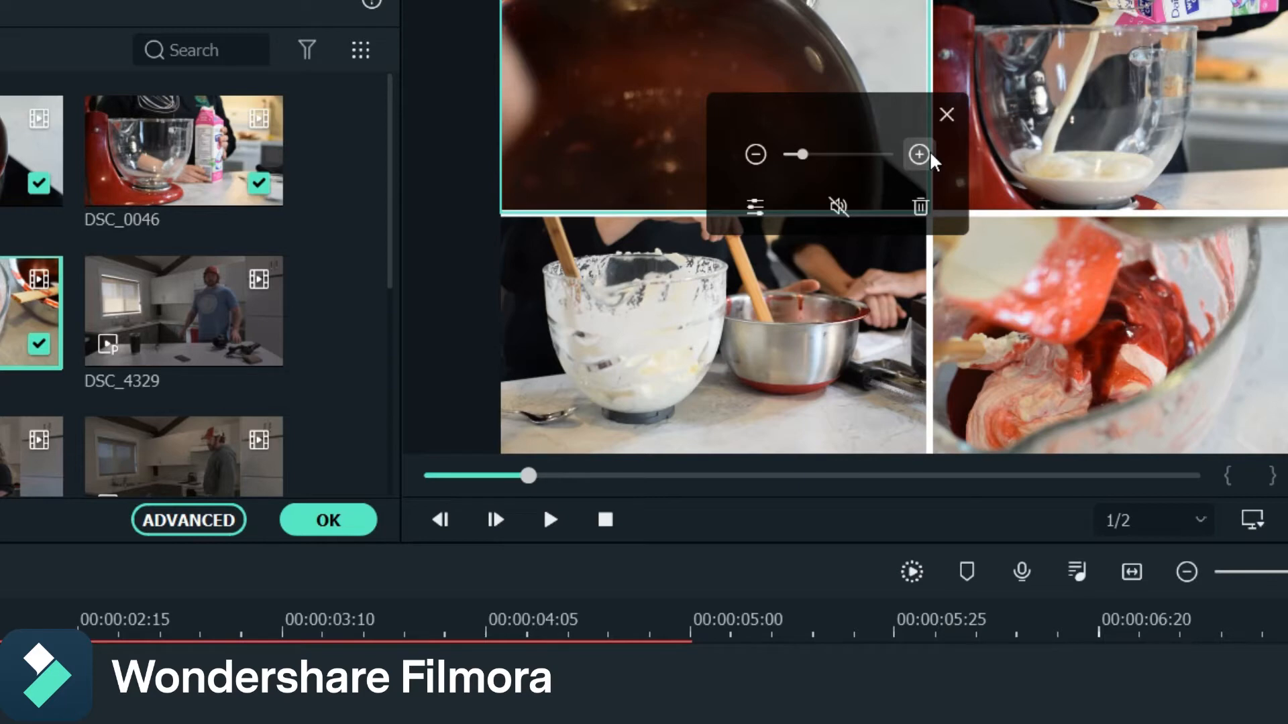
pyautogui.click(754, 207)
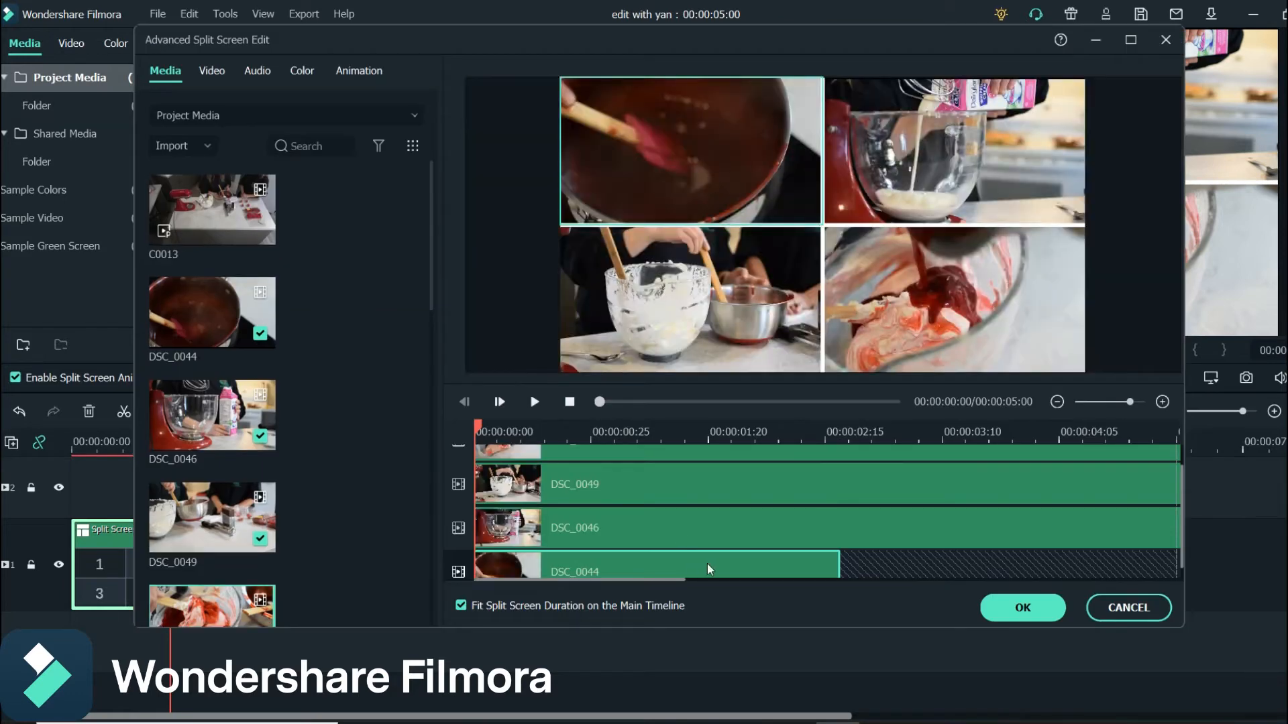
pyautogui.scroll(-1, 628, 477)
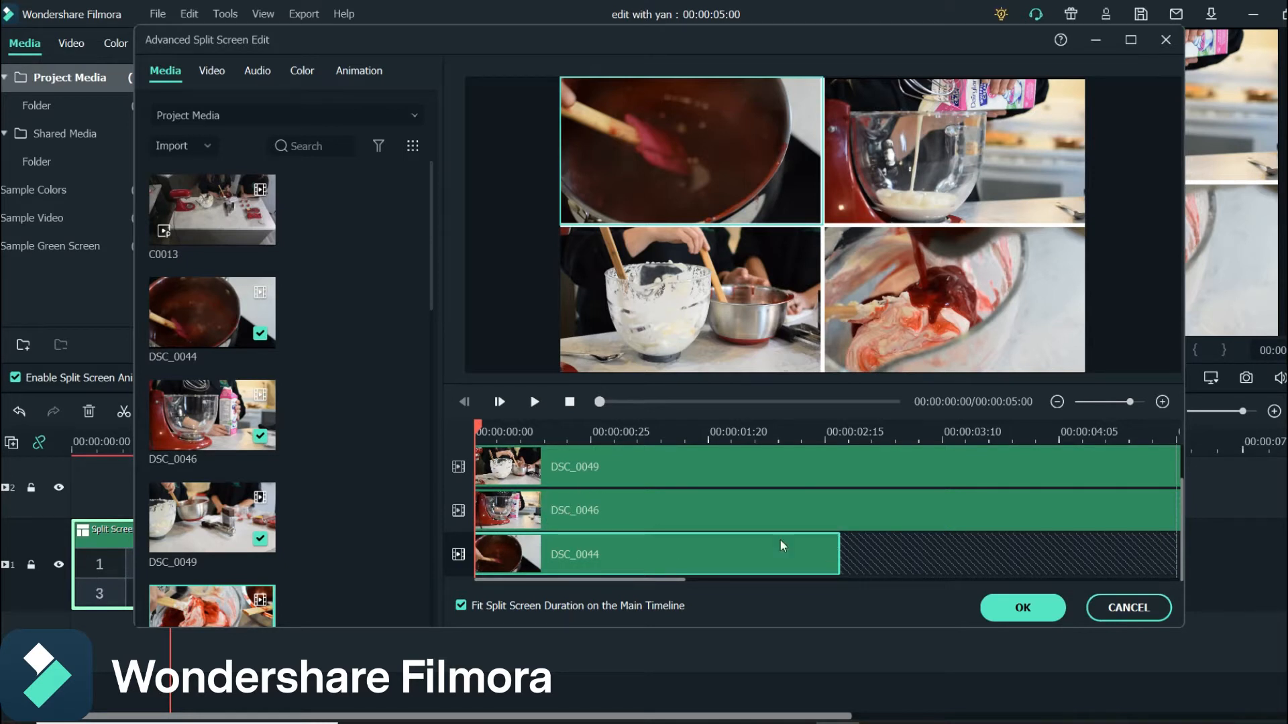
# Trim the end of the DSC_0044 clip to 00:00:02:03 and return the playhead to the start.
pyautogui.moveTo(481, 423); pyautogui.dragTo(773, 455)
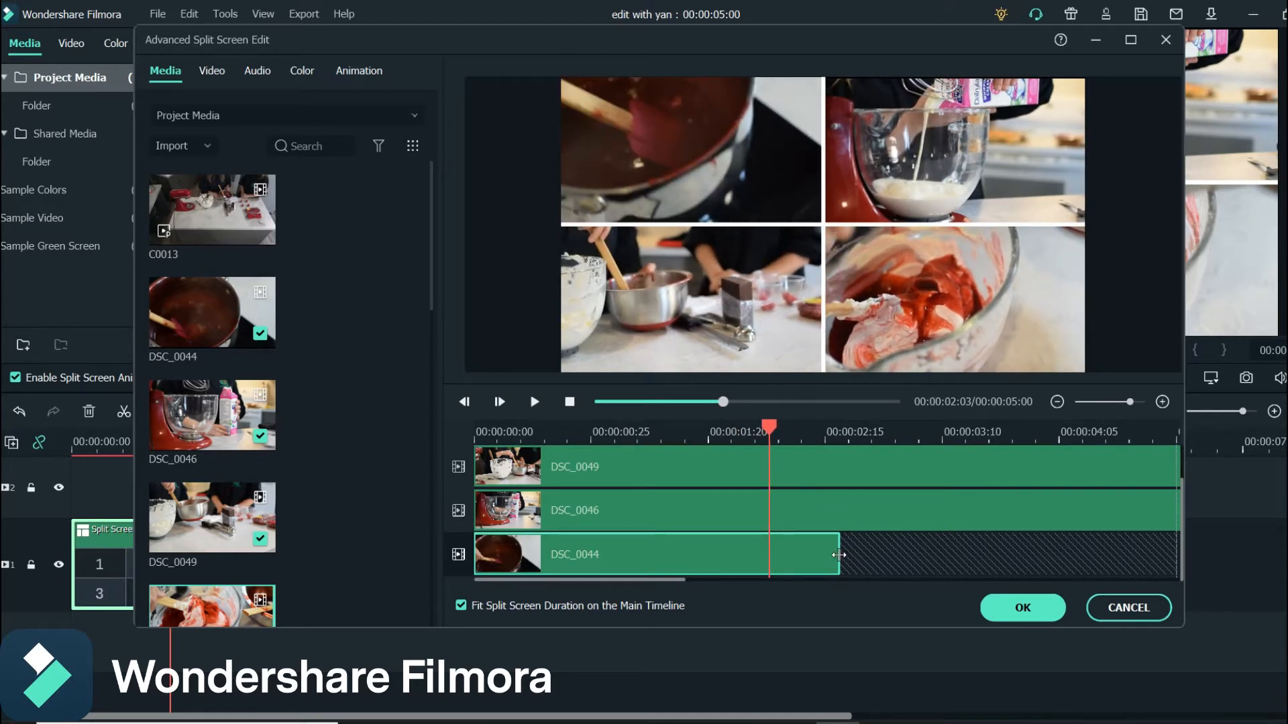
pyautogui.moveTo(838, 552); pyautogui.dragTo(770, 555)
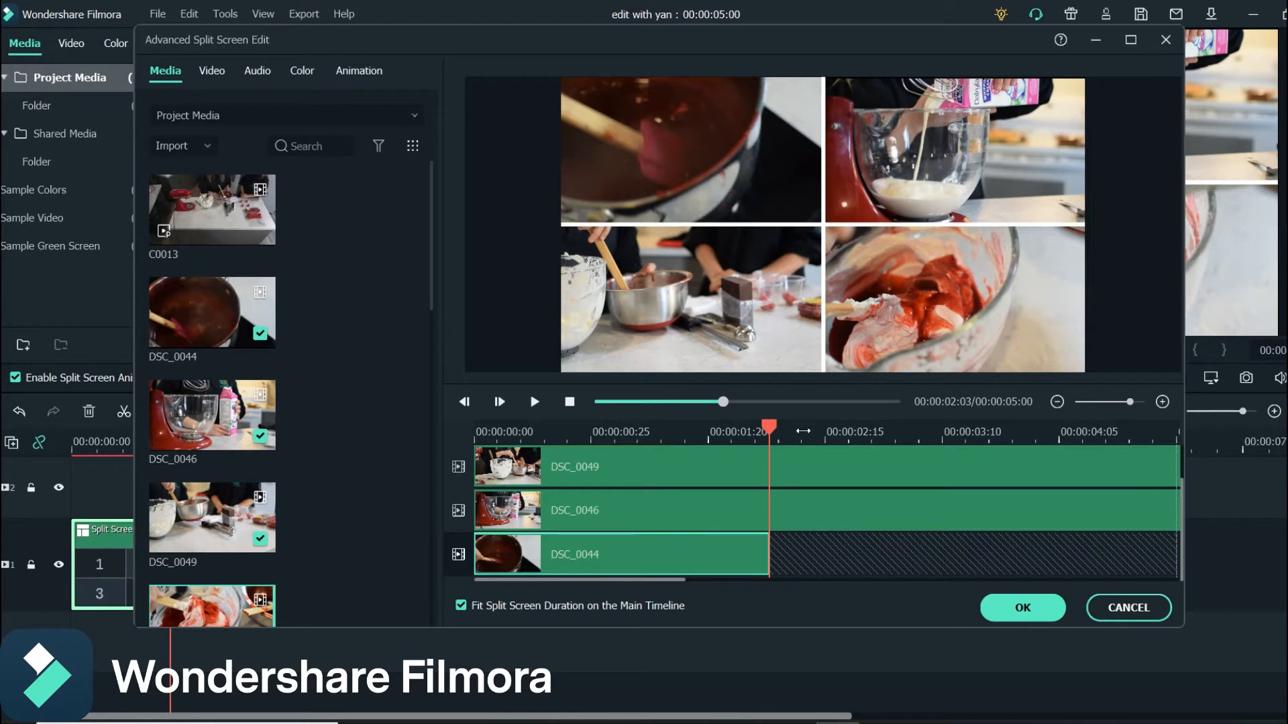
pyautogui.moveTo(770, 431); pyautogui.dragTo(481, 463)
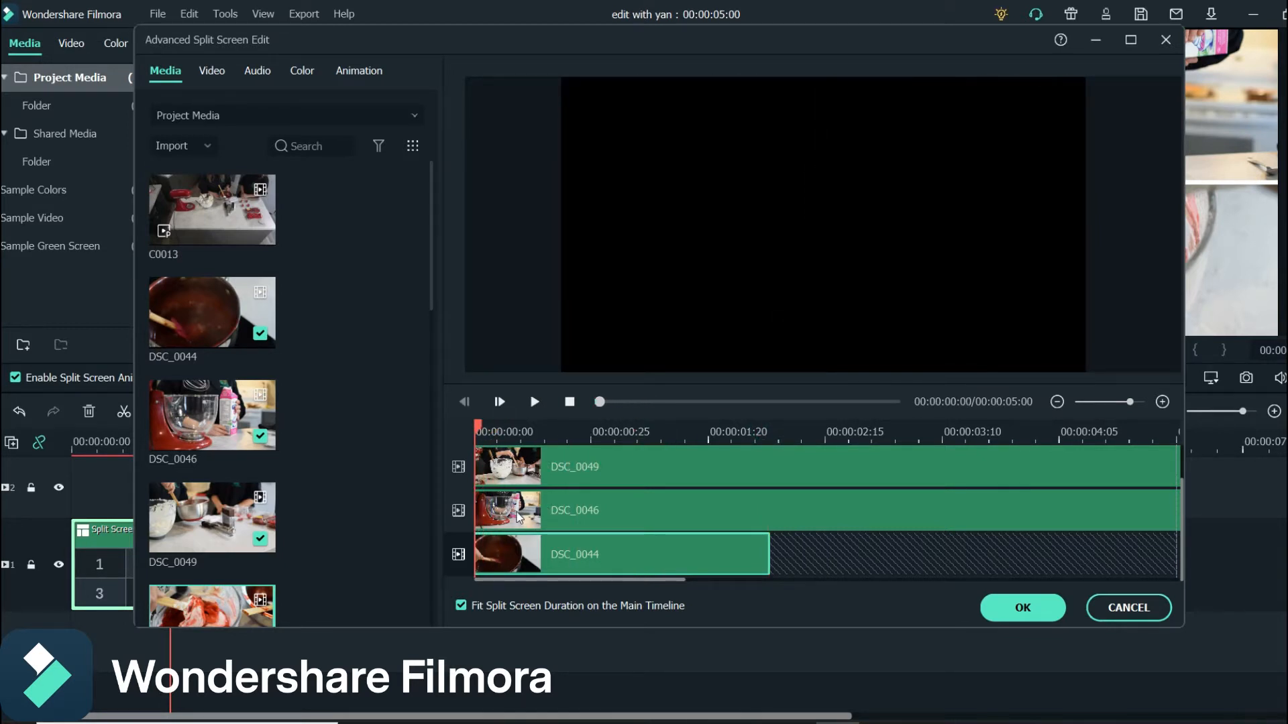
# Stagger the starts of the DSC_0046, DSC_0049 and DSC_0050 clips about half a second apart and preview the sequence.
pyautogui.moveTo(518, 512); pyautogui.dragTo(684, 497)
pyautogui.scroll(2, 712, 514)
pyautogui.scroll(2, 721, 532)
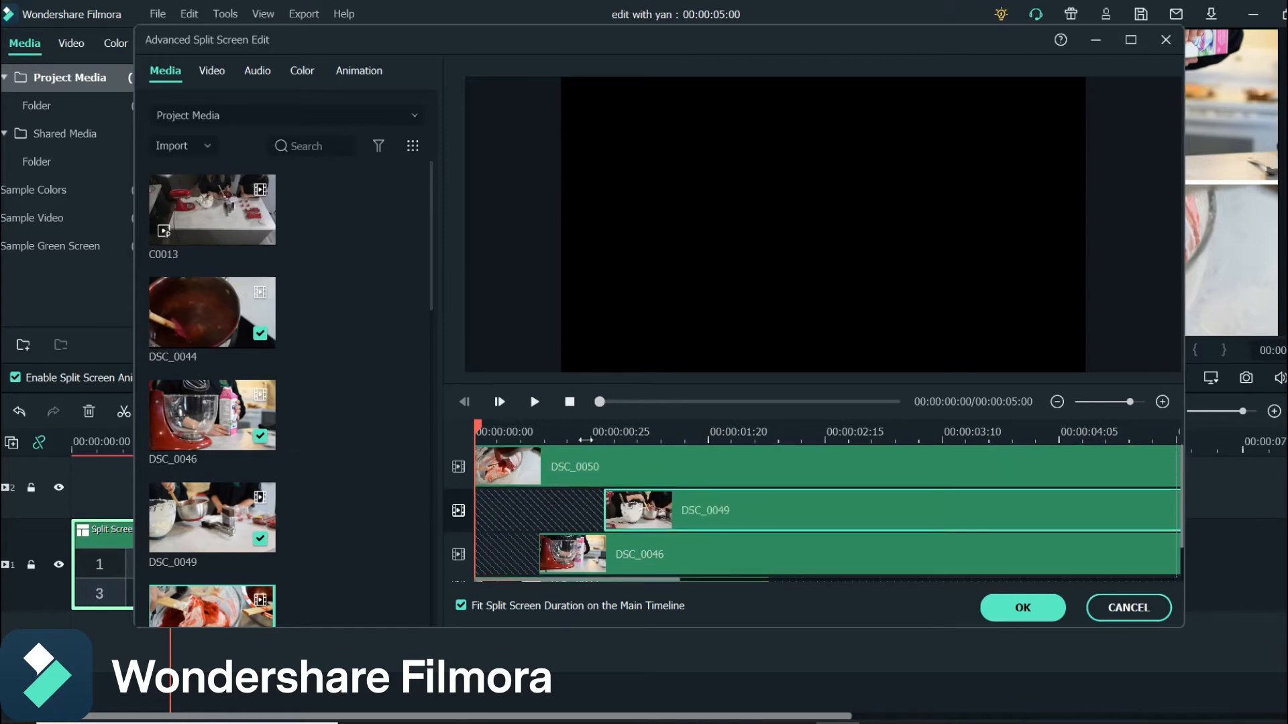
pyautogui.moveTo(581, 461); pyautogui.dragTo(774, 470)
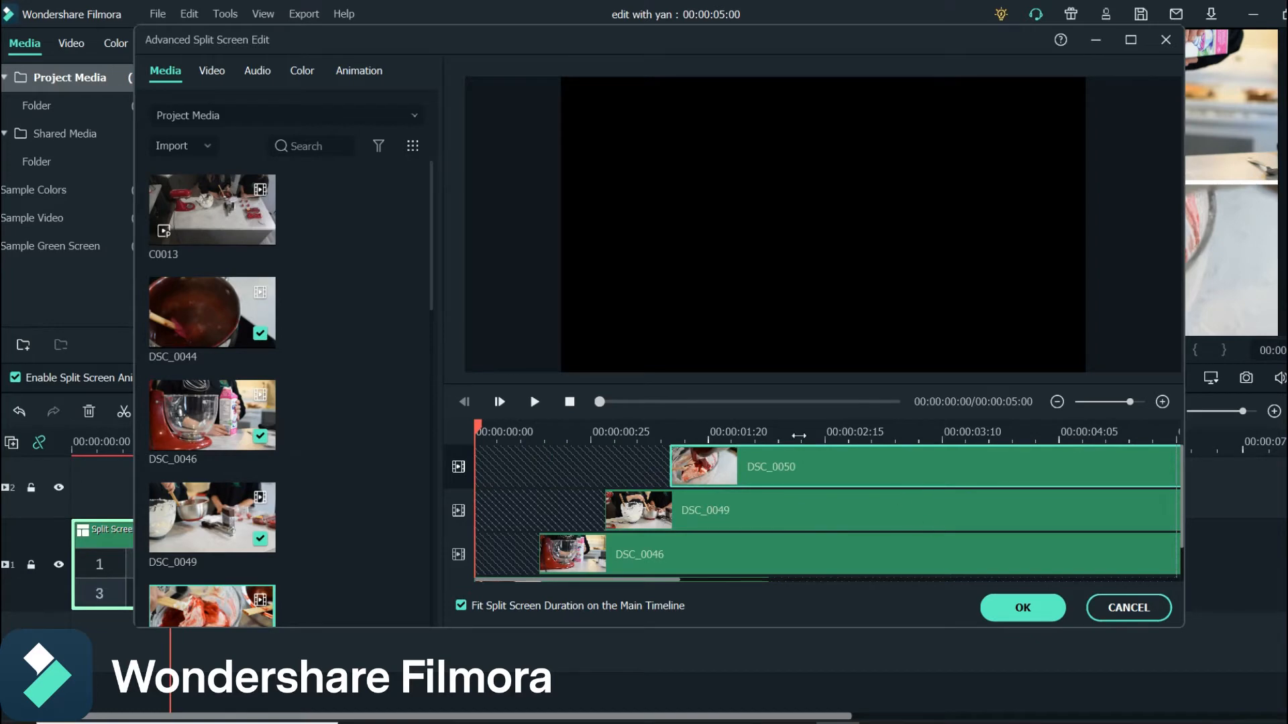
pyautogui.click(535, 402)
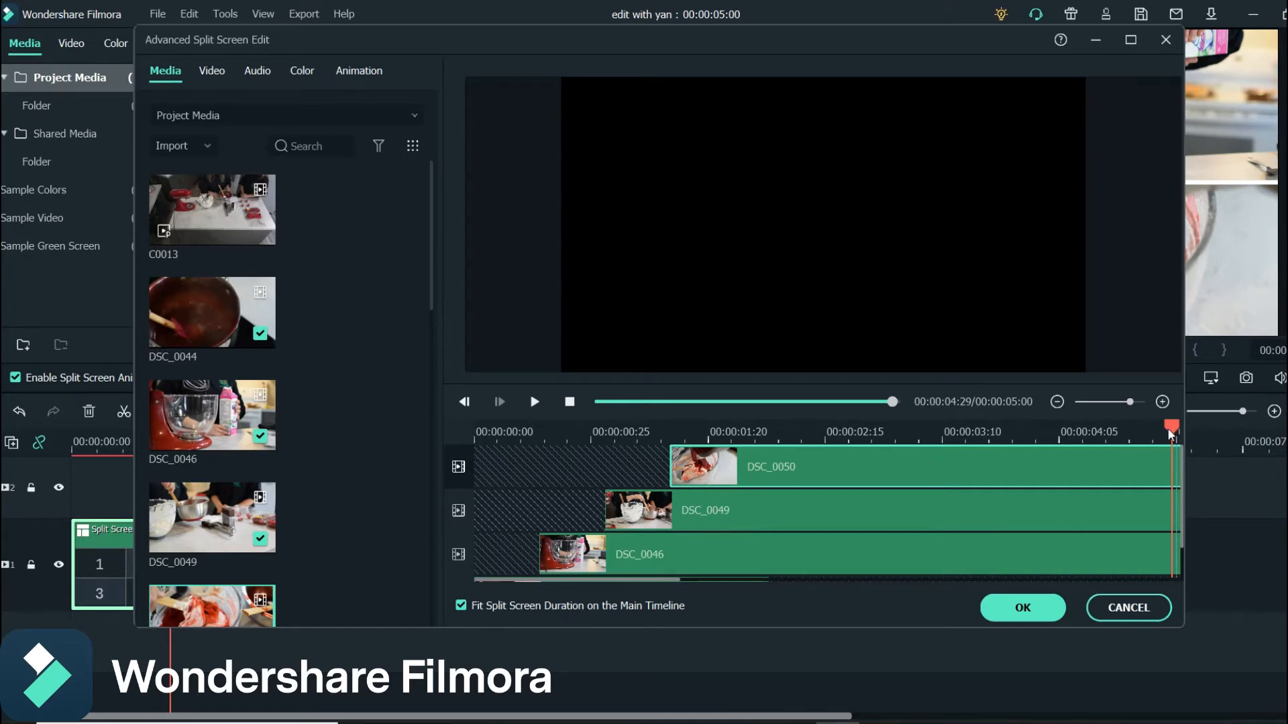
pyautogui.moveTo(1171, 429); pyautogui.dragTo(703, 477)
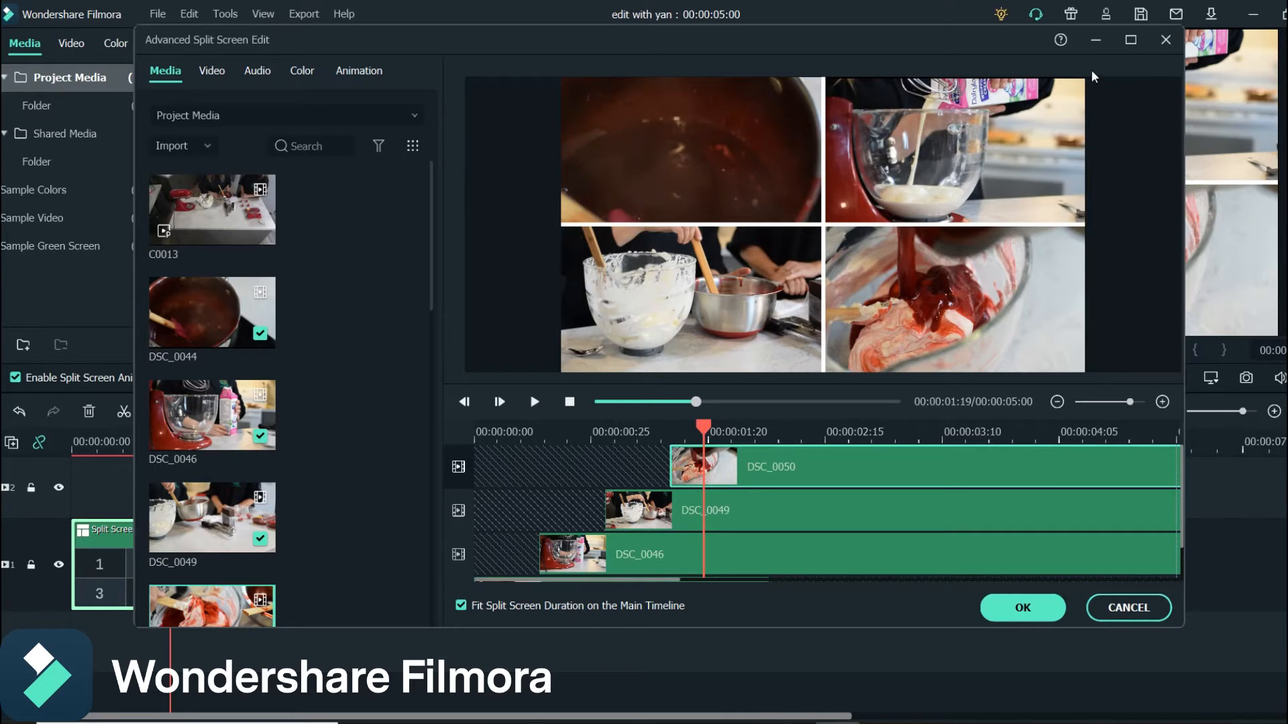
# Trim DSC_0046, DSC_0049 and DSC_0050 to end at about 4, 4.5 and 5 seconds, then apply the edit and play the split screen.
pyautogui.moveTo(940, 43); pyautogui.dragTo(852, 25)
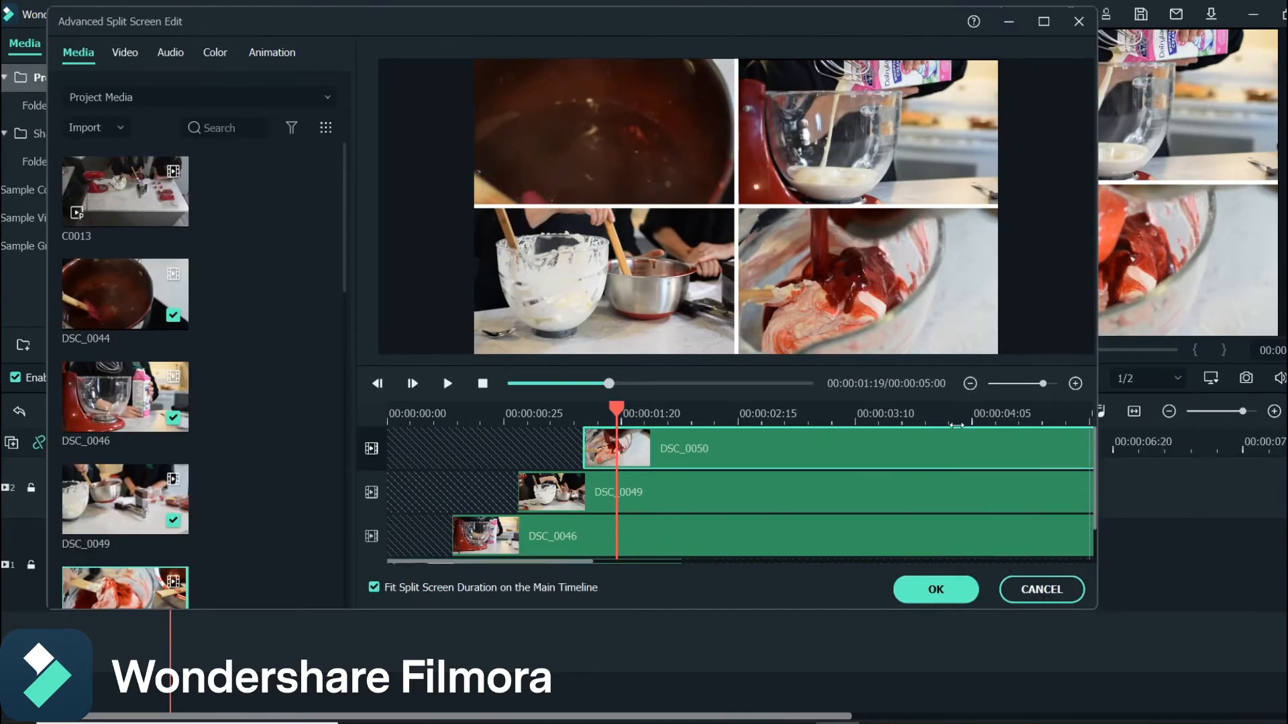
pyautogui.moveTo(810, 417); pyautogui.dragTo(594, 418)
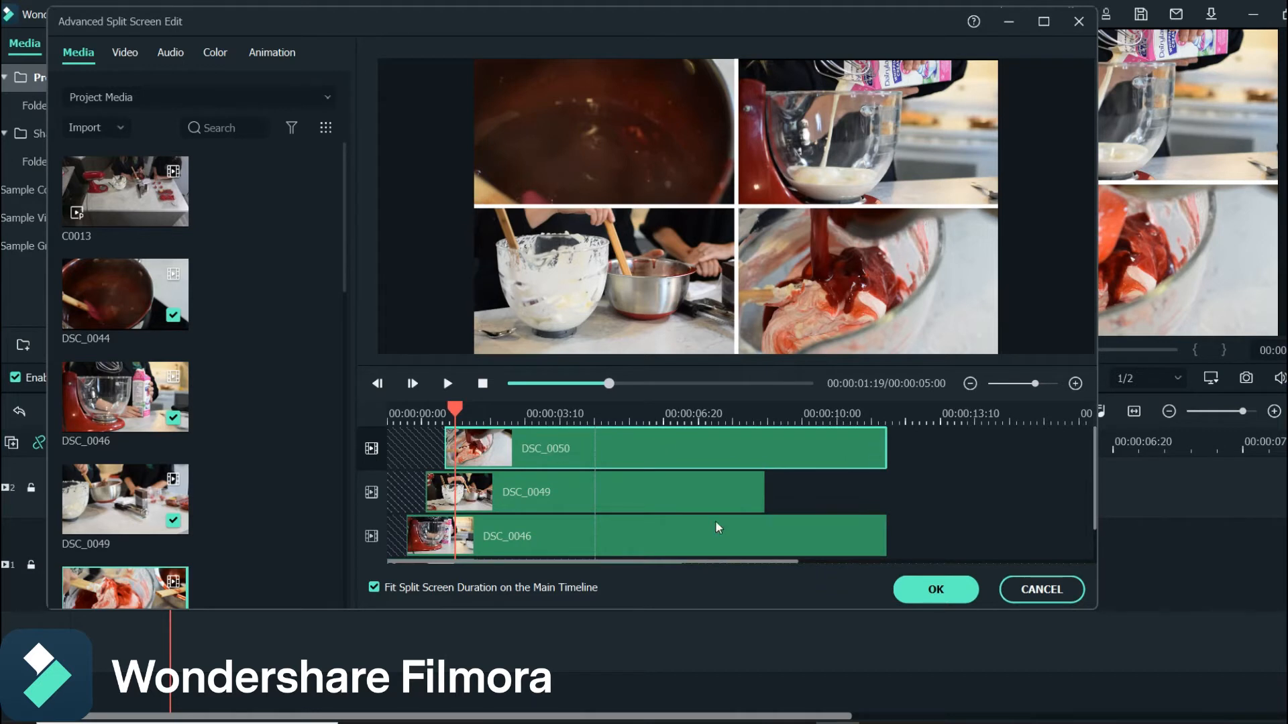
pyautogui.scroll(-1, 731, 517)
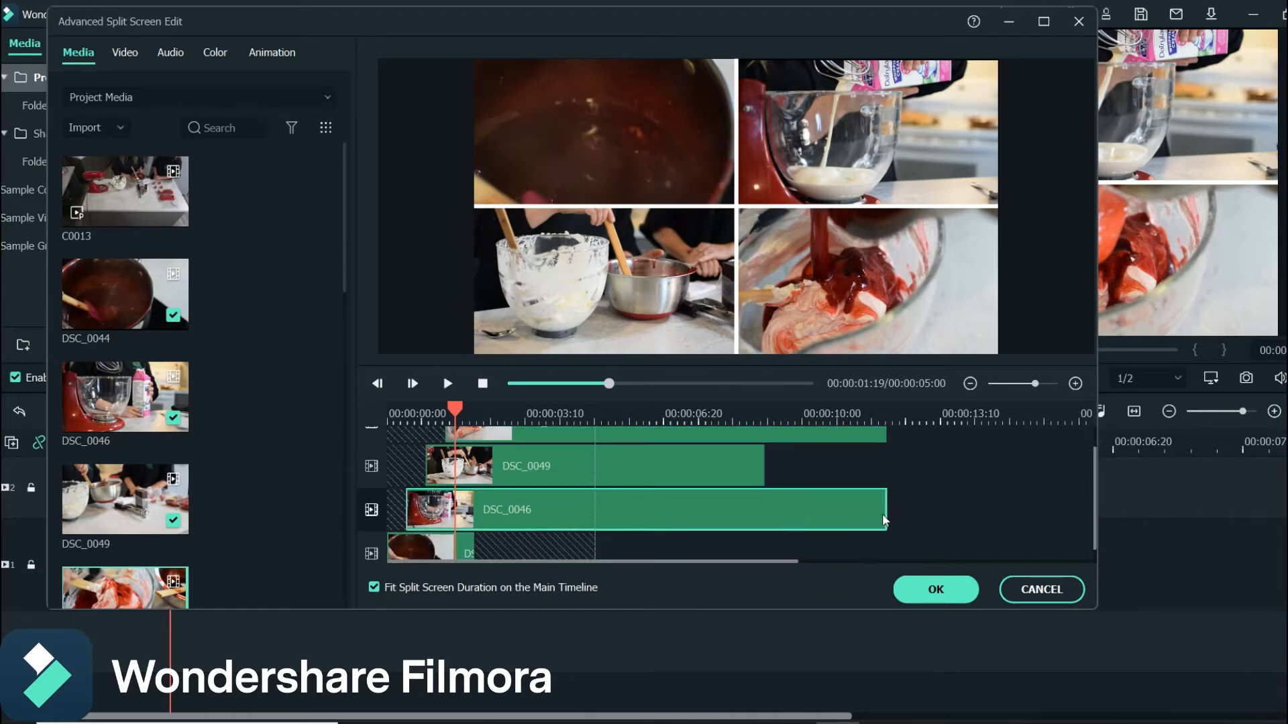
pyautogui.moveTo(885, 508); pyautogui.dragTo(552, 508)
pyautogui.click(721, 452)
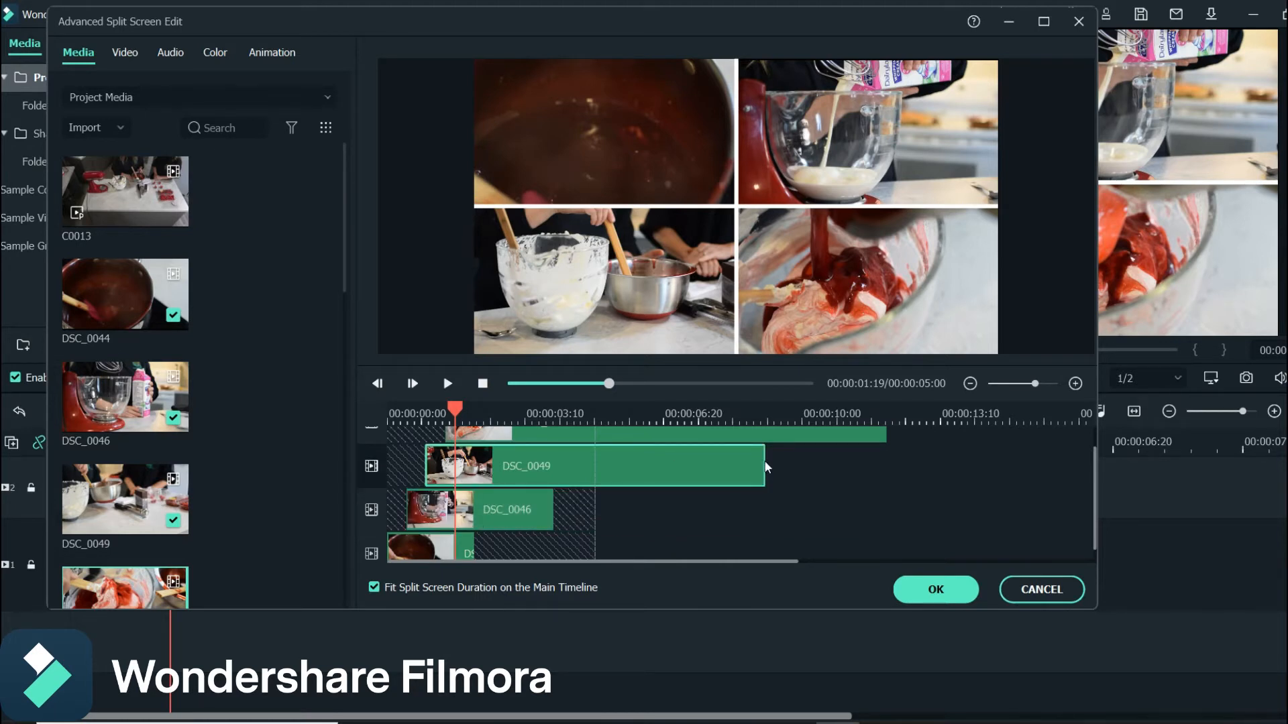
pyautogui.moveTo(764, 461); pyautogui.dragTo(575, 461)
pyautogui.click(829, 440)
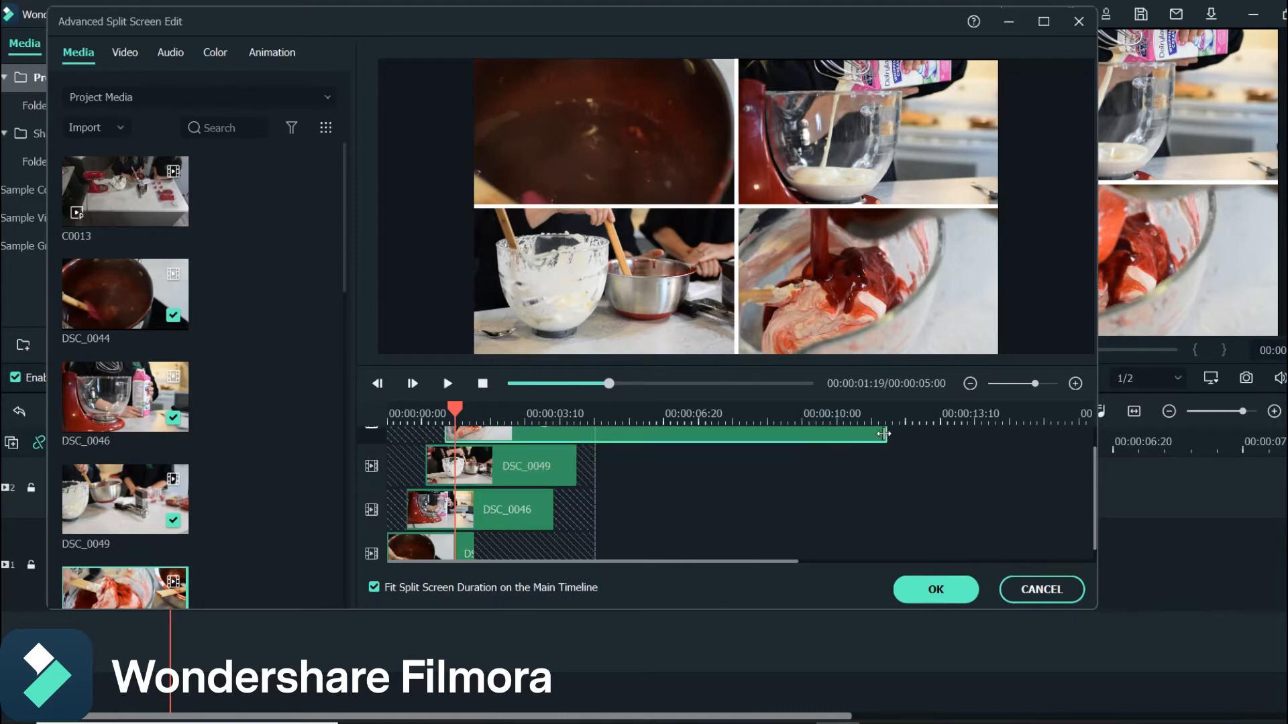
pyautogui.moveTo(877, 434); pyautogui.dragTo(595, 434)
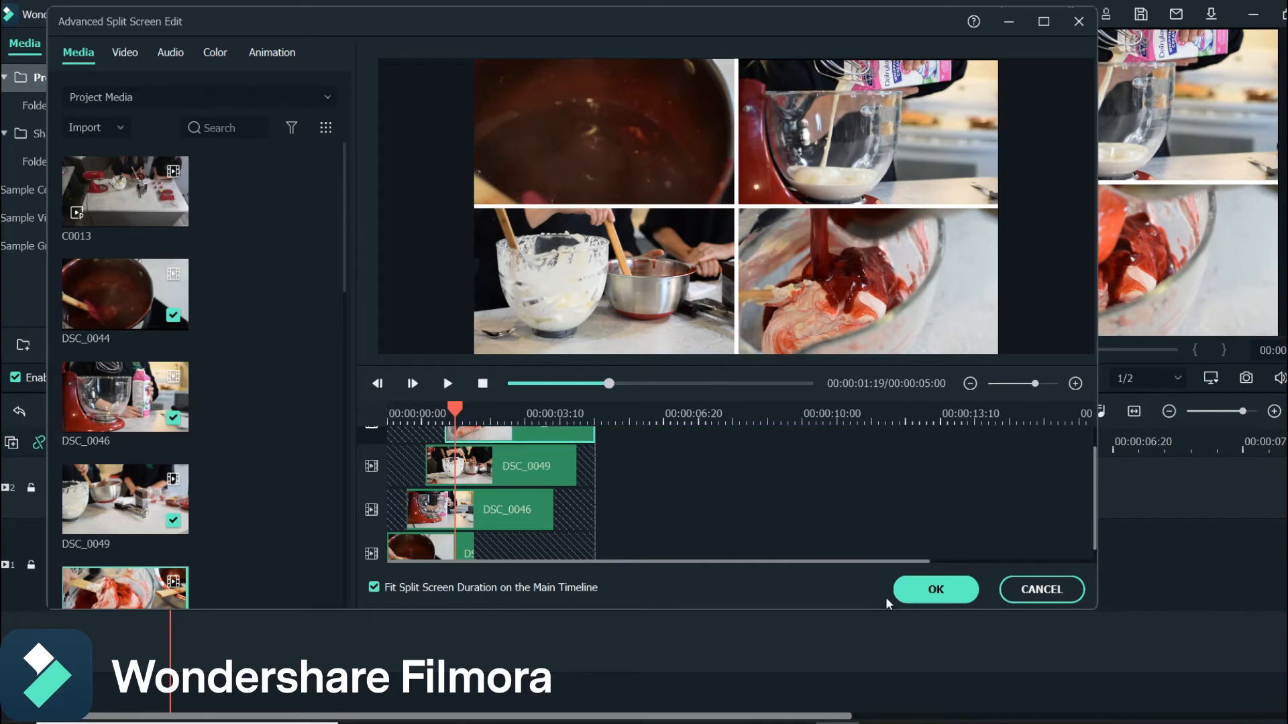
pyautogui.click(939, 589)
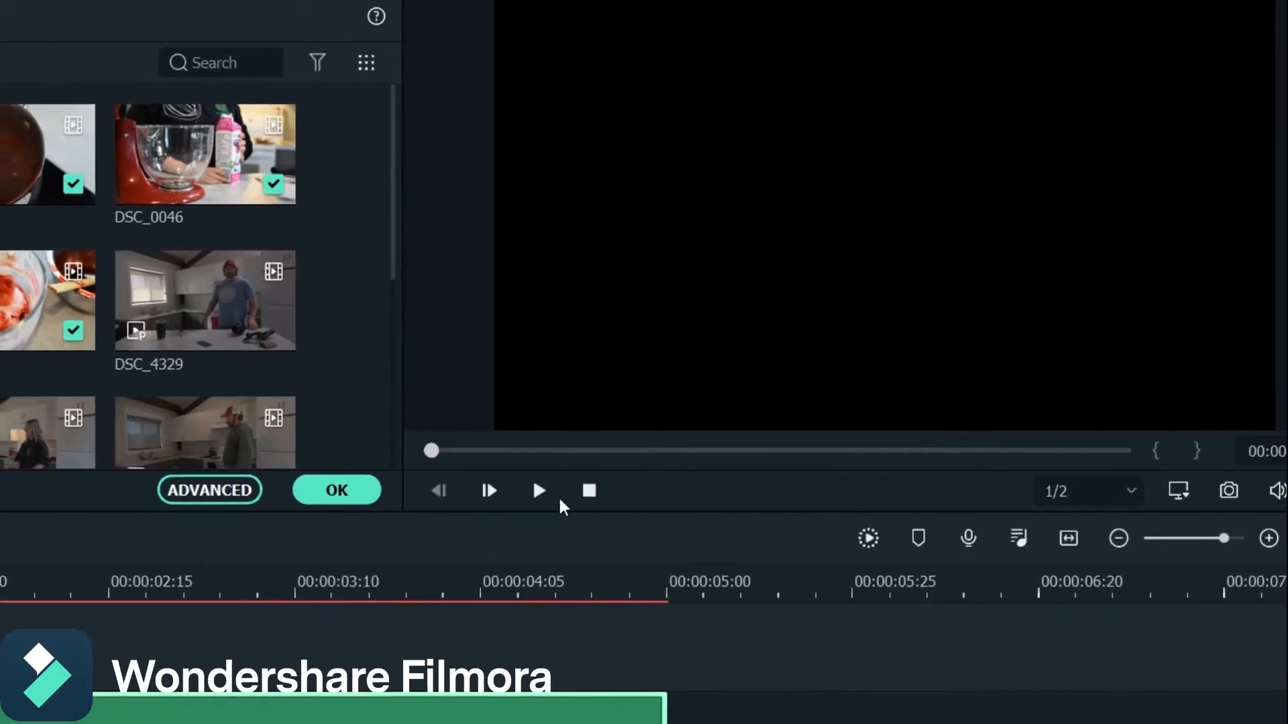
pyautogui.click(762, 380)
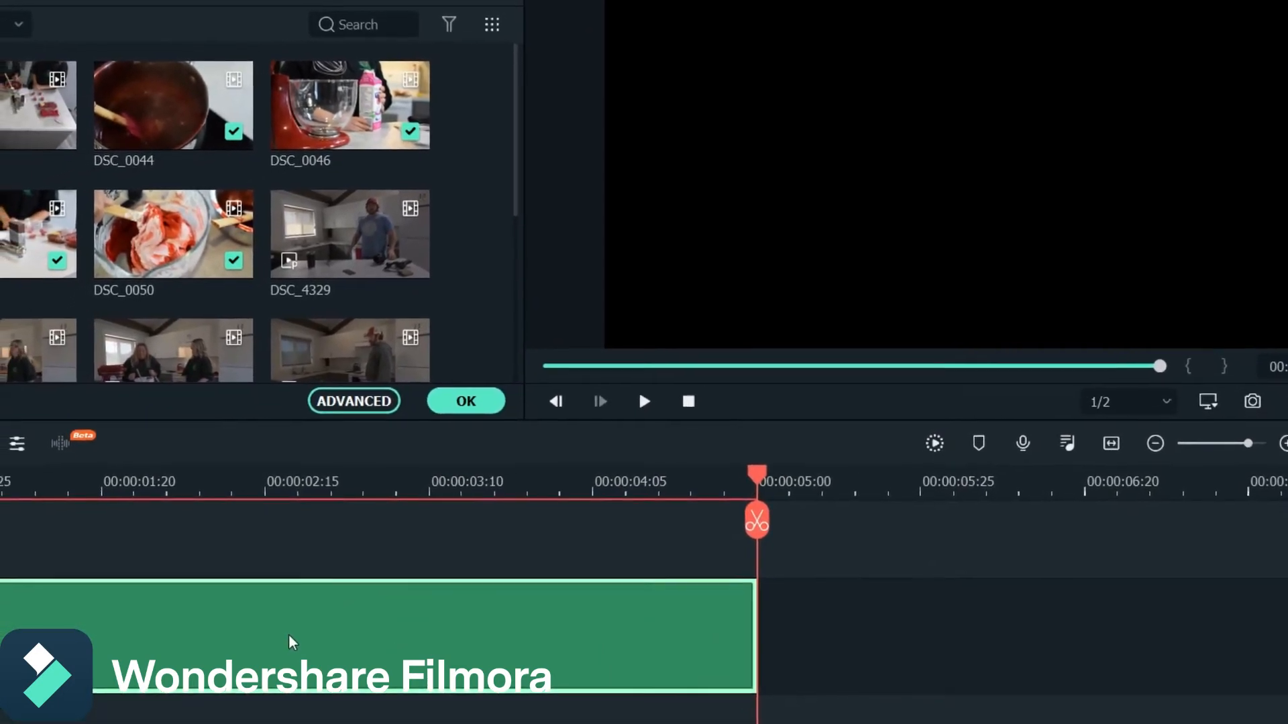
# Reopen the advanced split screen editor and trim DSC_0046 to end at about 3.4 seconds and DSC_0049 at about 4.4 seconds.
pyautogui.doubleClick(260, 648)
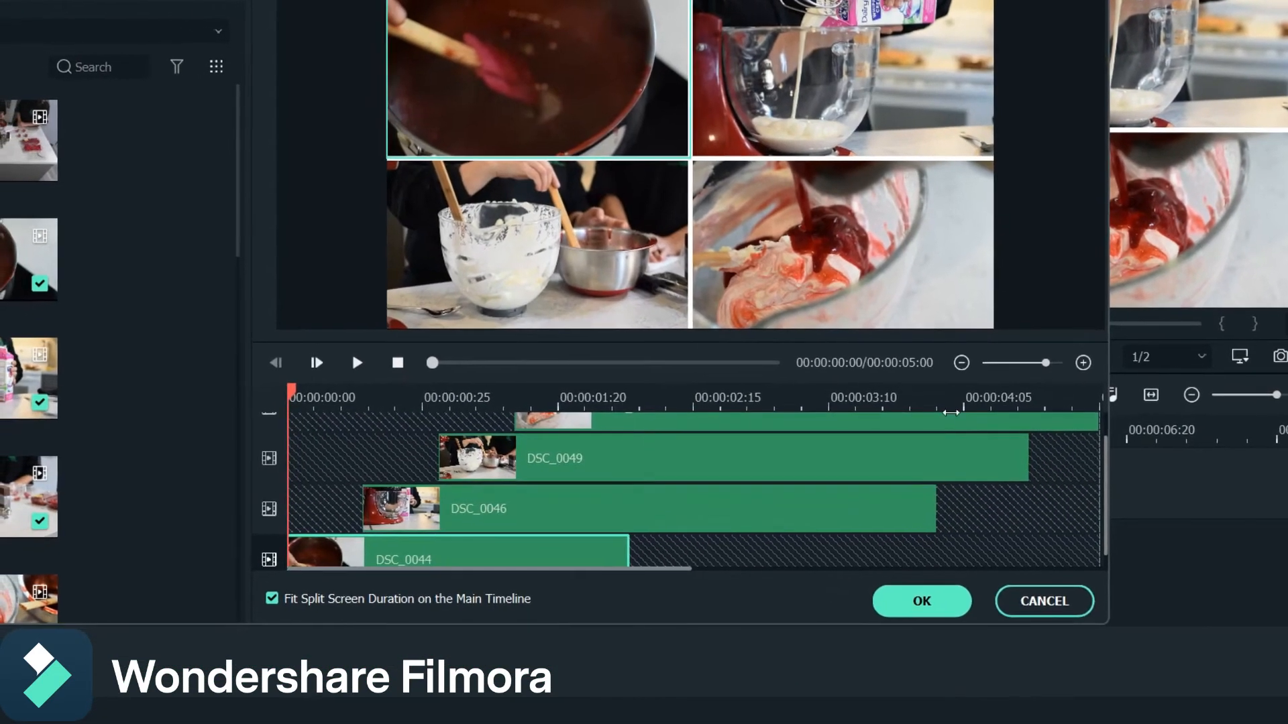
pyautogui.moveTo(939, 509); pyautogui.dragTo(836, 517)
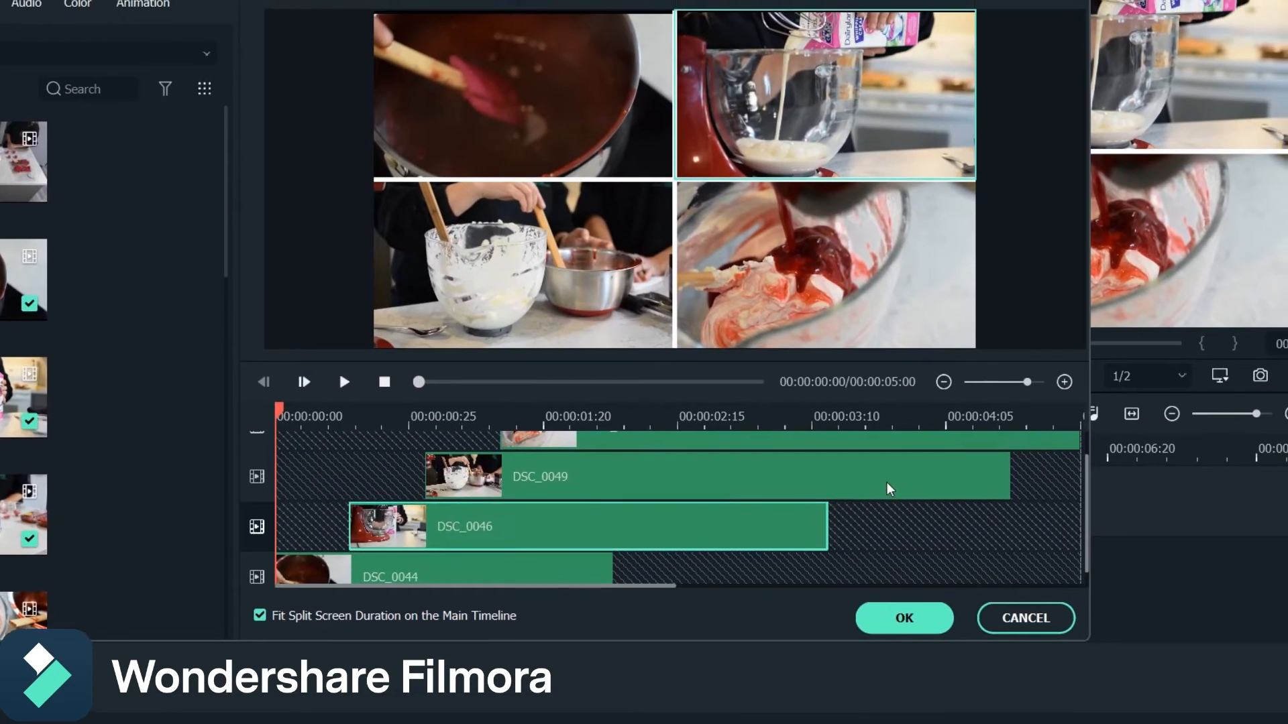
pyautogui.click(895, 477)
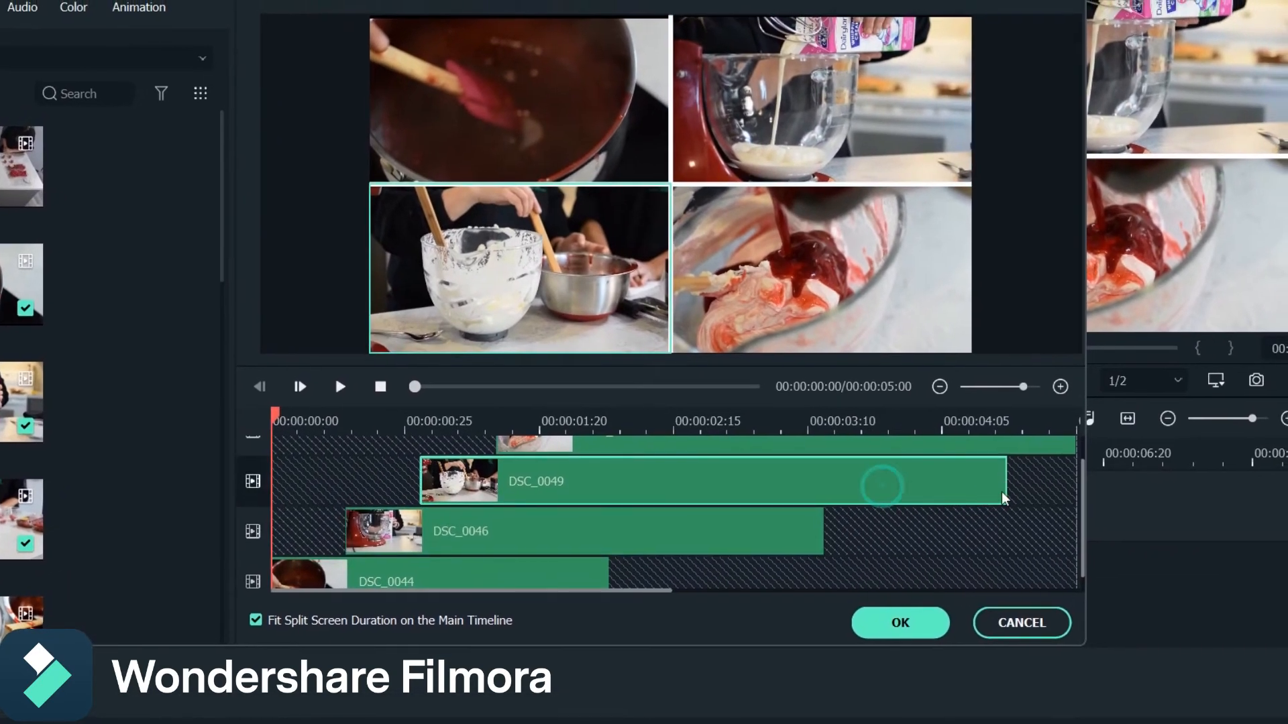
pyautogui.moveTo(1003, 500); pyautogui.dragTo(970, 500)
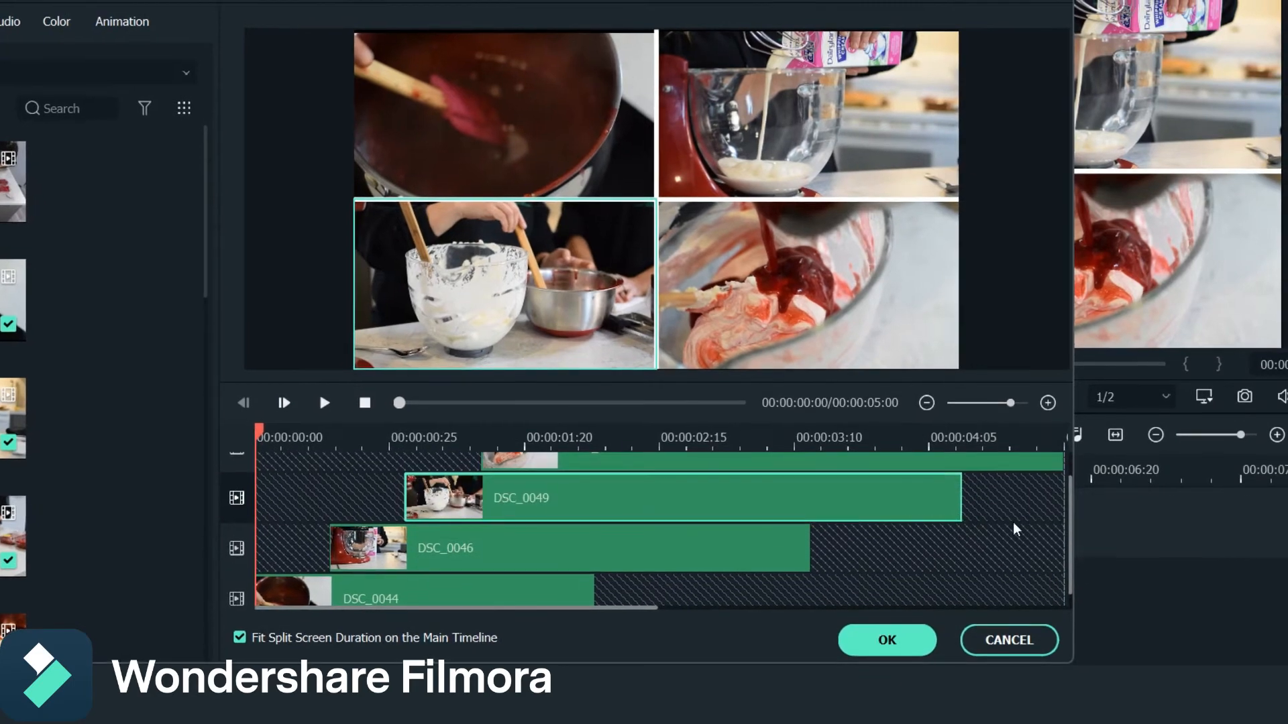
pyautogui.moveTo(894, 448); pyautogui.dragTo(673, 452)
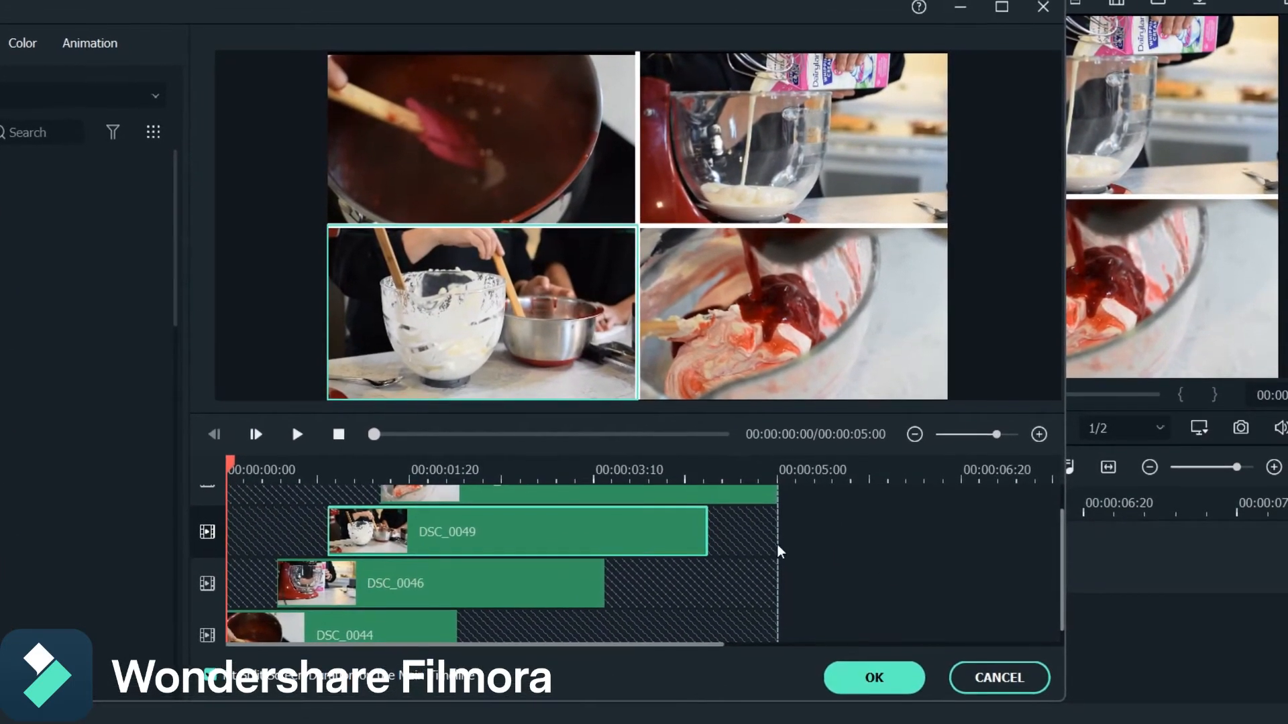
pyautogui.click(872, 682)
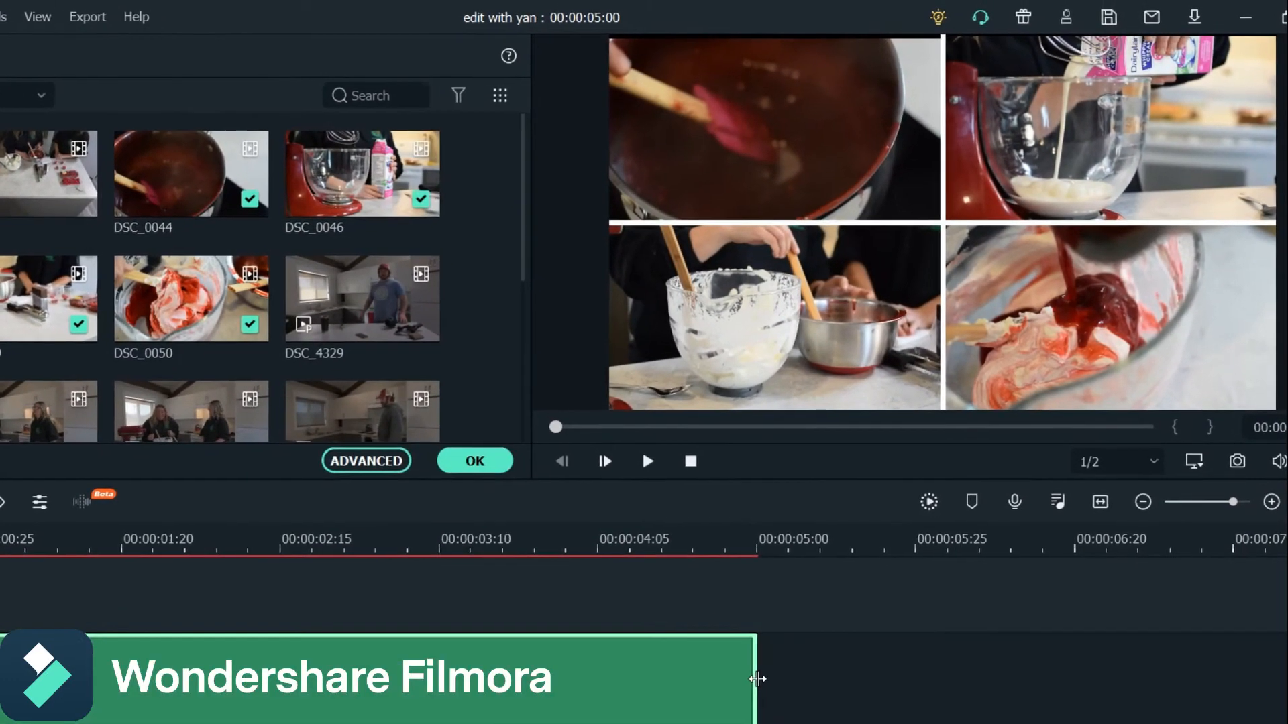
# Extend the split screen on the main timeline to 00:00:06:17 and play it through to the end.
pyautogui.moveTo(765, 678); pyautogui.dragTo(1040, 701)
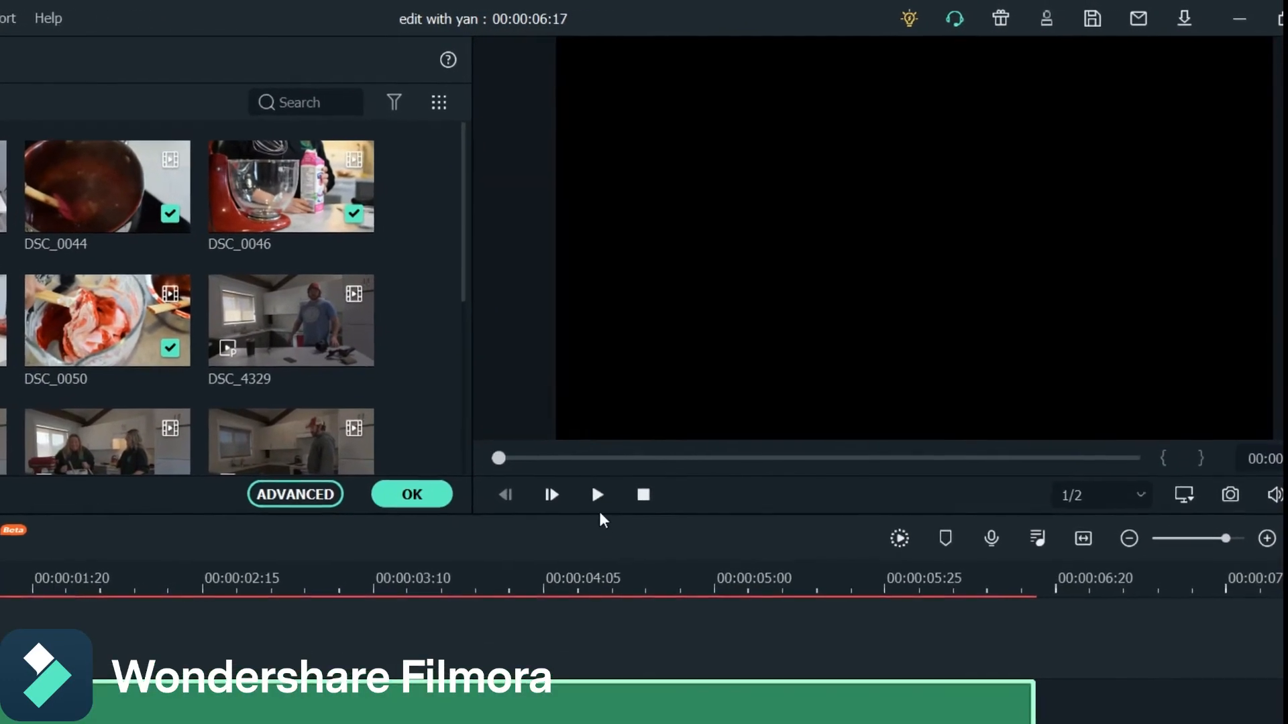
pyautogui.click(585, 506)
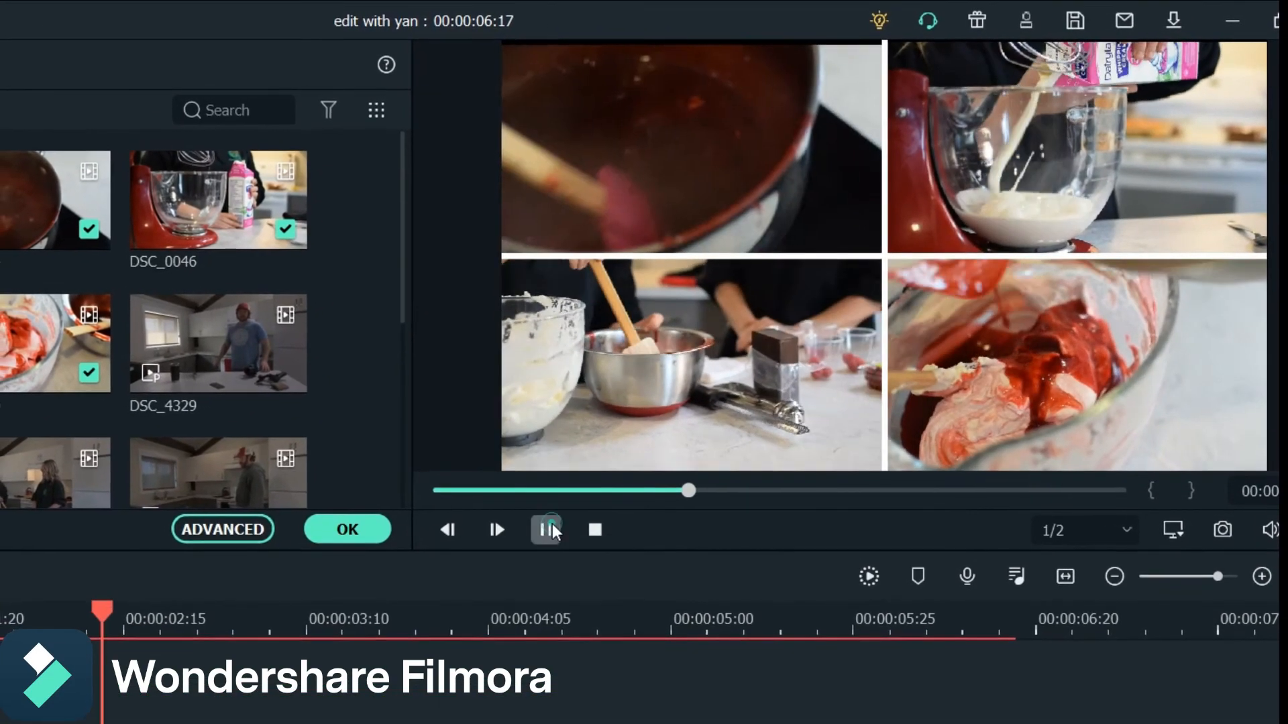
pyautogui.click(534, 537)
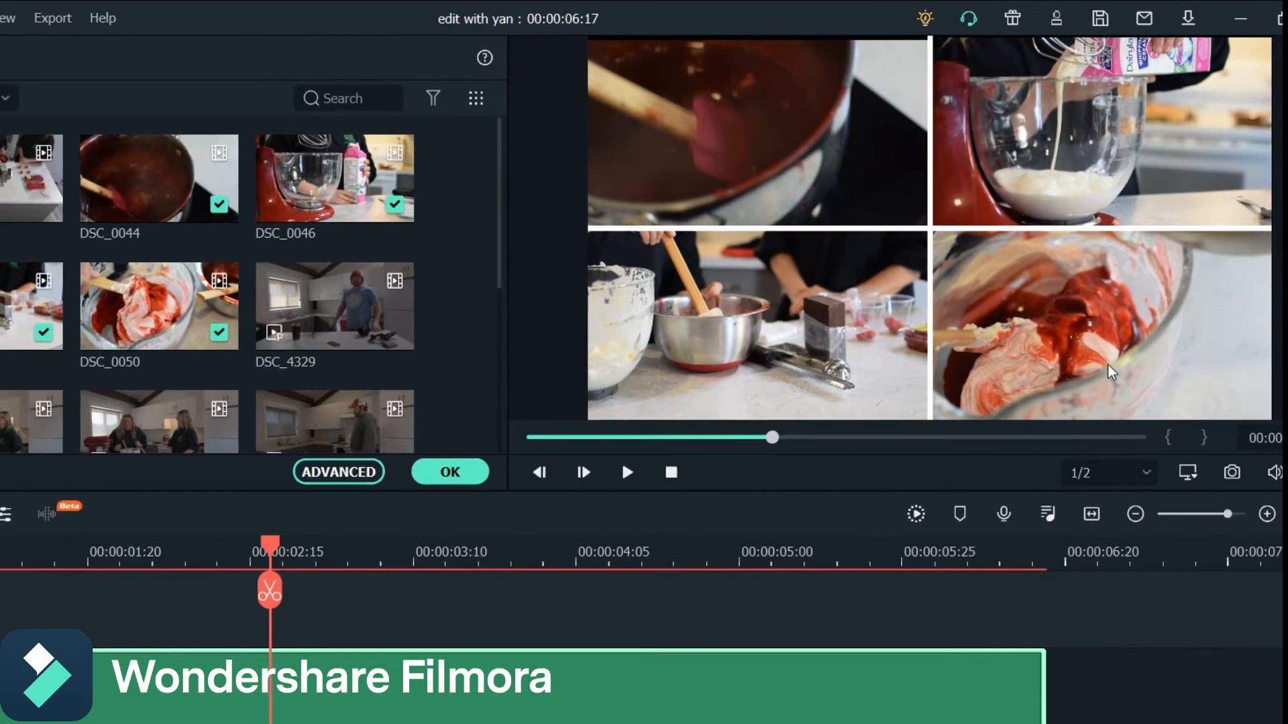
pyautogui.click(632, 469)
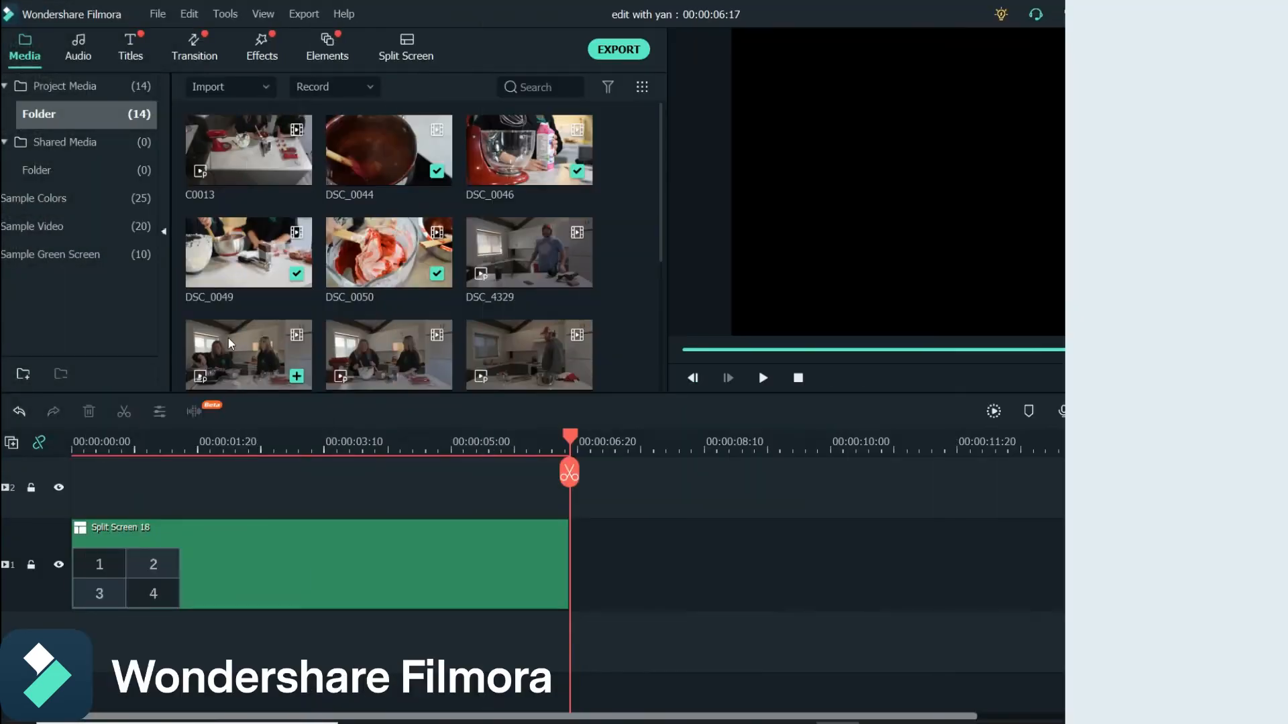
# Add the DSC_4349 clip directly after the split screen and place the first Tasty Food Pack transition on the cut.
pyautogui.moveTo(228, 337); pyautogui.dragTo(596, 570)
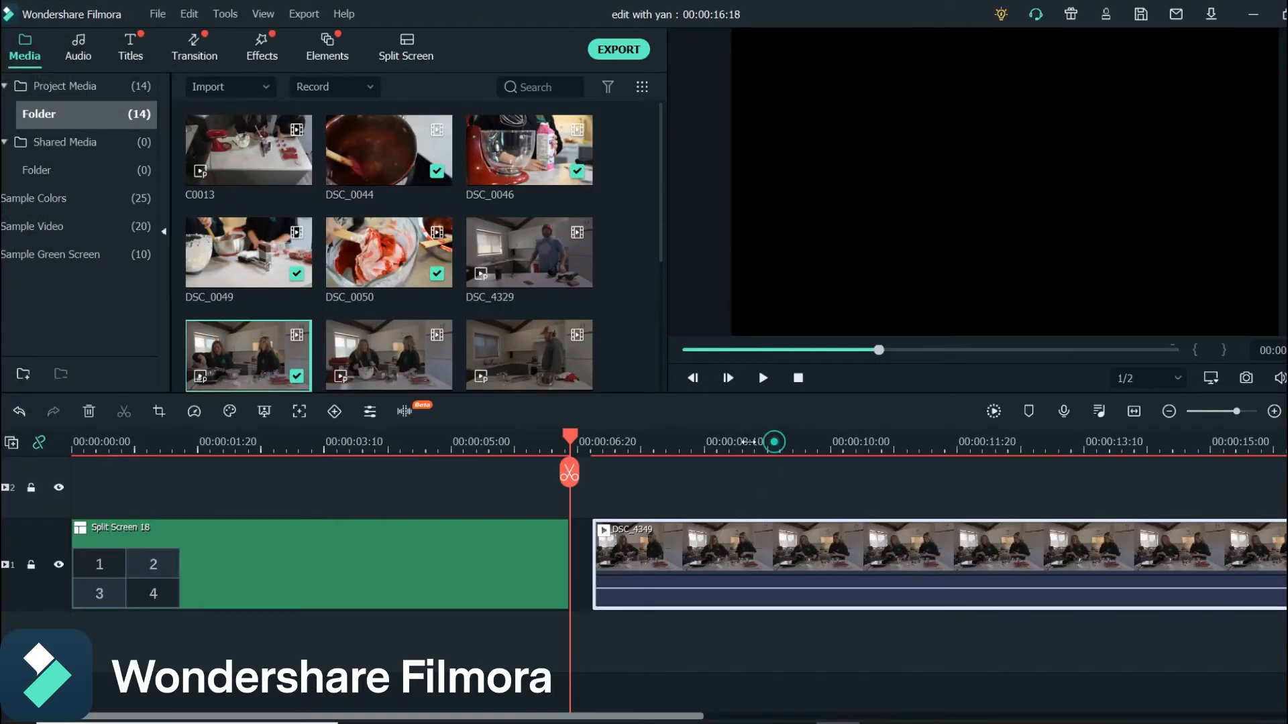
pyautogui.moveTo(770, 441); pyautogui.dragTo(424, 442)
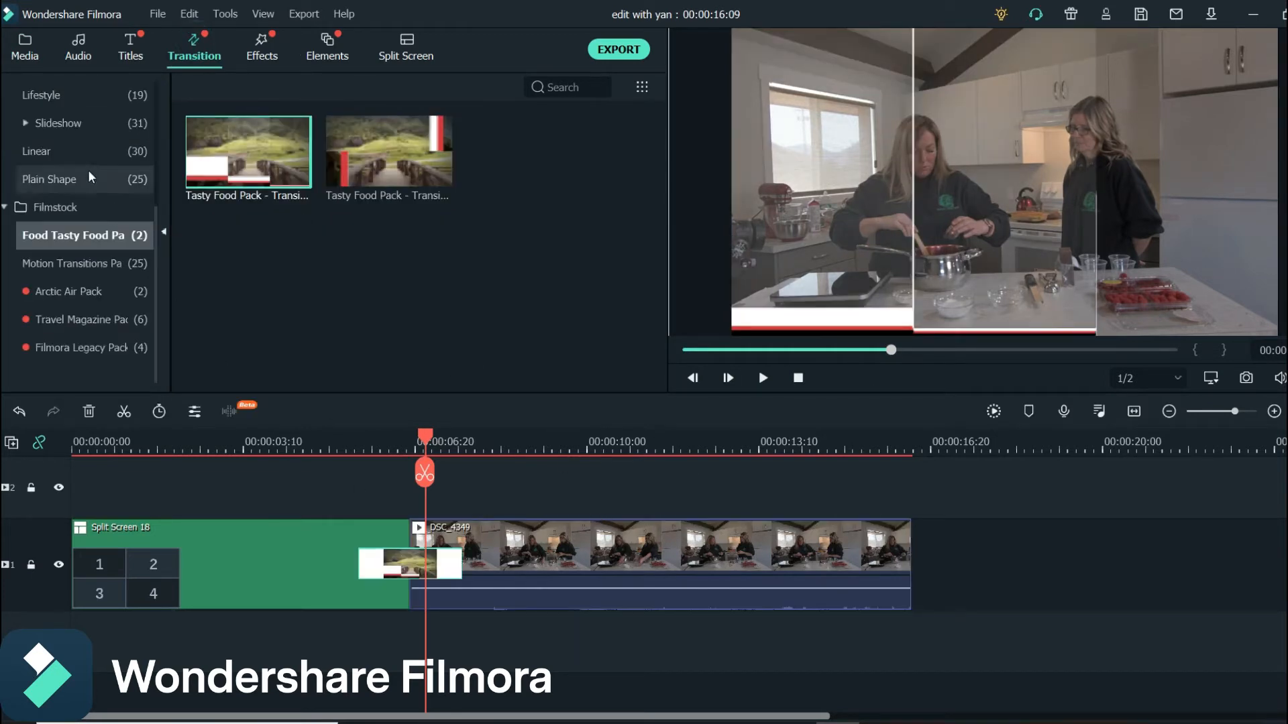
# Look through the Motion Transitions and Food Tasty Food transition packs, and play across the transition into the DSC_4349 clip.
pyautogui.click(53, 263)
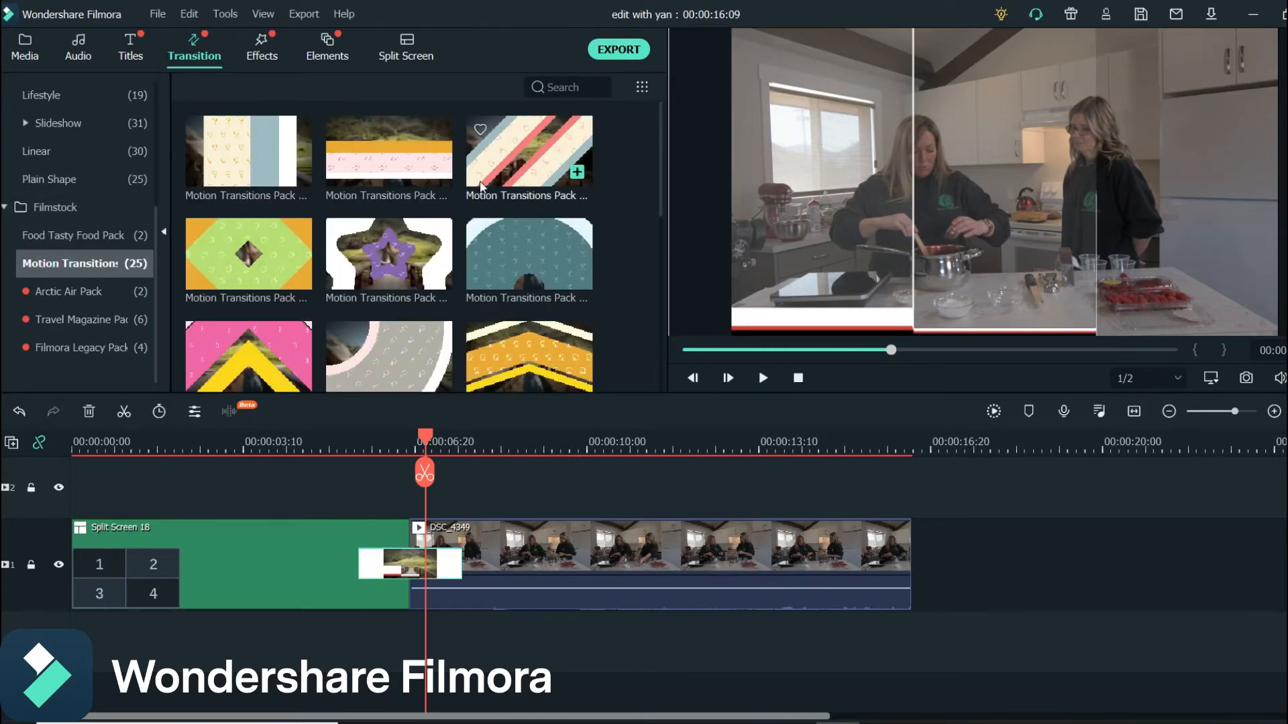
pyautogui.click(46, 240)
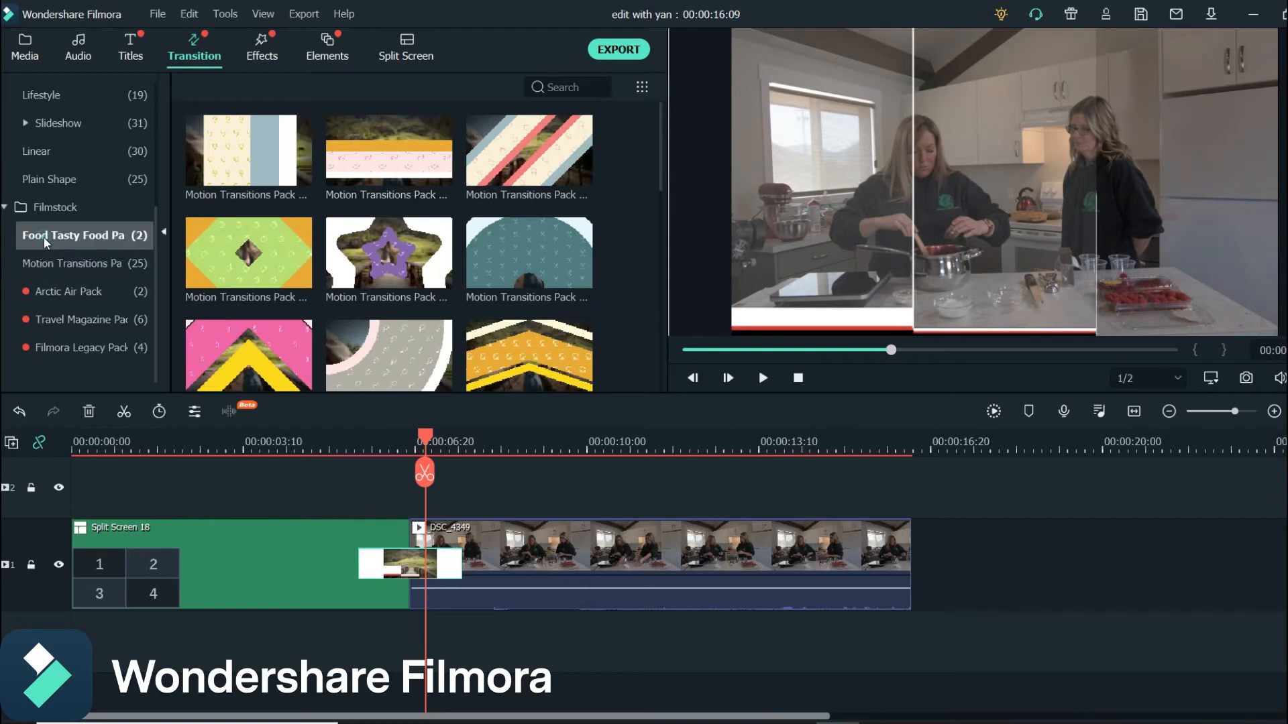
pyautogui.moveTo(425, 442); pyautogui.dragTo(327, 443)
pyautogui.click(763, 380)
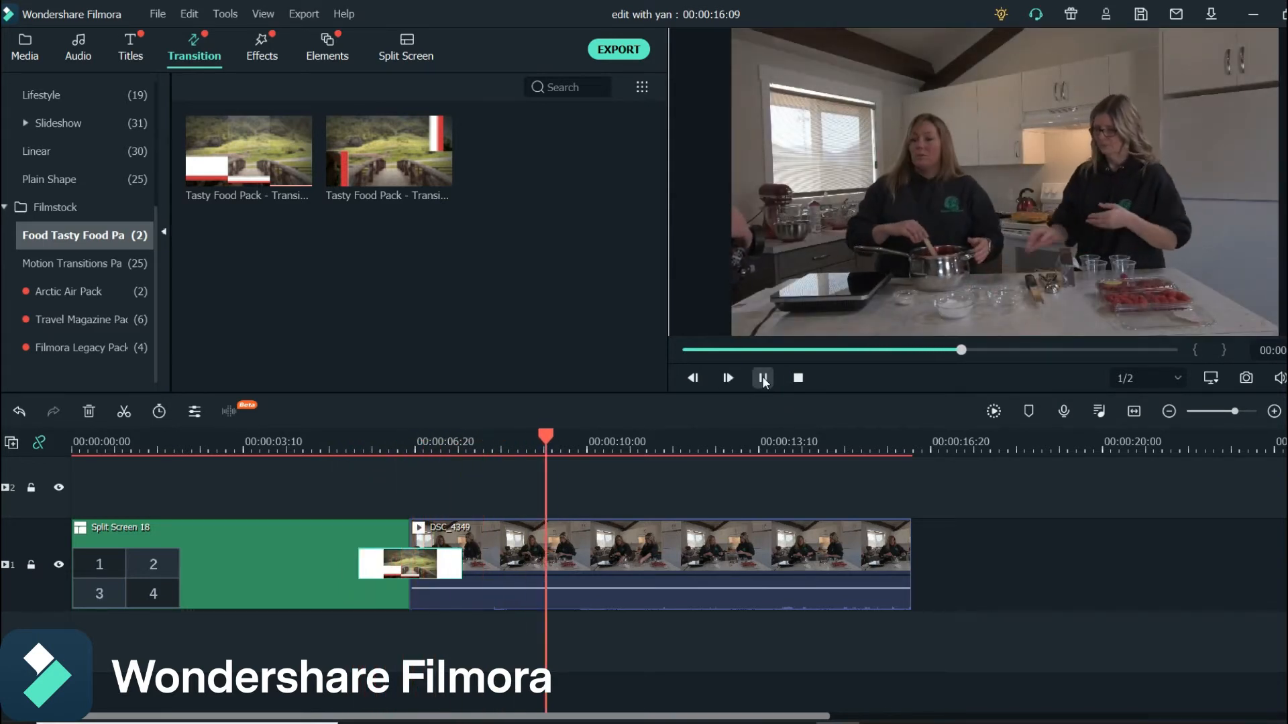
pyautogui.click(763, 378)
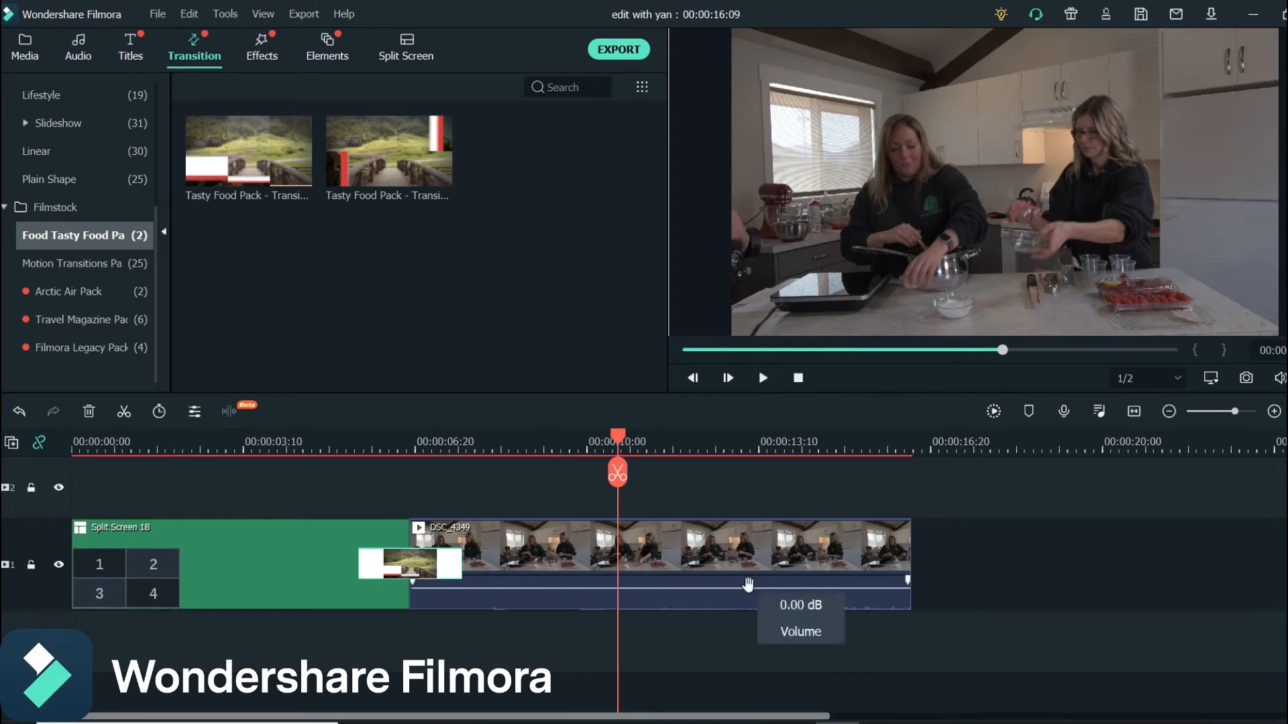
# Raise the audio volume of the DSC_4349 clip slightly on the timeline.
pyautogui.moveTo(747, 585); pyautogui.dragTo(747, 586)
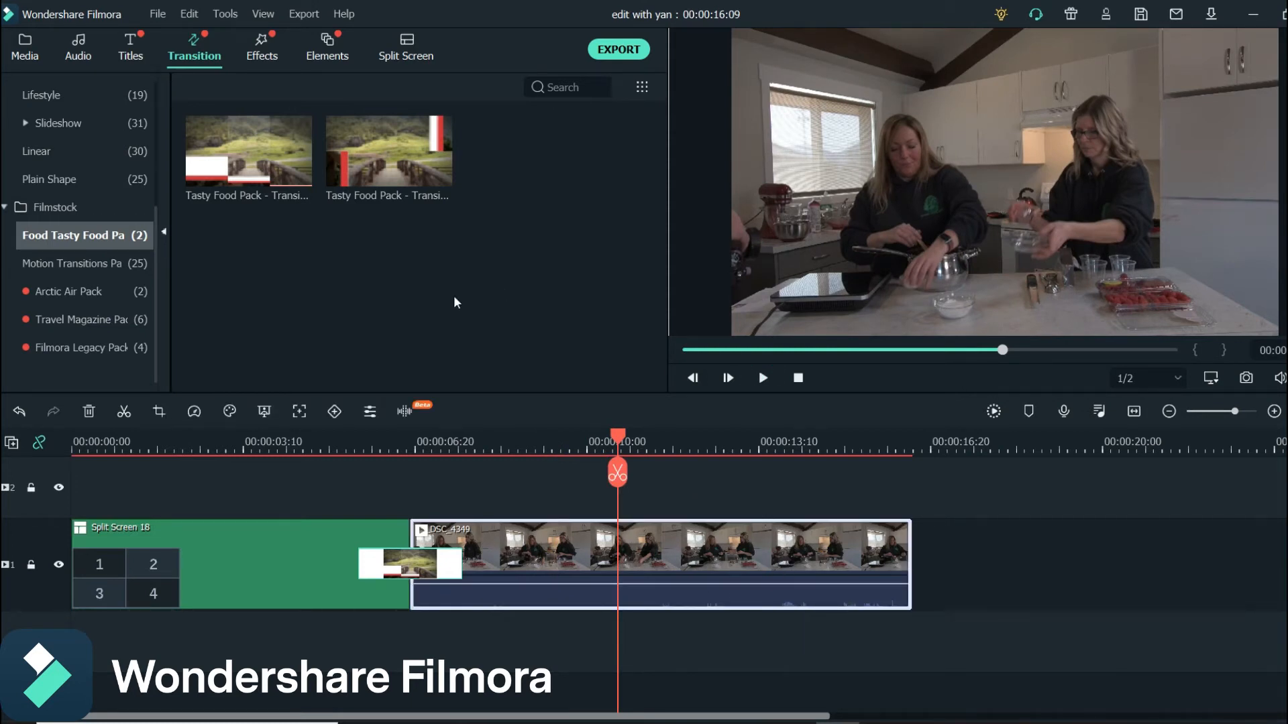
# Browse the Filmstock elements in the Food Tasty Food pack and the Home Chef Pack.
pyautogui.click(331, 43)
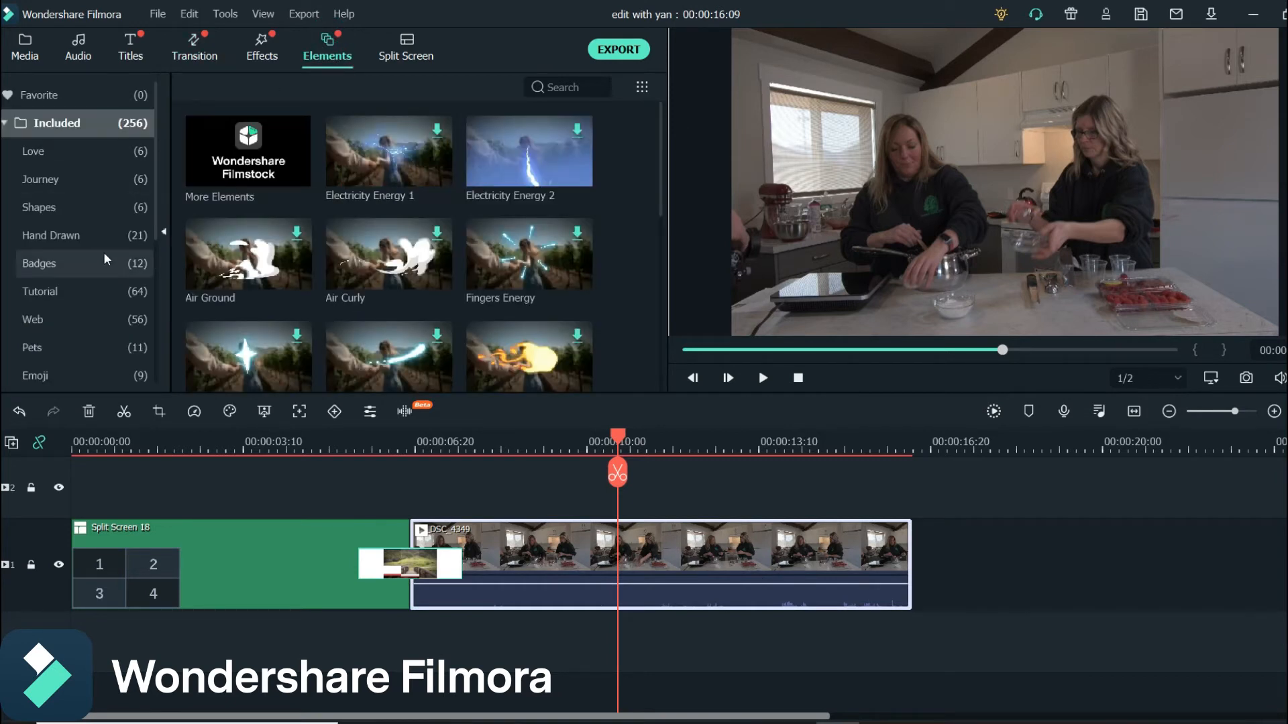
pyautogui.scroll(-3, 106, 251)
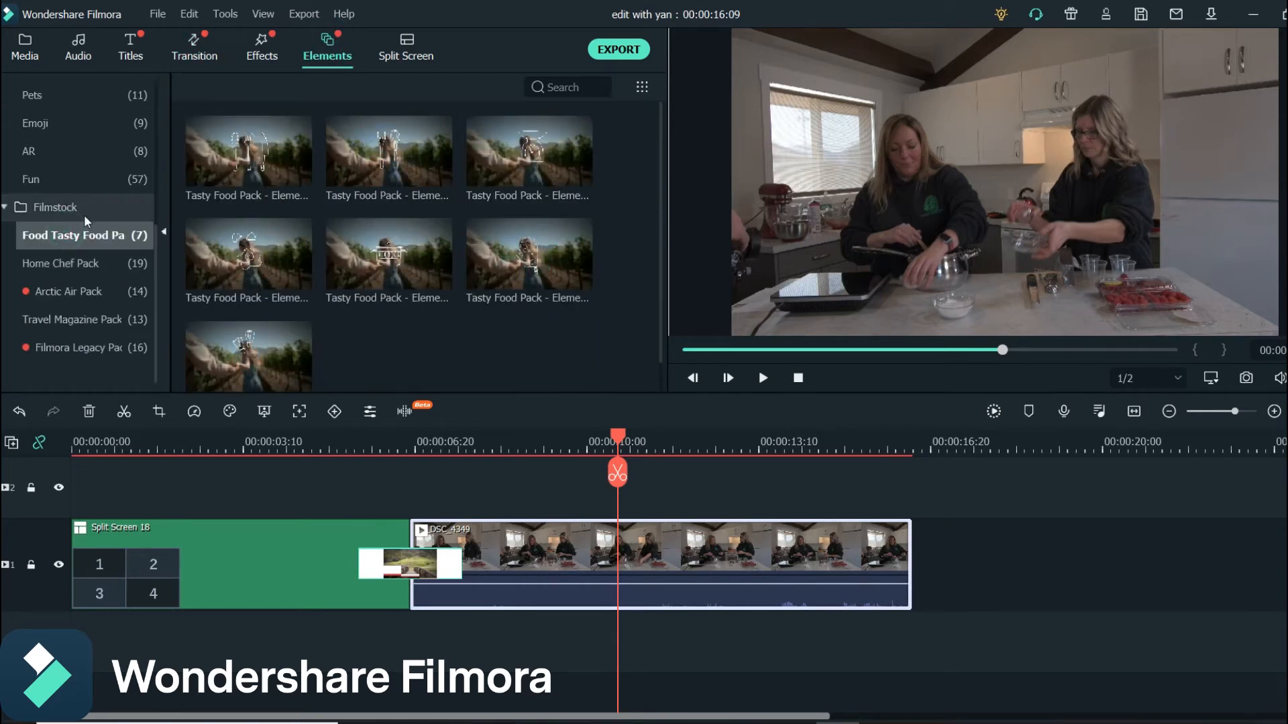
pyautogui.click(65, 262)
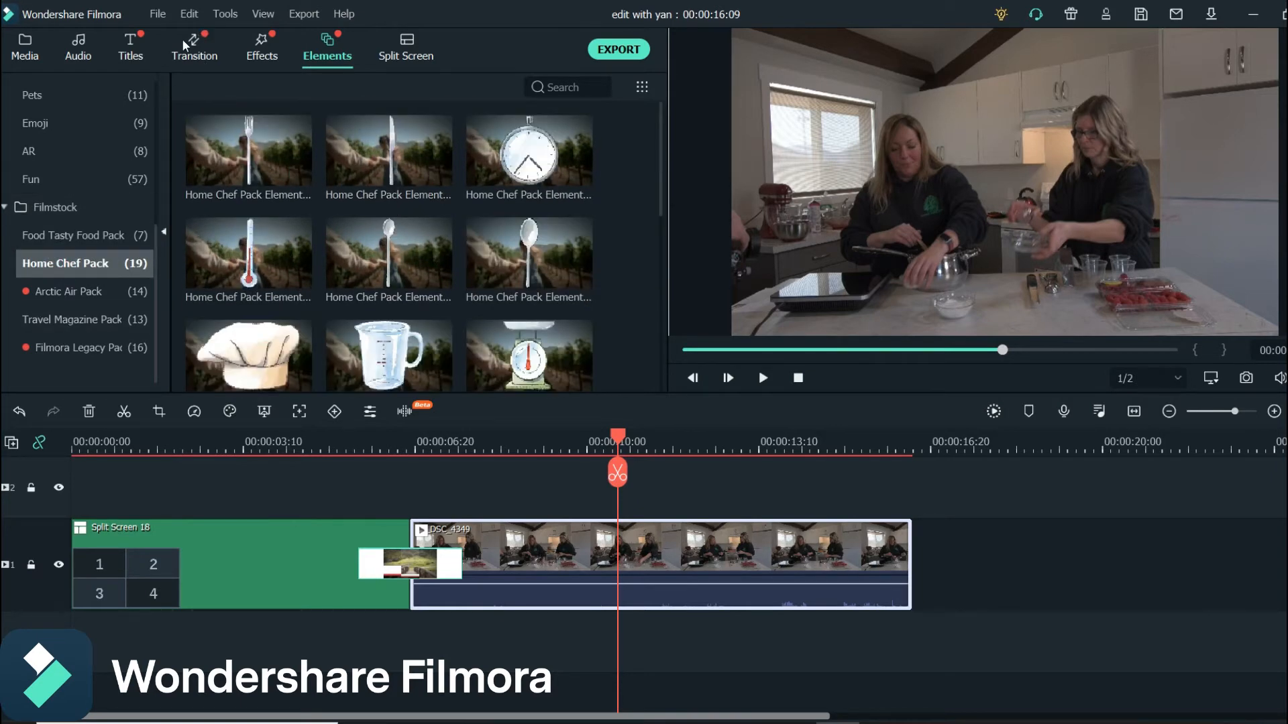
# Add the Home Chef Pack Lowerthird 04 title on the track above the DSC_4349 clip and scrub through its animation.
pyautogui.click(127, 37)
pyautogui.scroll(-7, 54, 231)
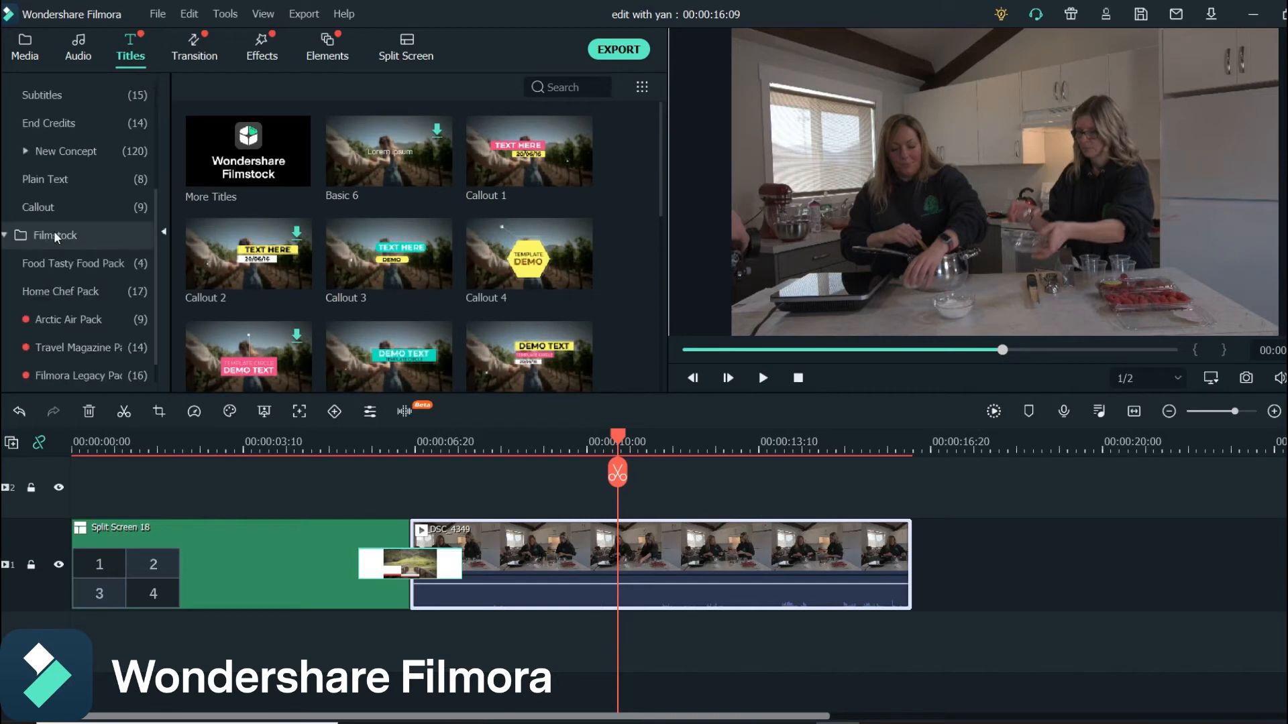
pyautogui.click(55, 237)
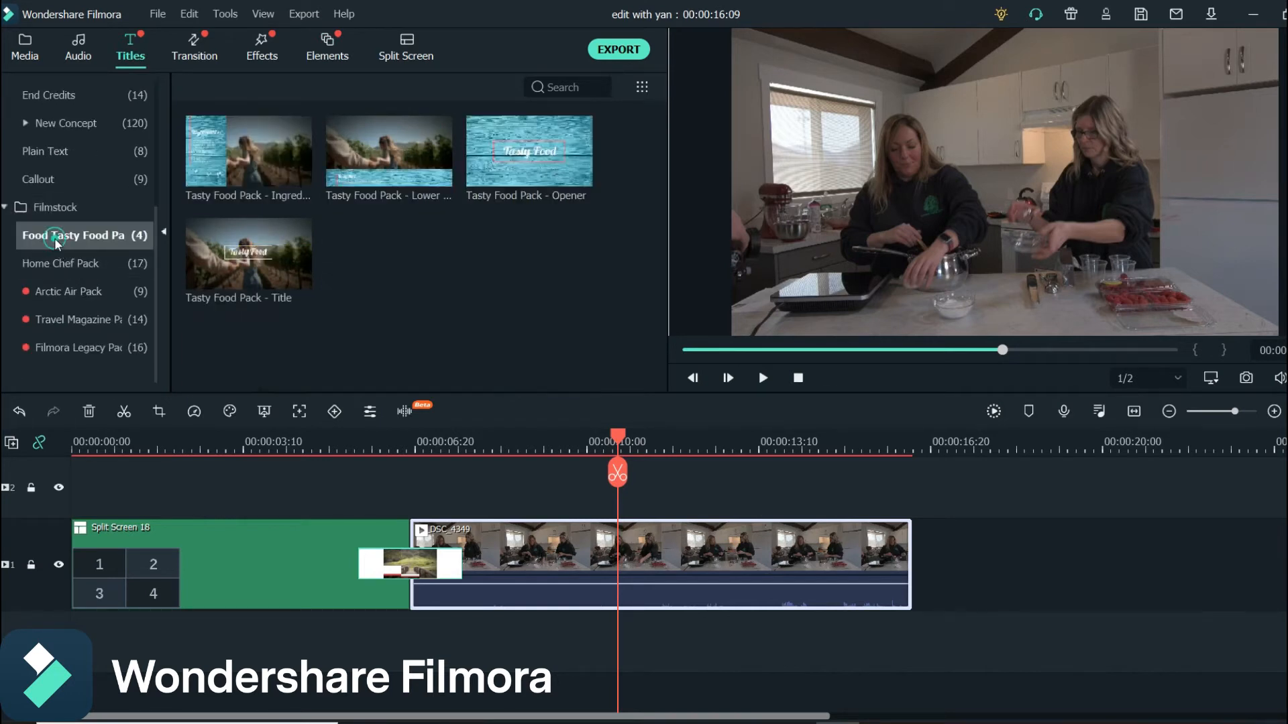
pyautogui.click(54, 265)
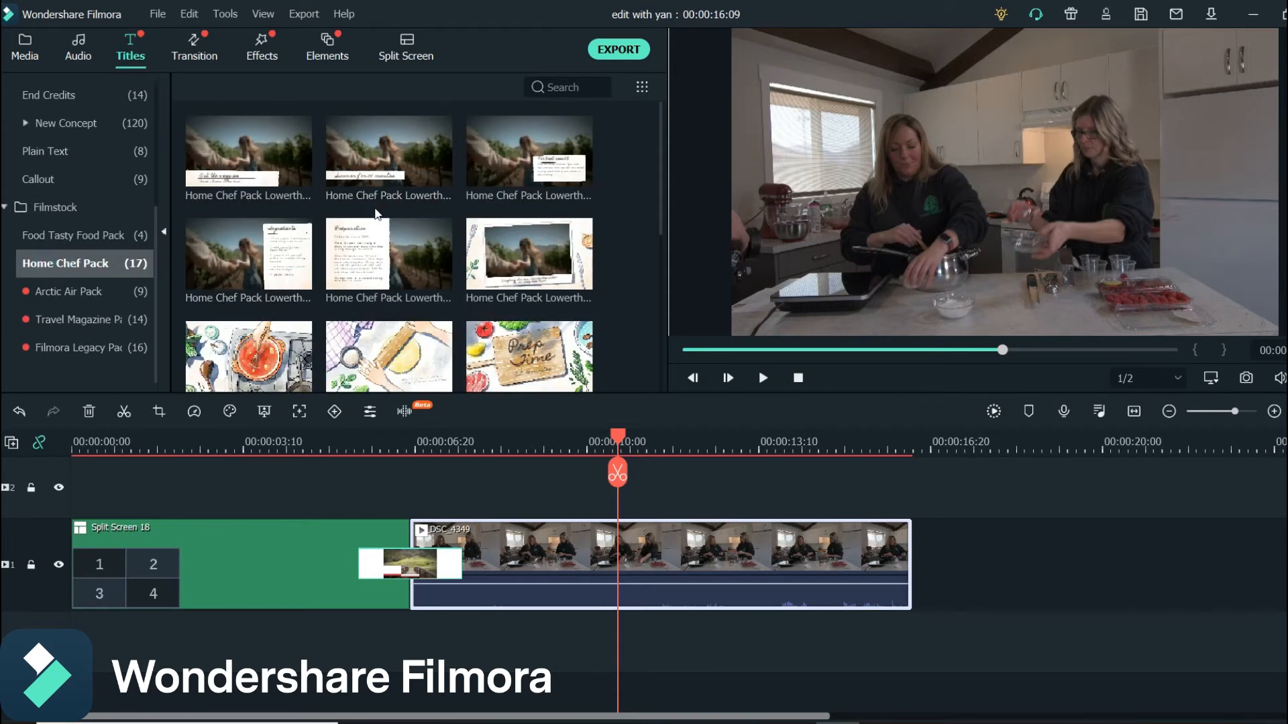
pyautogui.moveTo(284, 252); pyautogui.dragTo(652, 485)
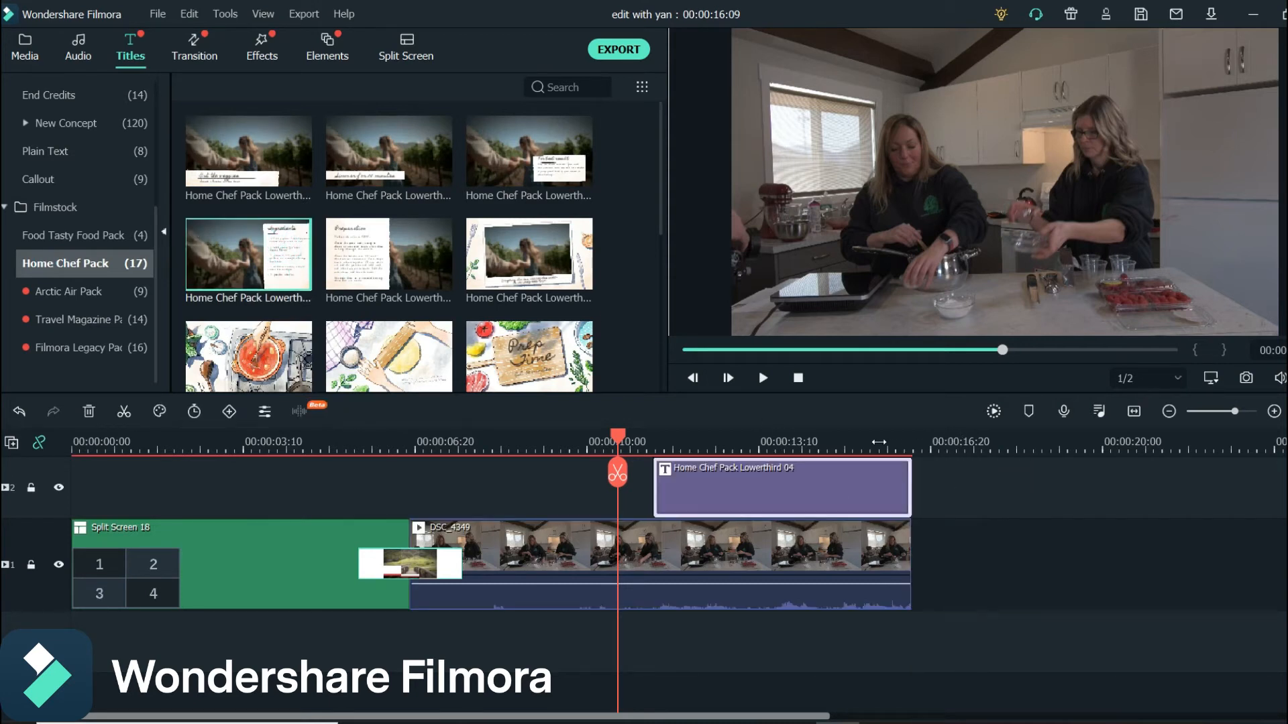
pyautogui.moveTo(613, 446); pyautogui.dragTo(729, 444)
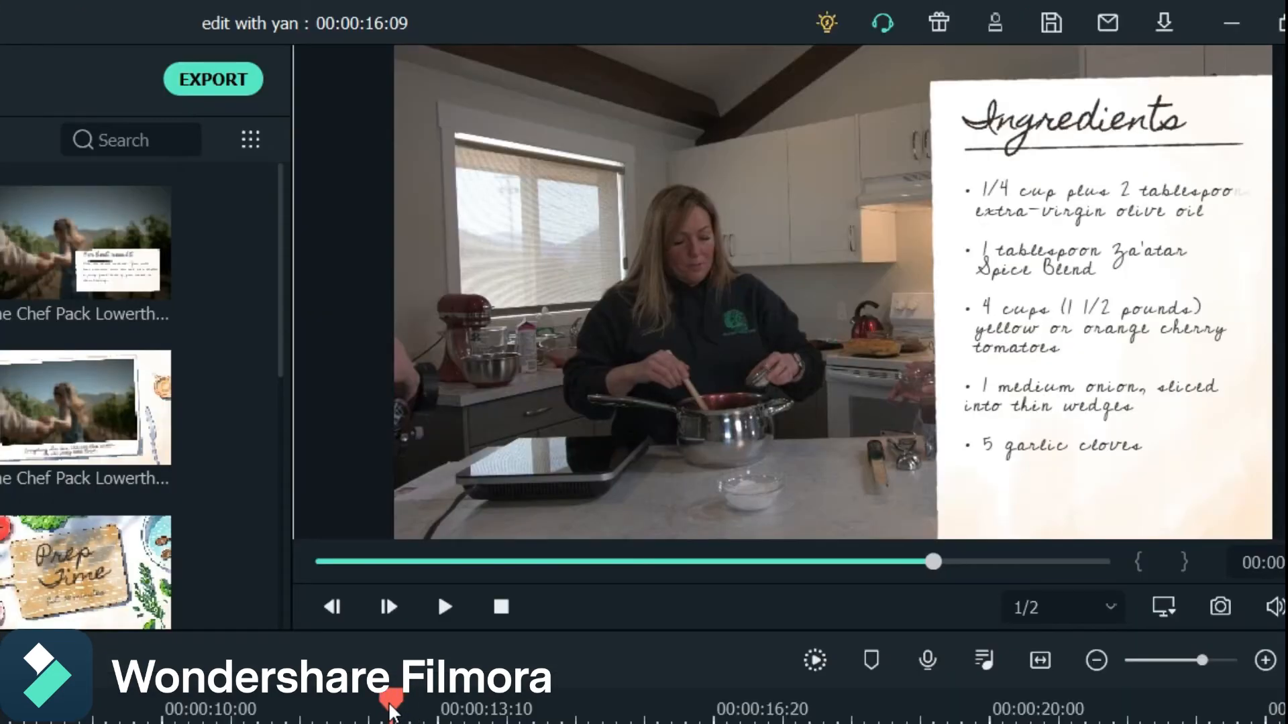
pyautogui.moveTo(390, 712); pyautogui.dragTo(313, 711)
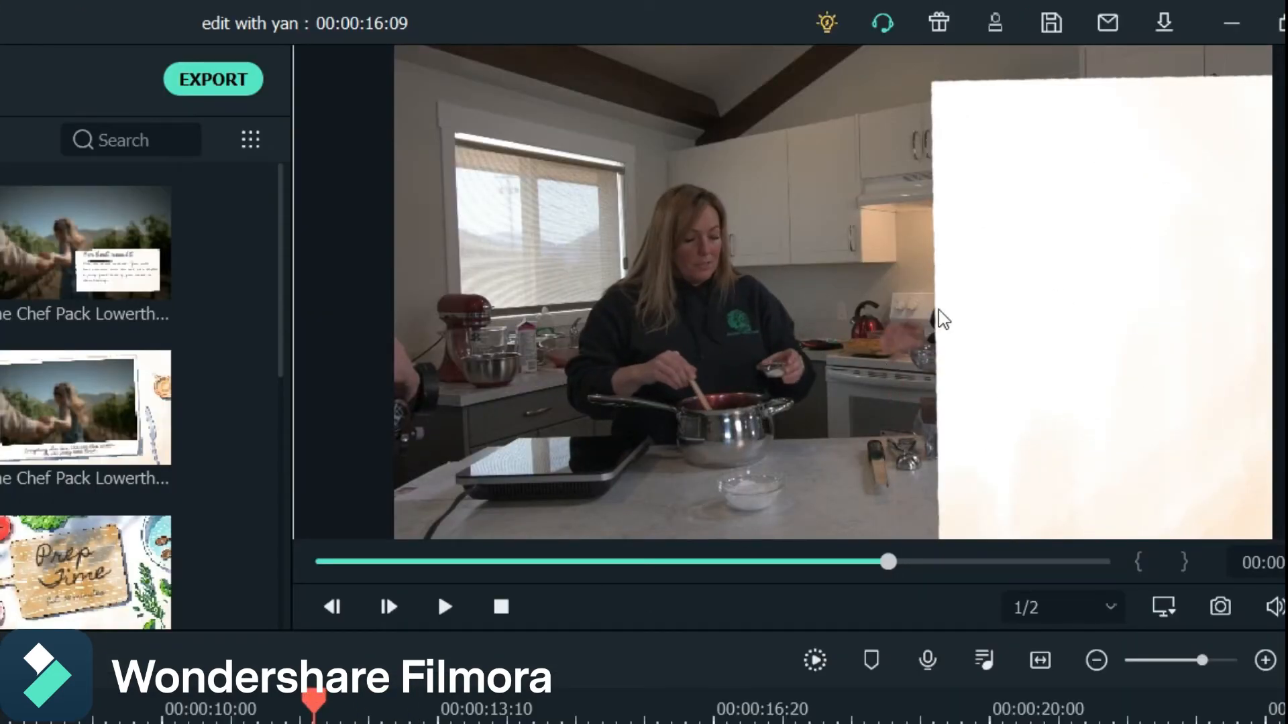
# Shrink the ingredient list text and its paper background towards the lower right corner of the video frame.
pyautogui.click(1019, 271)
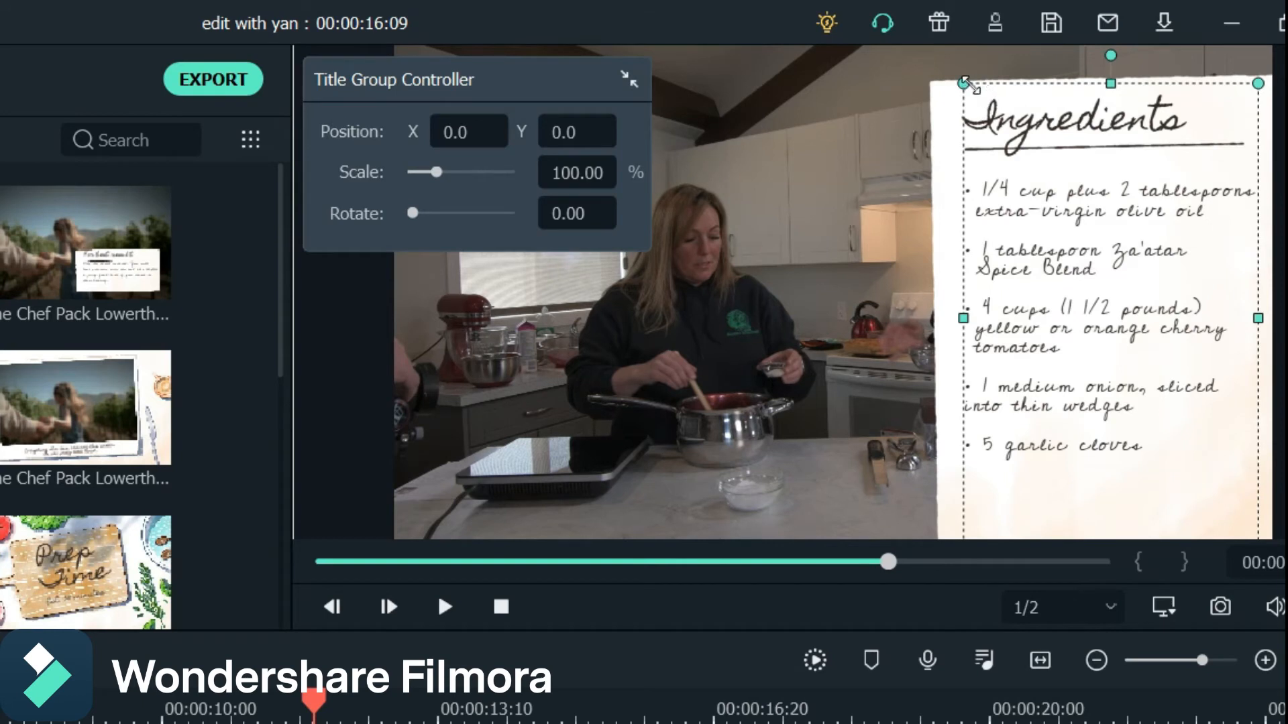
pyautogui.moveTo(967, 85); pyautogui.dragTo(1044, 241)
pyautogui.click(961, 117)
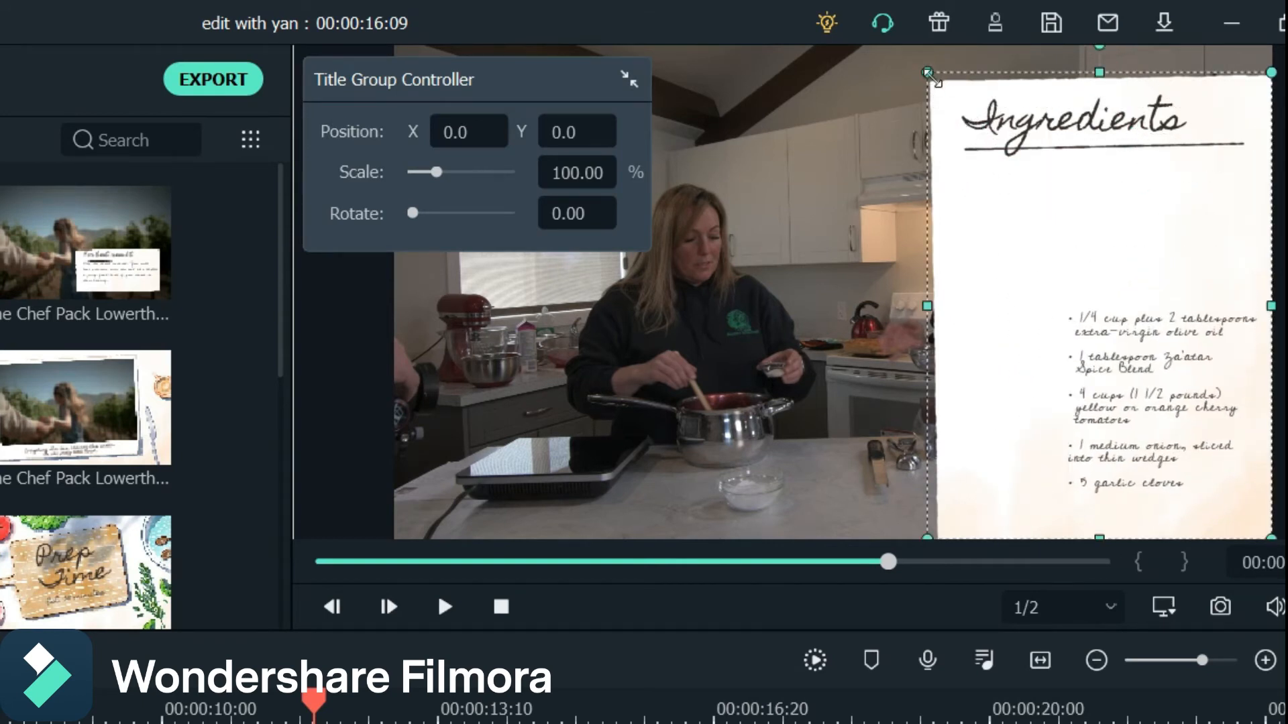
pyautogui.moveTo(928, 73); pyautogui.dragTo(1044, 233)
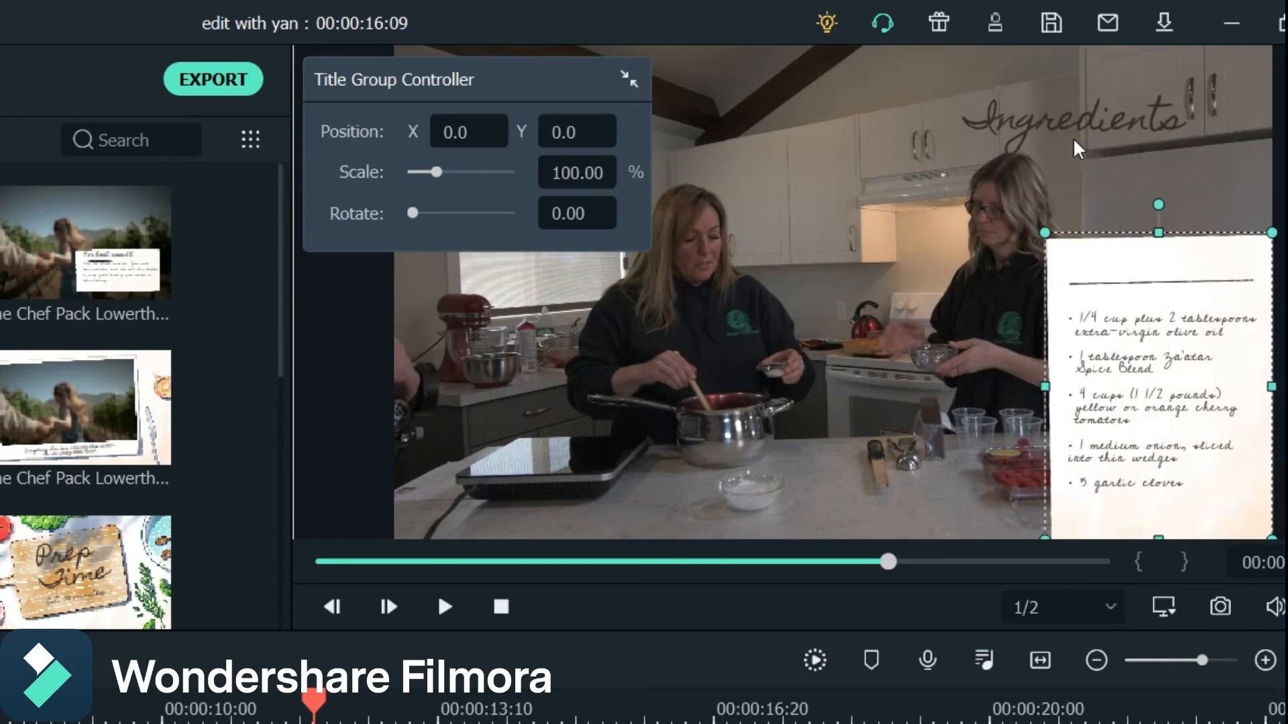
# Shrink the Ingredients heading and place it at the top of the resized paper background, above the line.
pyautogui.click(1064, 138)
pyautogui.moveTo(963, 87); pyautogui.dragTo(1073, 180)
pyautogui.moveTo(1119, 135); pyautogui.dragTo(1136, 244)
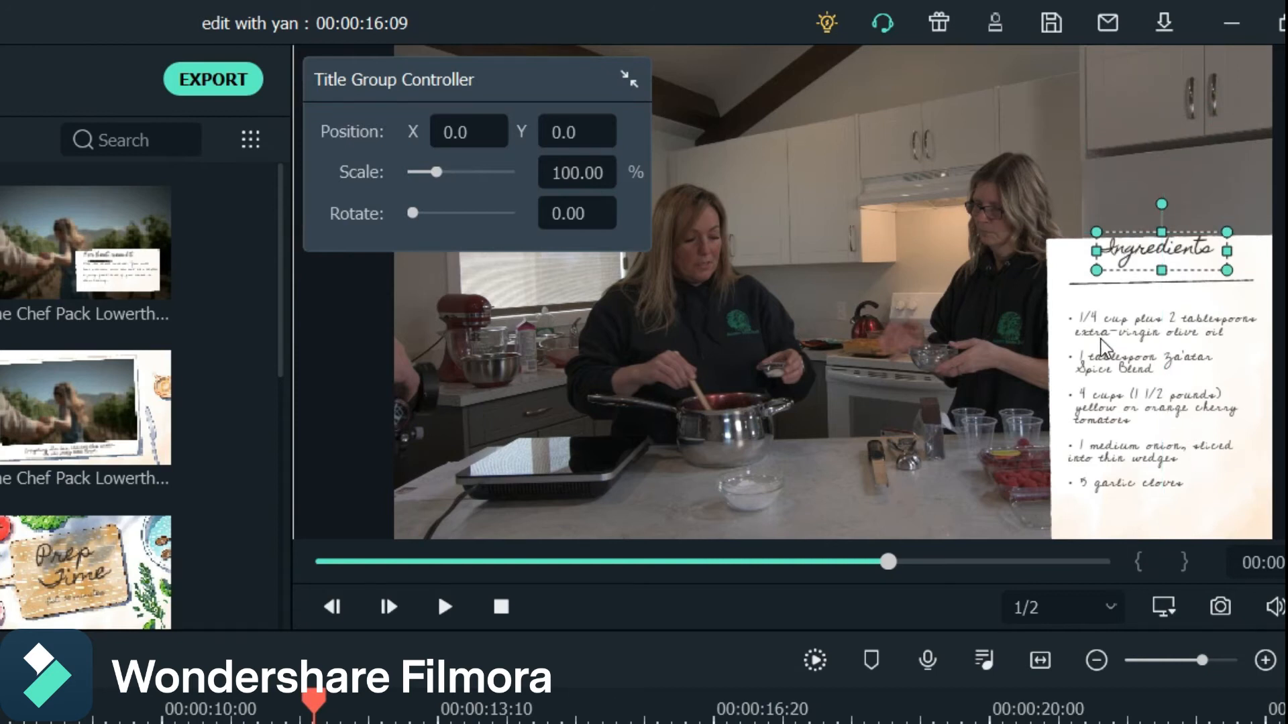
# Open the ingredient list text for editing and change its first item to "1/4 cup subscribe".
pyautogui.moveTo(583, 90); pyautogui.dragTo(431, 79)
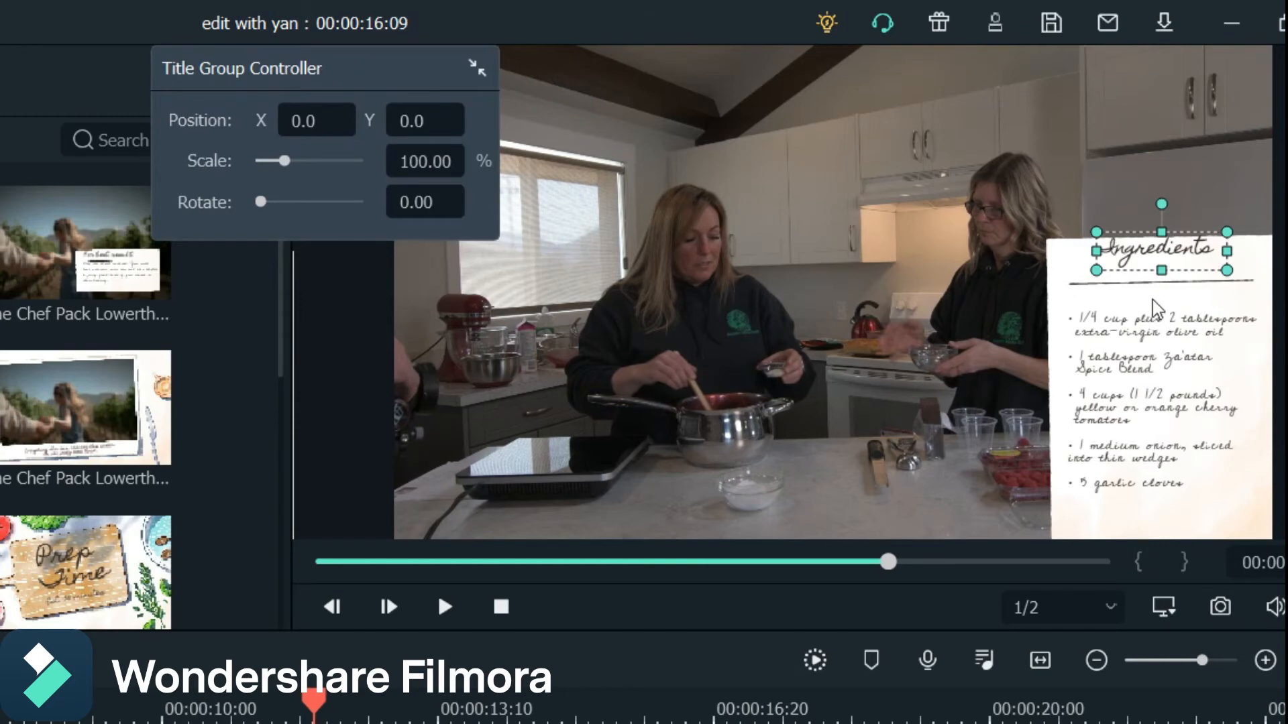
pyautogui.doubleClick(1129, 348)
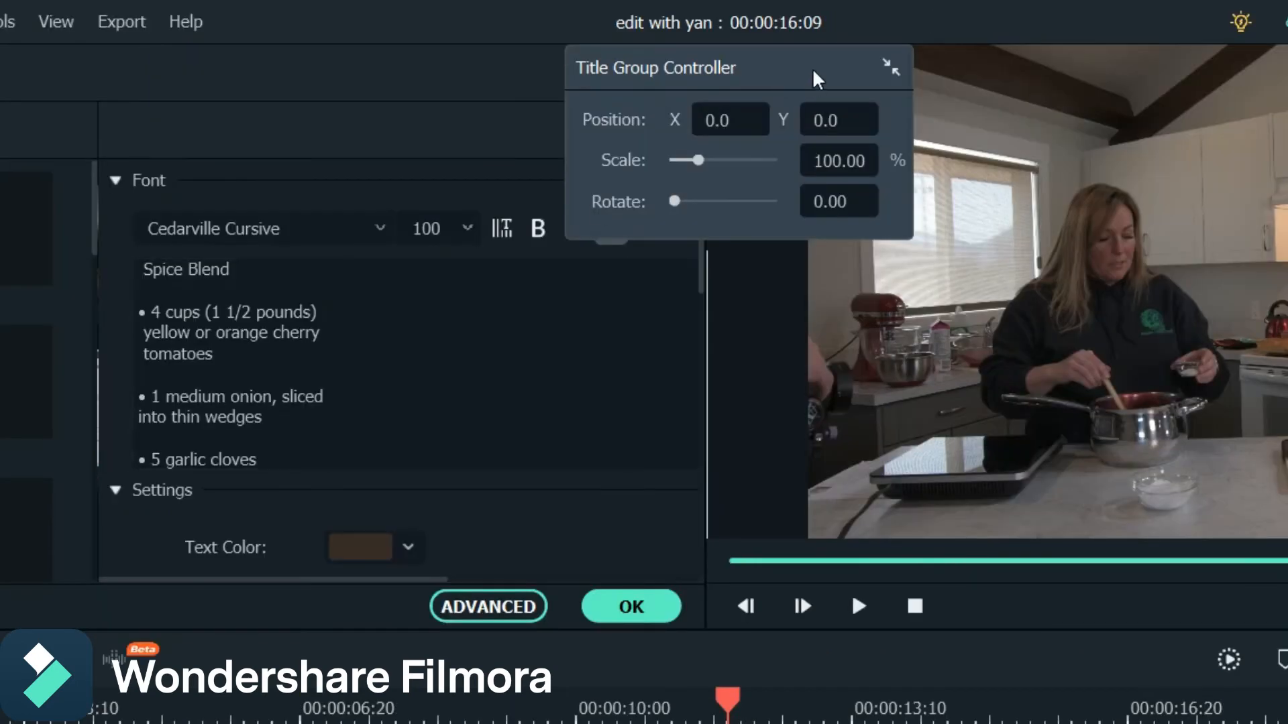
pyautogui.moveTo(814, 78); pyautogui.dragTo(1009, 45)
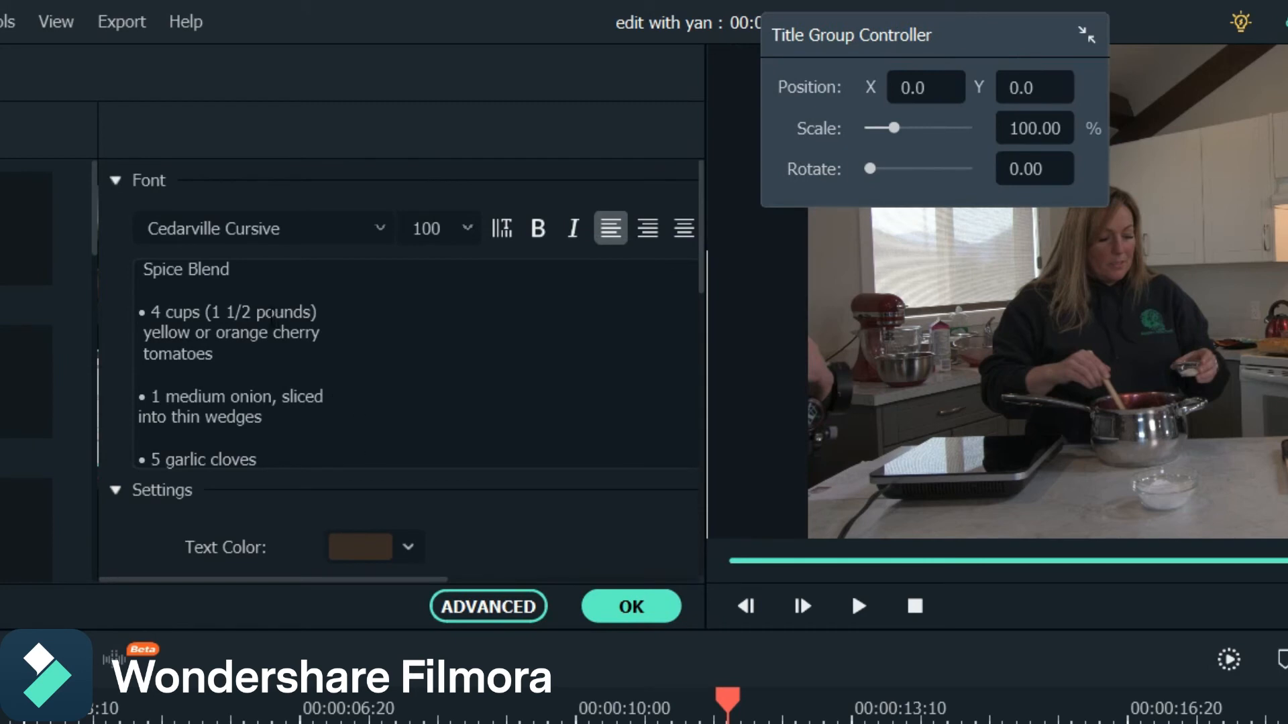
pyautogui.scroll(-3, 283, 360)
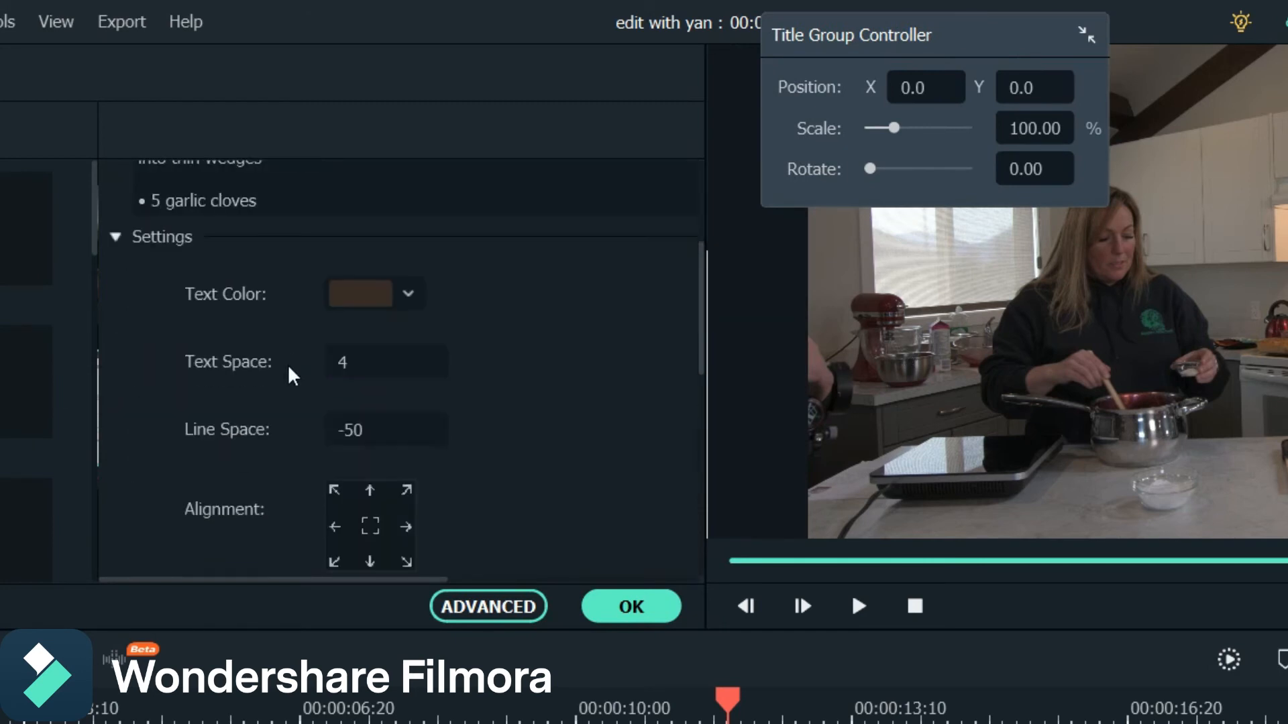
pyautogui.scroll(6, 283, 360)
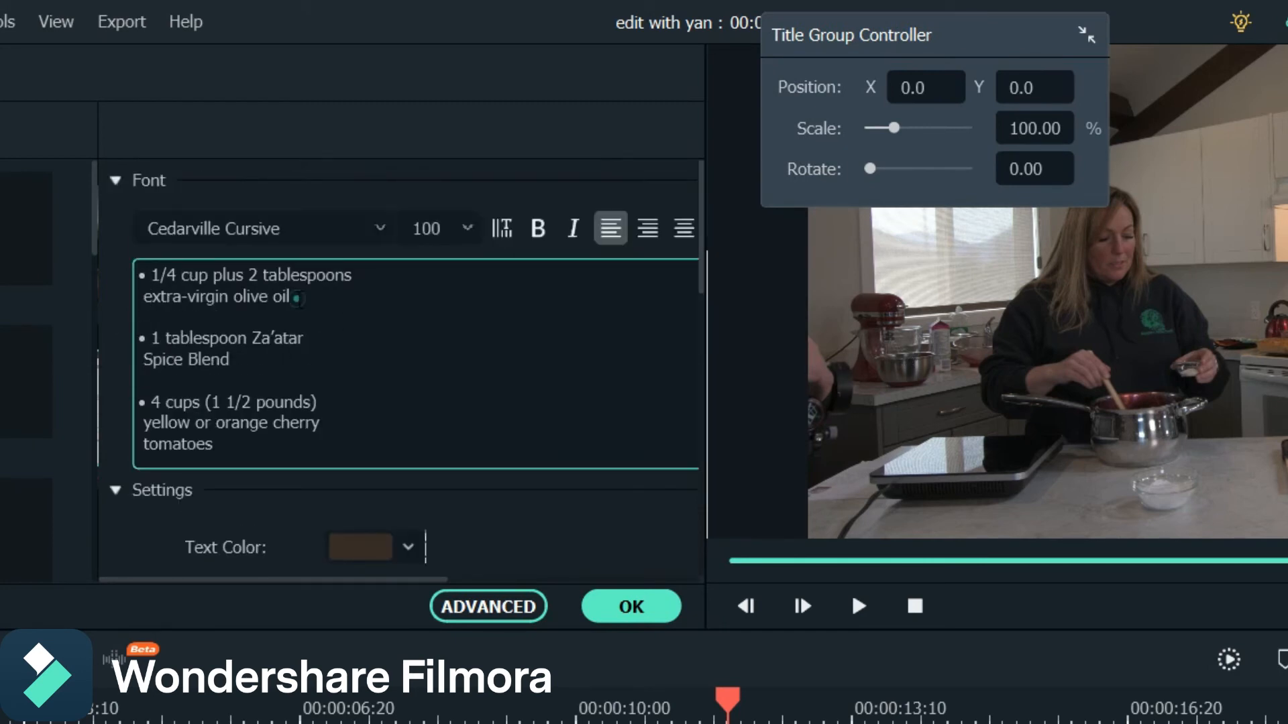
pyautogui.moveTo(296, 298); pyautogui.dragTo(144, 277)
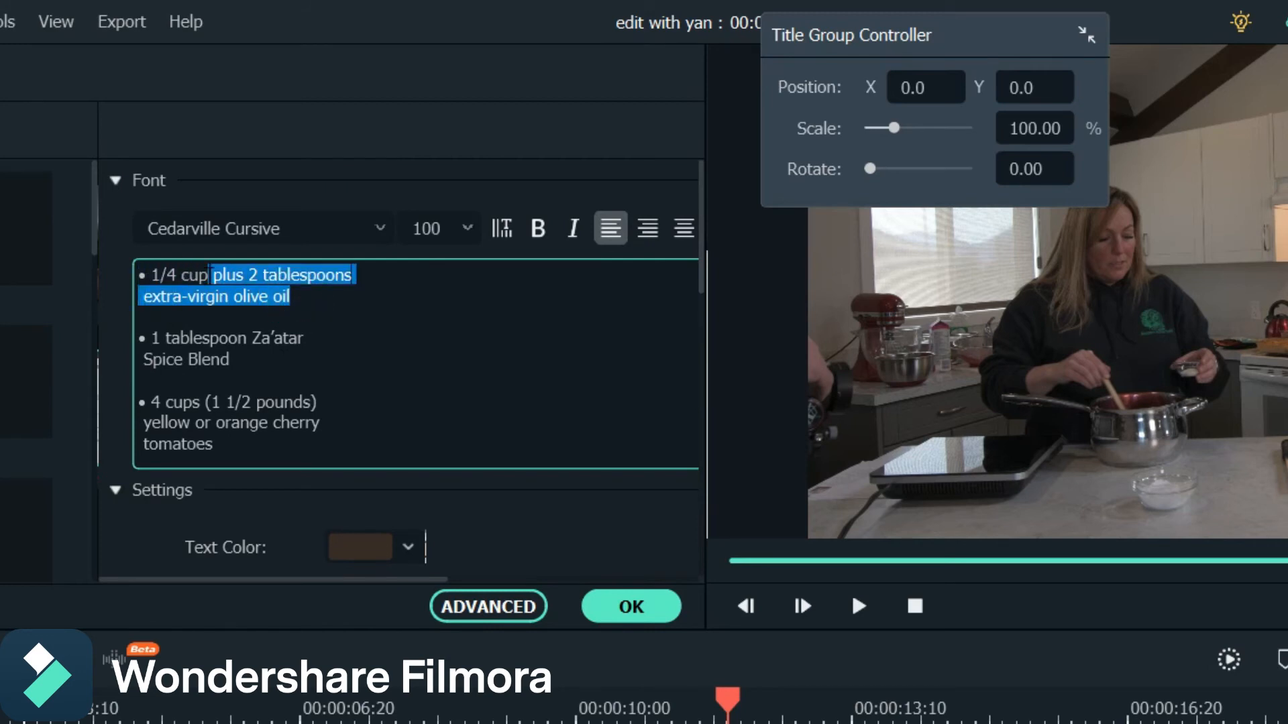
pyautogui.write('subscribe')
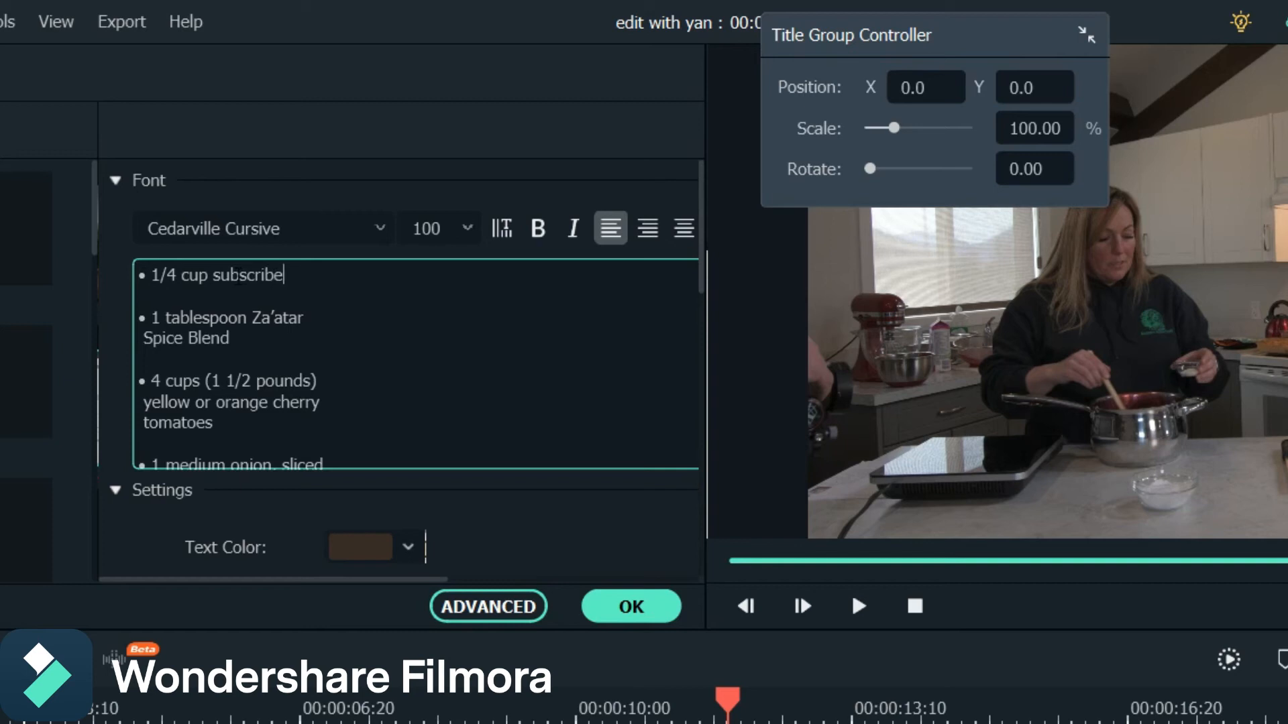
# Change the second ingredient to "1 tablespoon like" and the third to "4 cups like subscribe and share", and apply the text.
pyautogui.moveTo(228, 339); pyautogui.dragTo(144, 339)
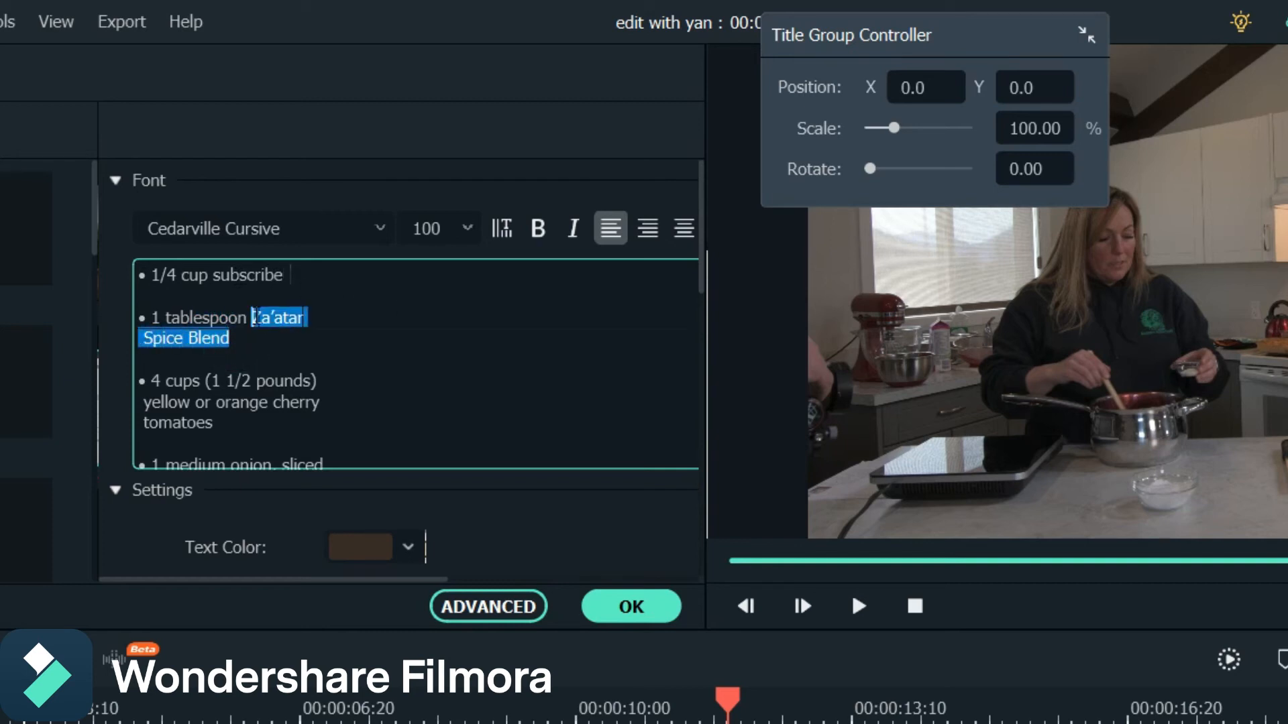
pyautogui.write('like')
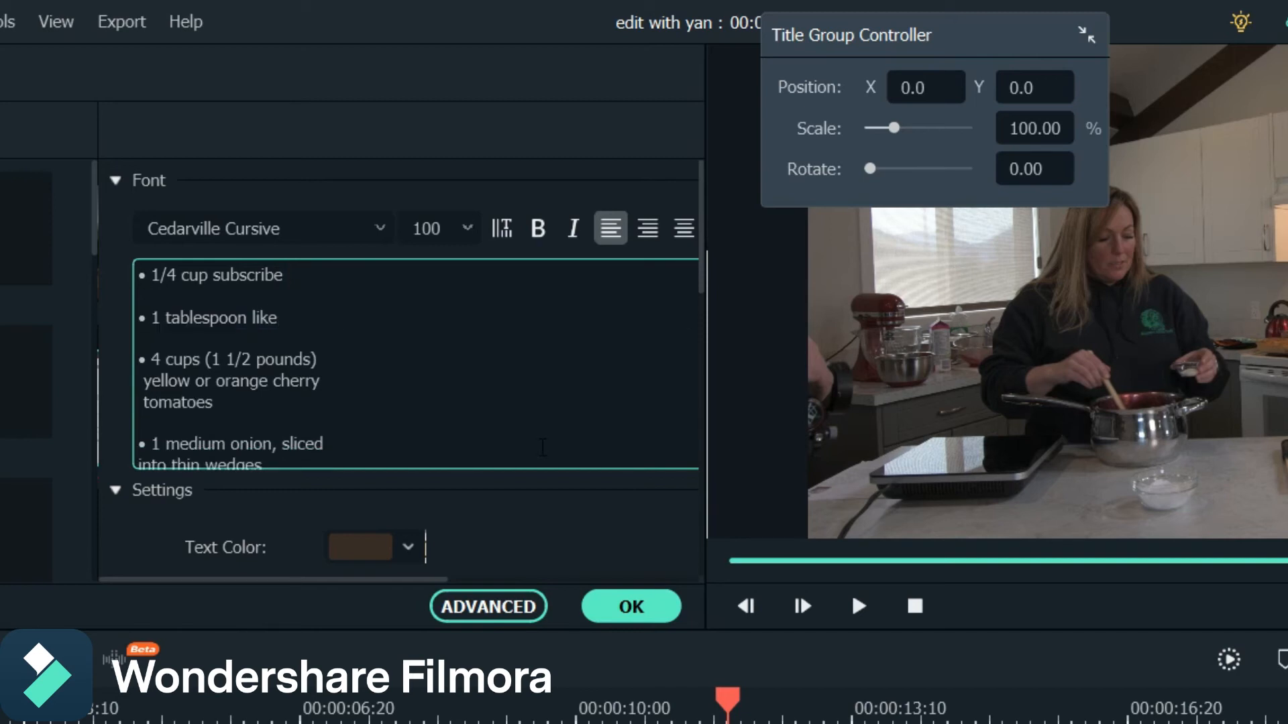
pyautogui.moveTo(229, 405); pyautogui.dragTo(211, 362)
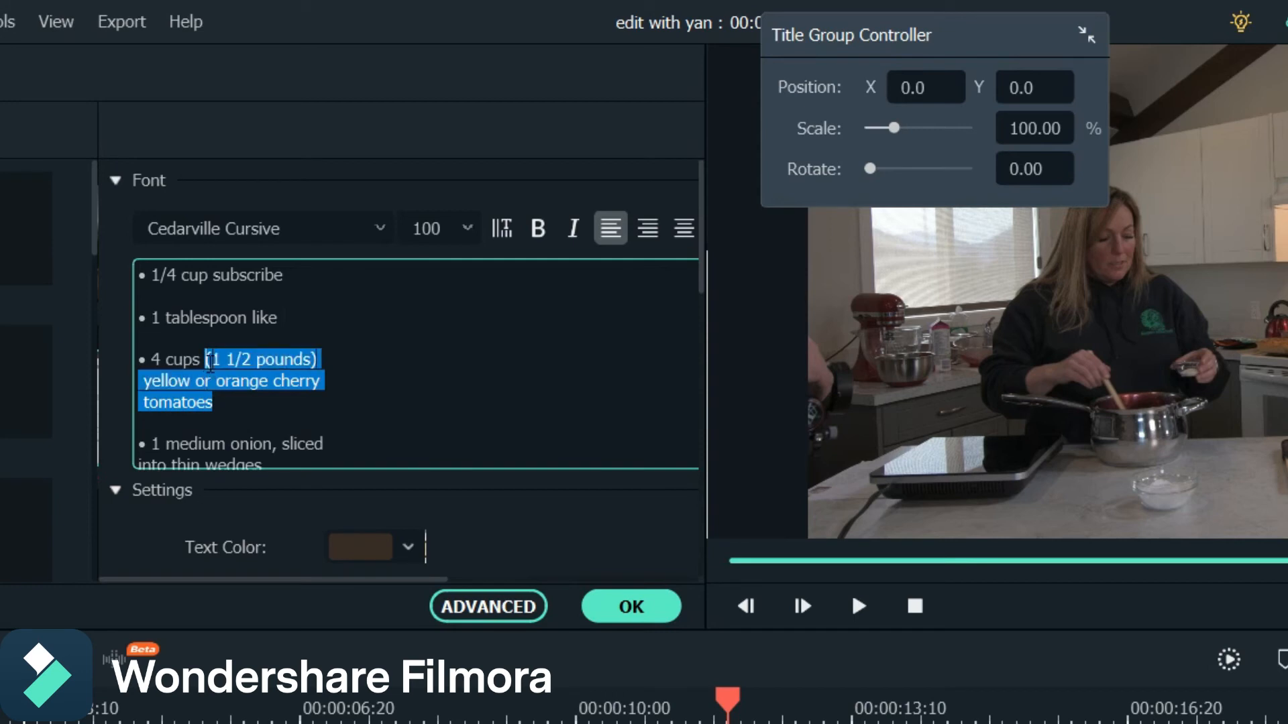
pyautogui.write('like subscribe and share')
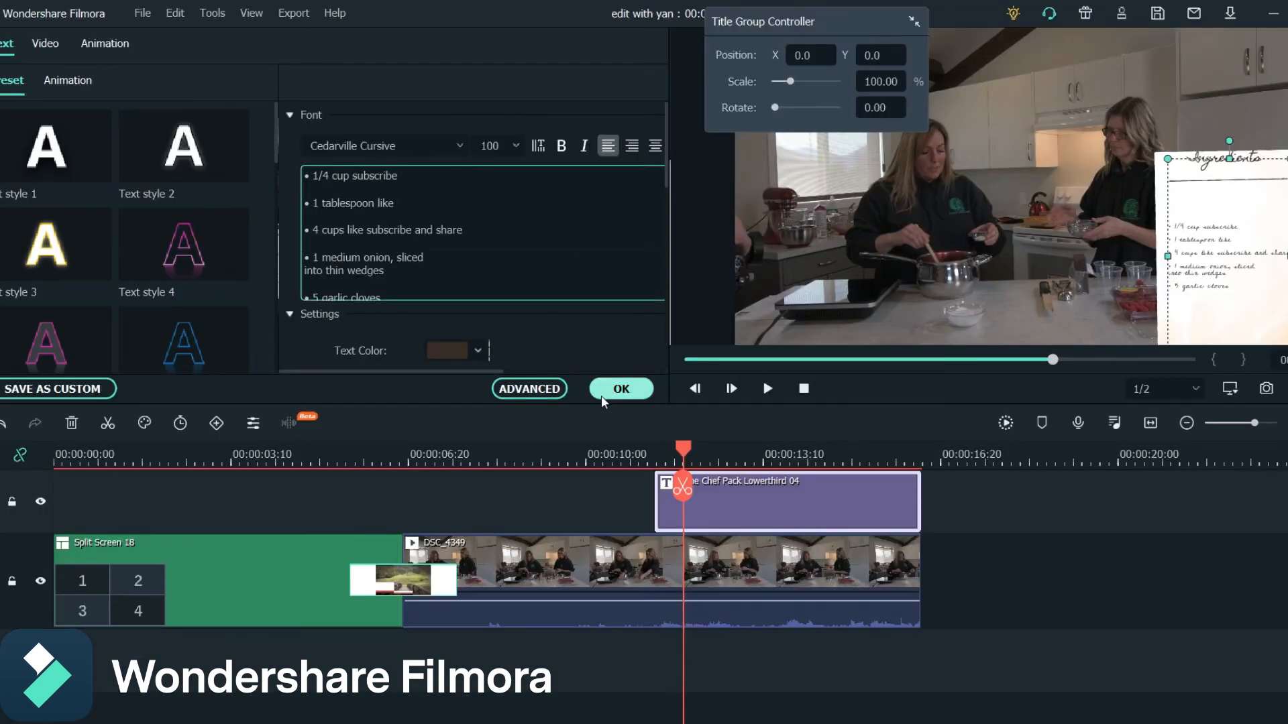
pyautogui.click(603, 391)
# Slightly enlarge the paper background and the Ingredients heading so the heading sits fully on the paper.
pyautogui.moveTo(1236, 239); pyautogui.dragTo(1232, 228)
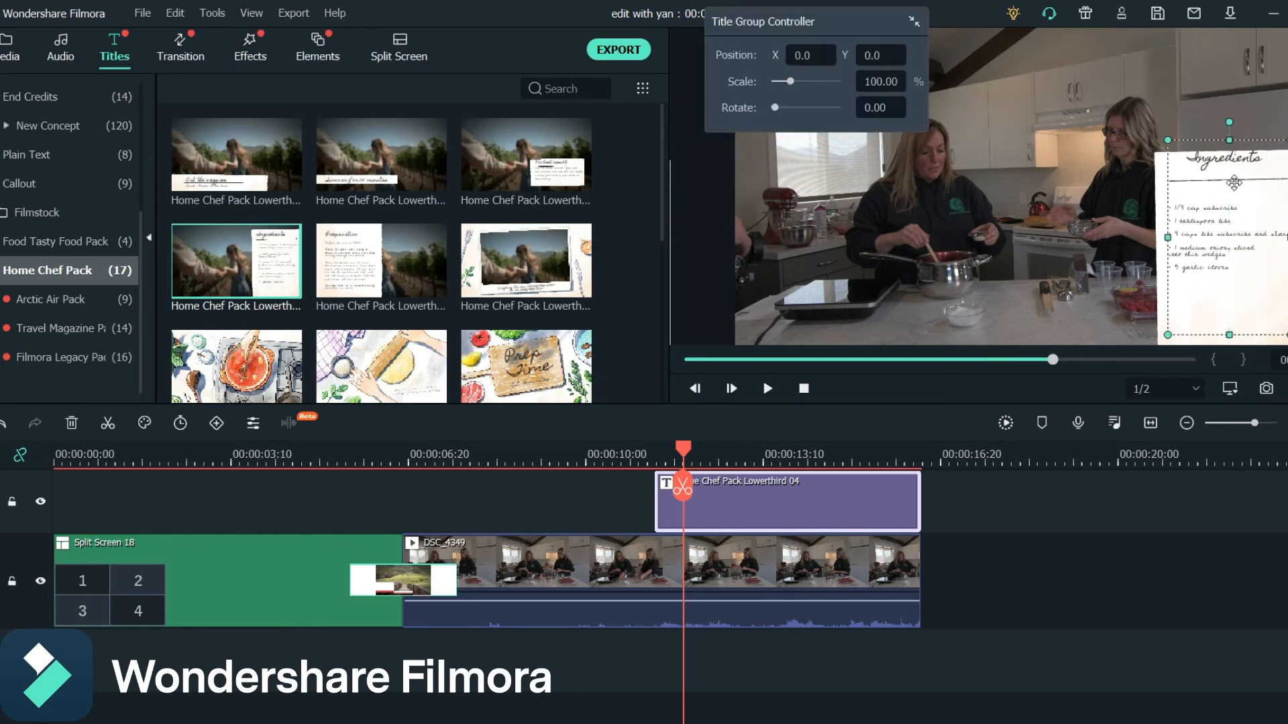
pyautogui.moveTo(1232, 161)
pyautogui.mouseDown()
pyautogui.moveTo(1213, 175)
pyautogui.moveTo(1224, 172)
pyautogui.mouseUp()
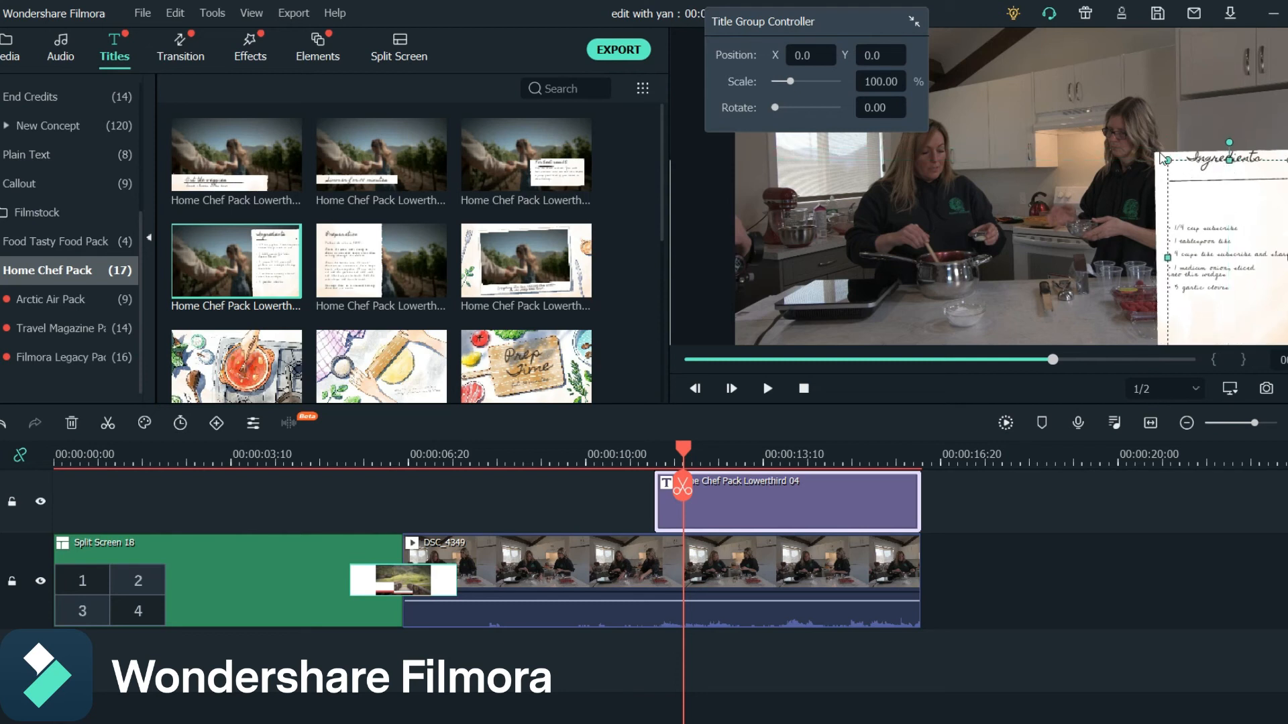
pyautogui.click(1159, 163)
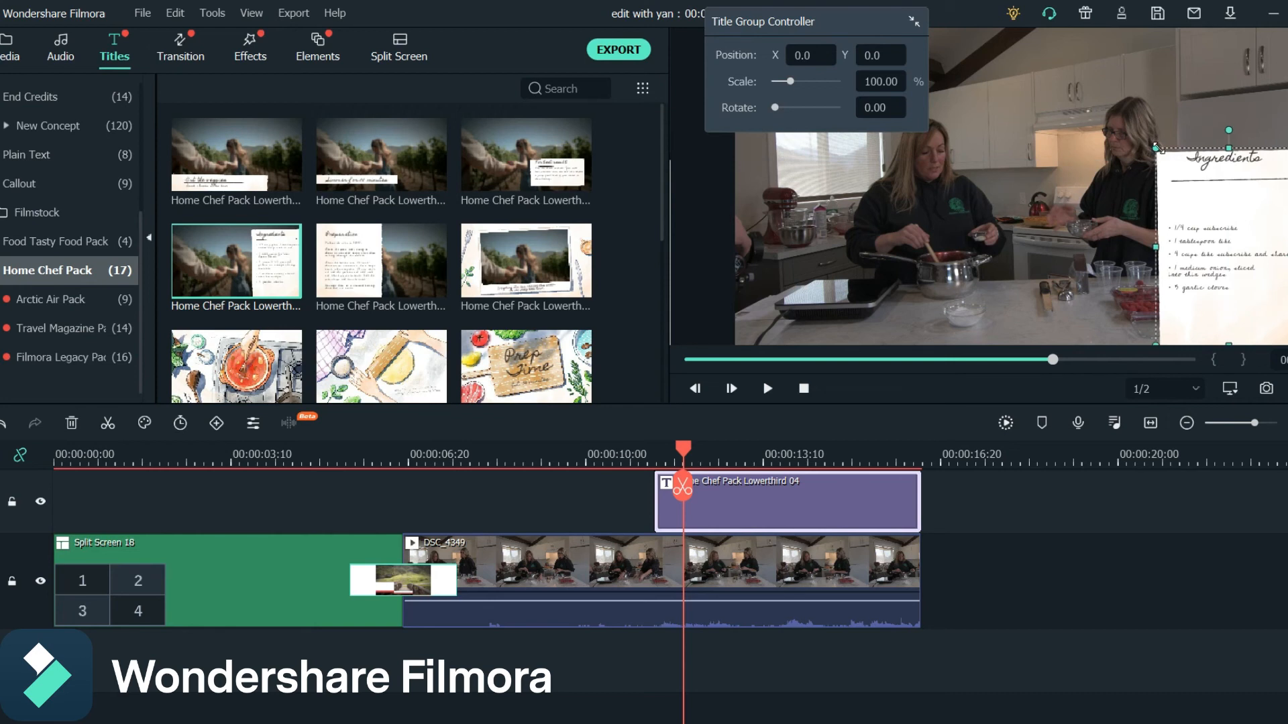
pyautogui.moveTo(1157, 147); pyautogui.dragTo(1152, 142)
pyautogui.moveTo(1232, 162); pyautogui.dragTo(1281, 179)
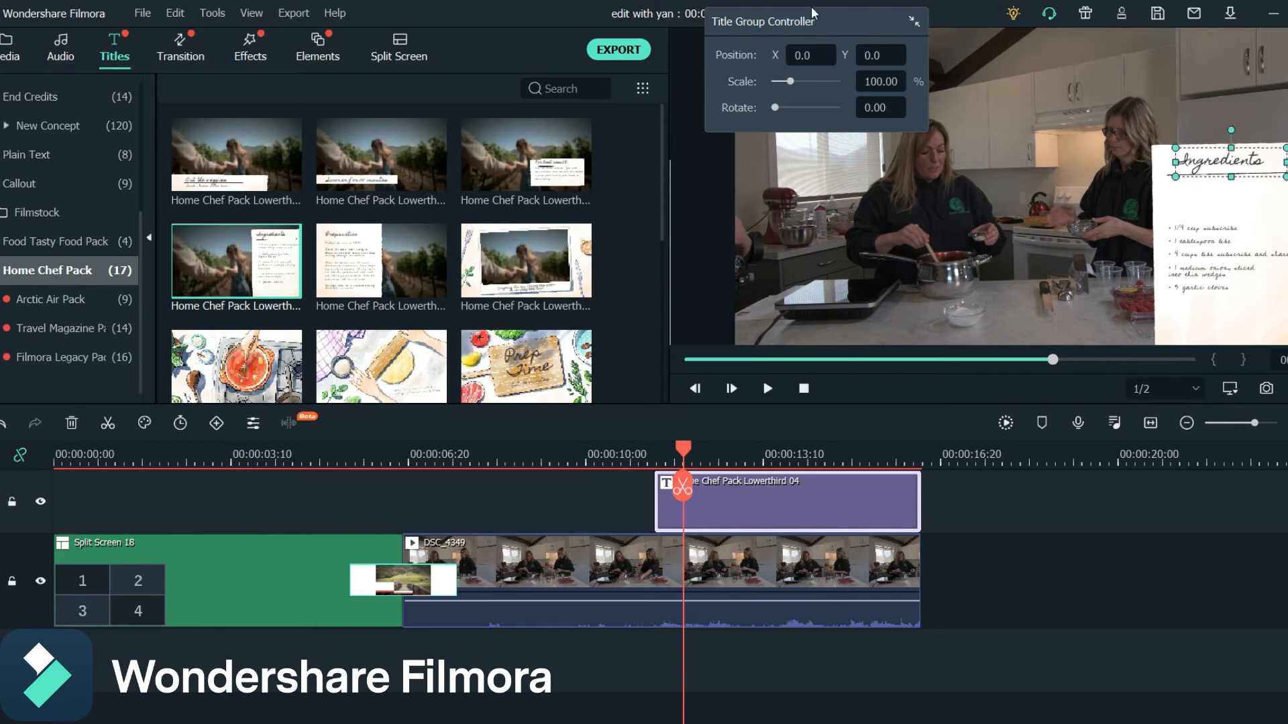
# Play through the customized ingredients title over the DSC_4349 clip to check its animation.
pyautogui.moveTo(839, 23); pyautogui.dragTo(799, 23)
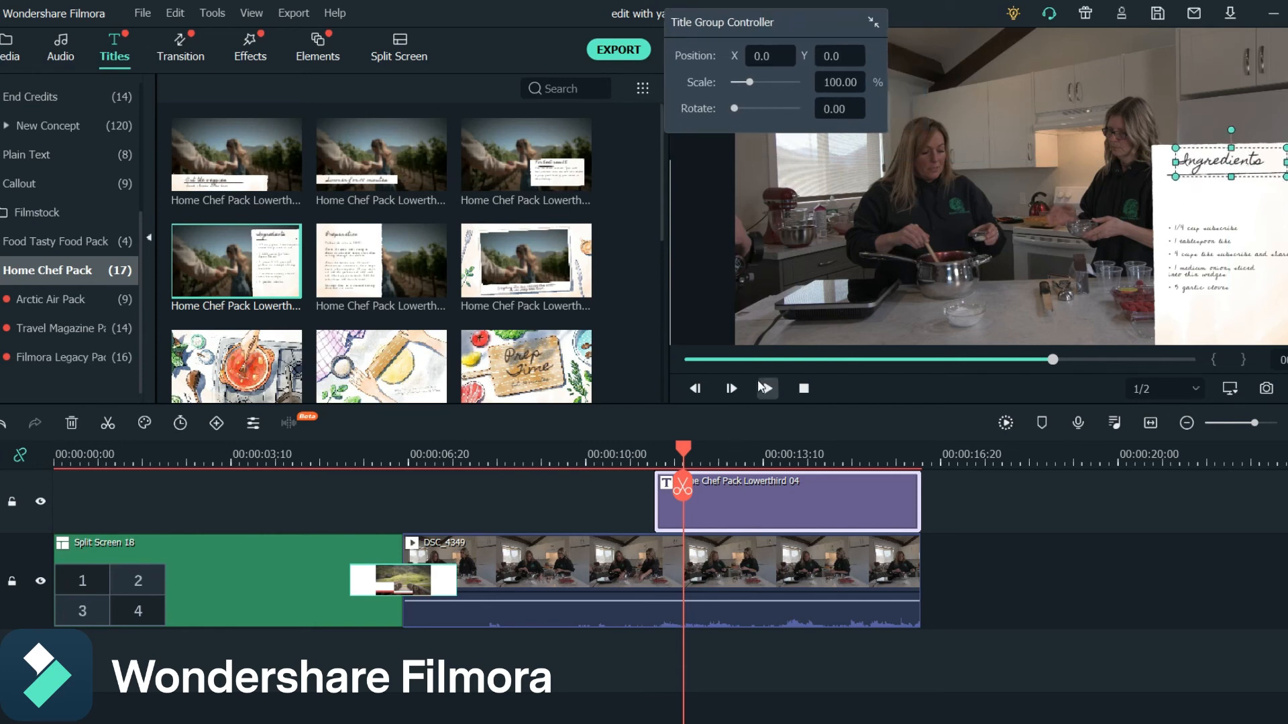
pyautogui.click(767, 388)
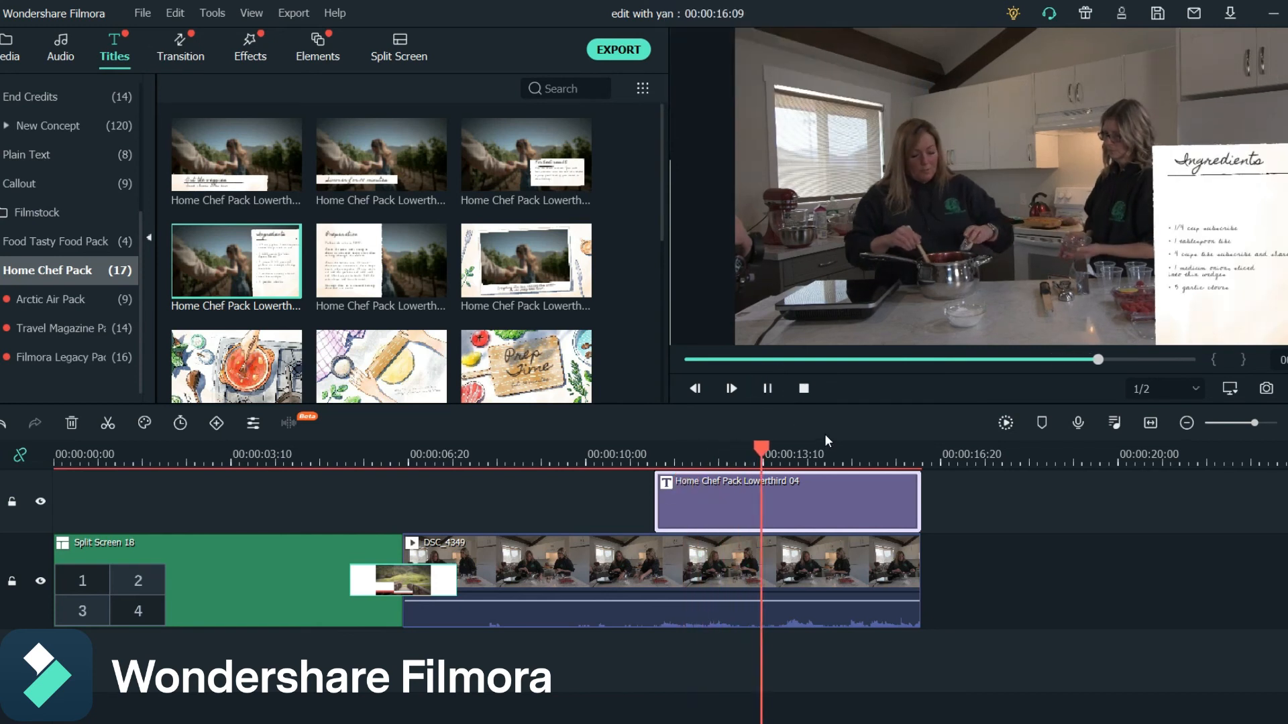
pyautogui.click(769, 391)
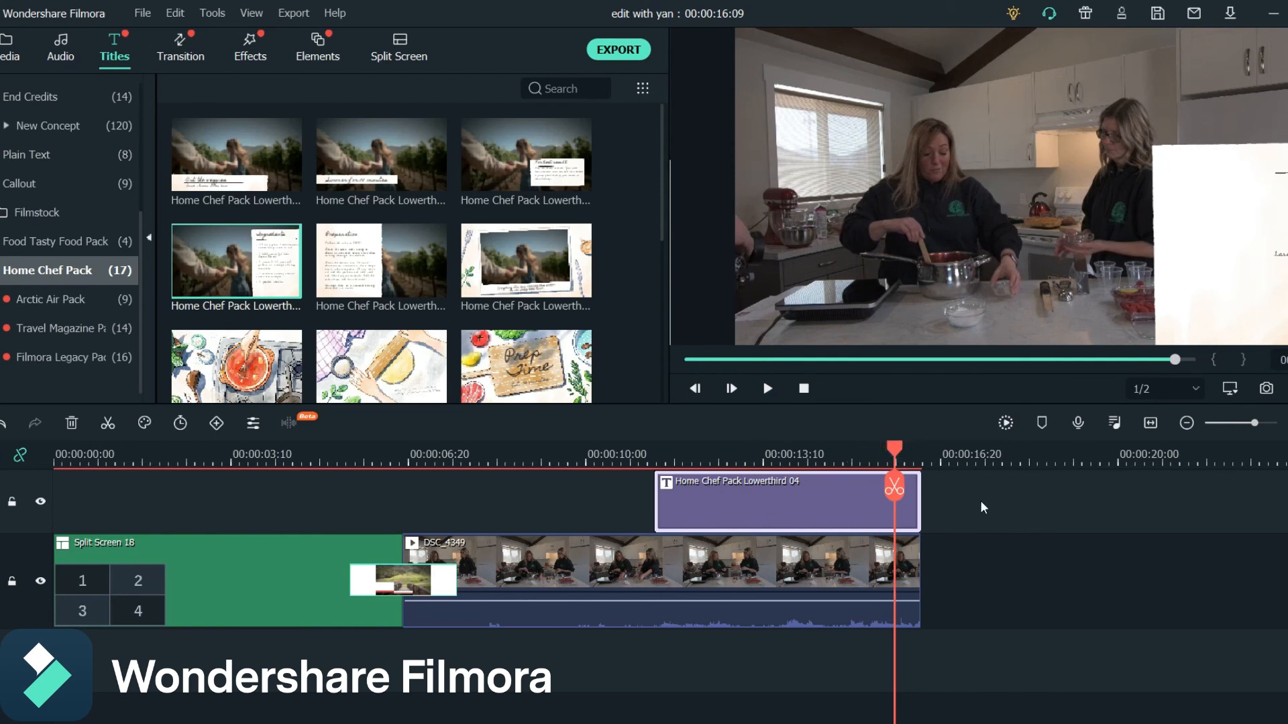
pyautogui.moveTo(990, 460); pyautogui.dragTo(660, 460)
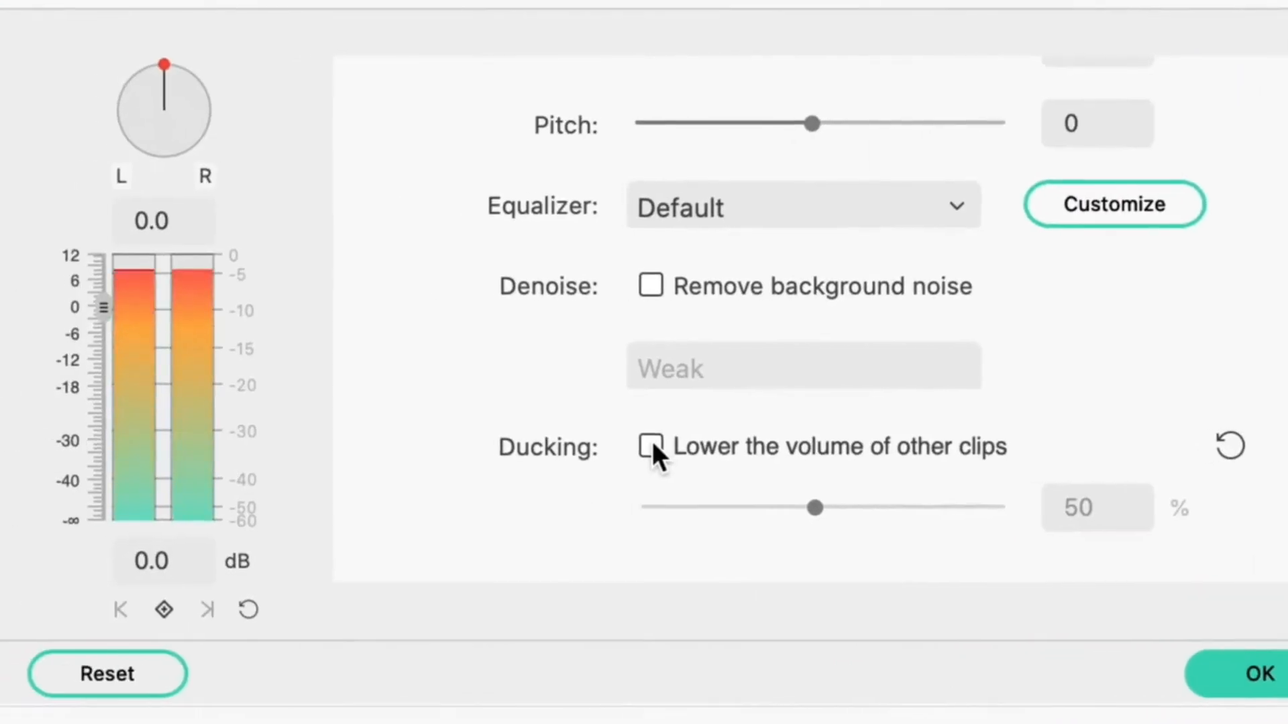
pyautogui.click(650, 444)
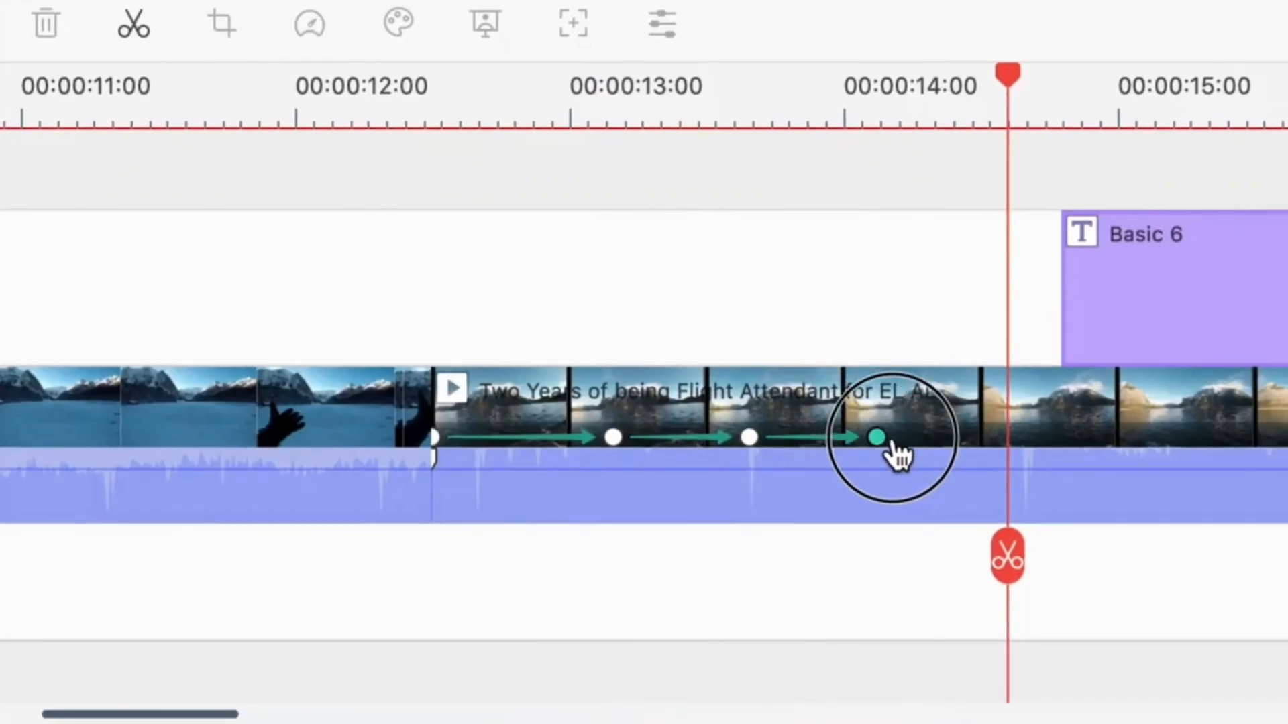
pyautogui.moveTo(896, 451); pyautogui.dragTo(914, 454)
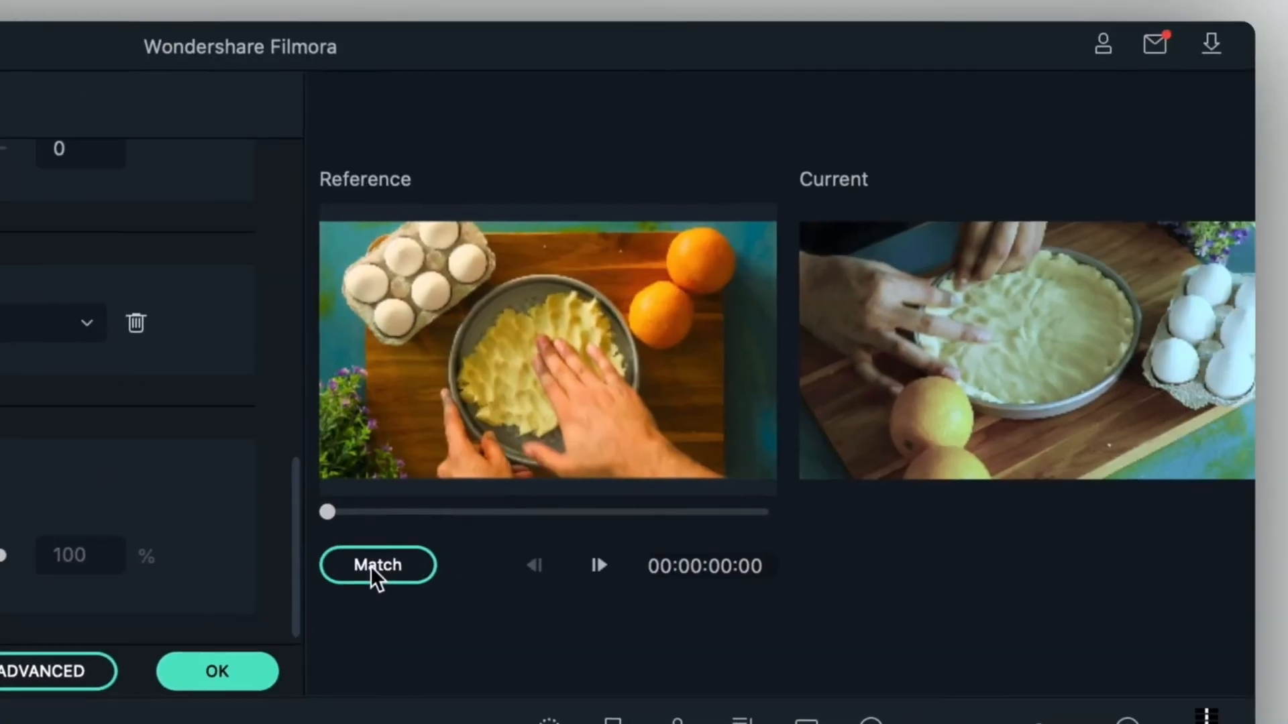
pyautogui.click(370, 566)
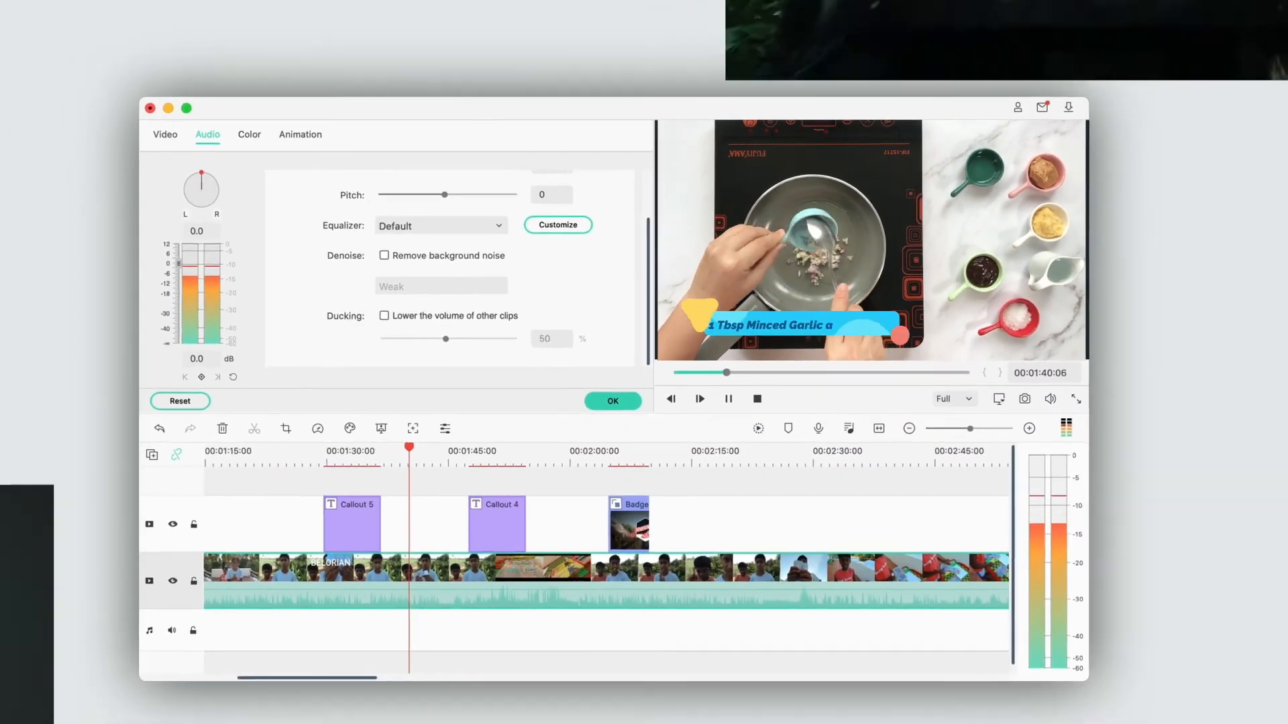